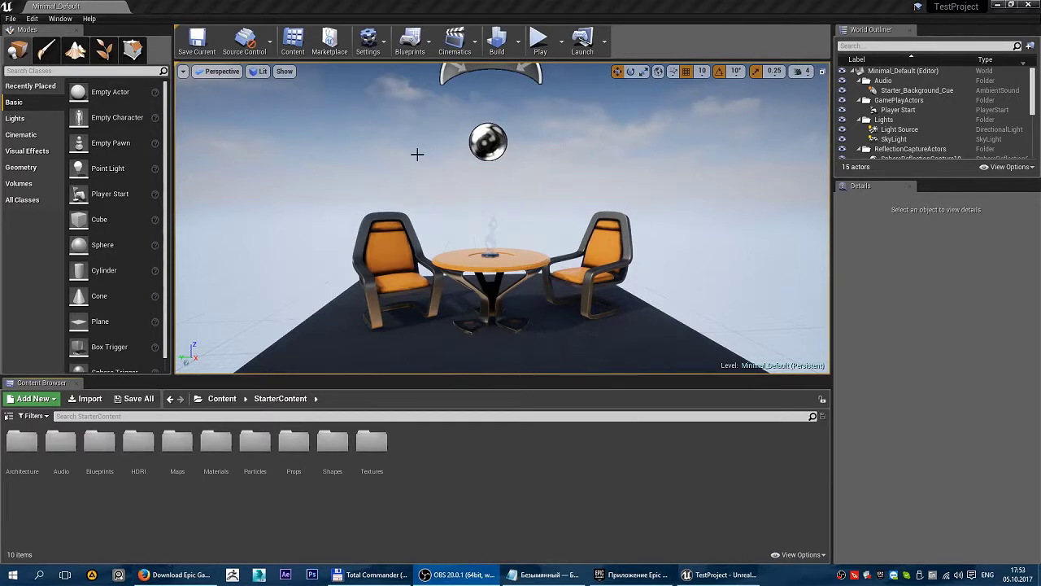
Orbit and fly the camera around the table and two chairs to frame the whole platform
right_drag(430, 172, 419, 172)
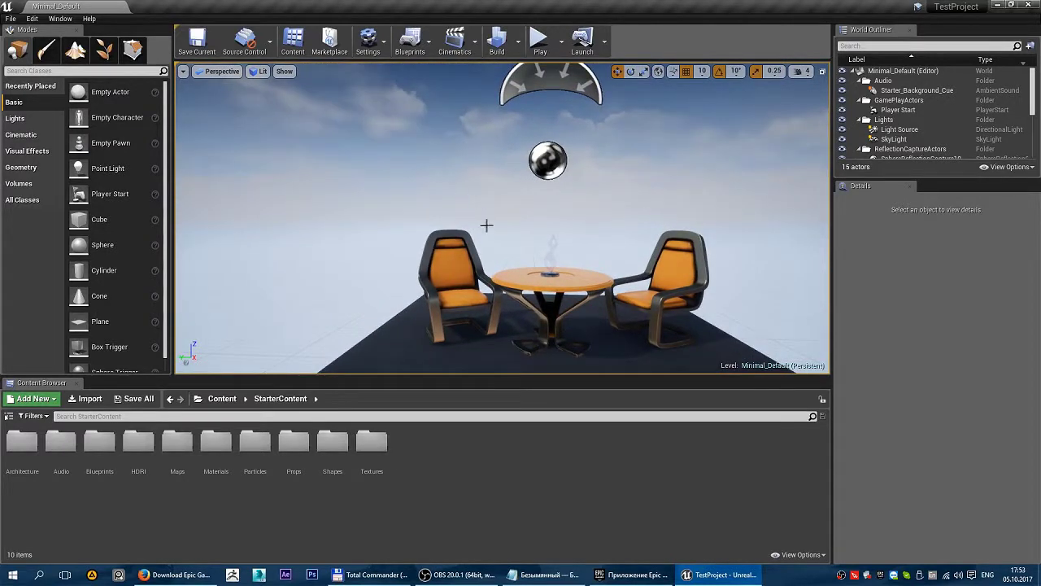
right_drag(497, 205, 498, 205)
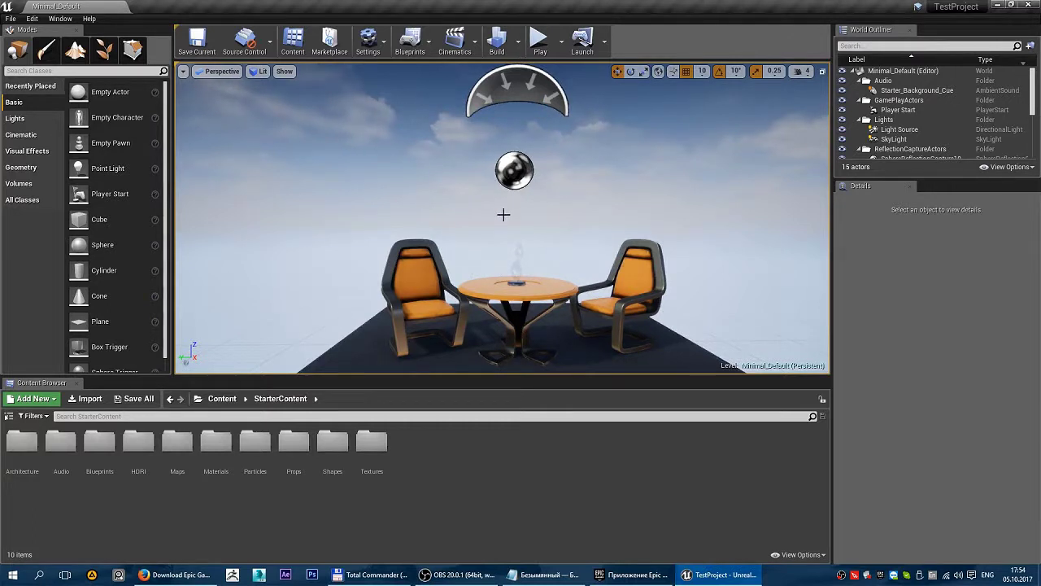
right_drag(514, 205, 511, 205)
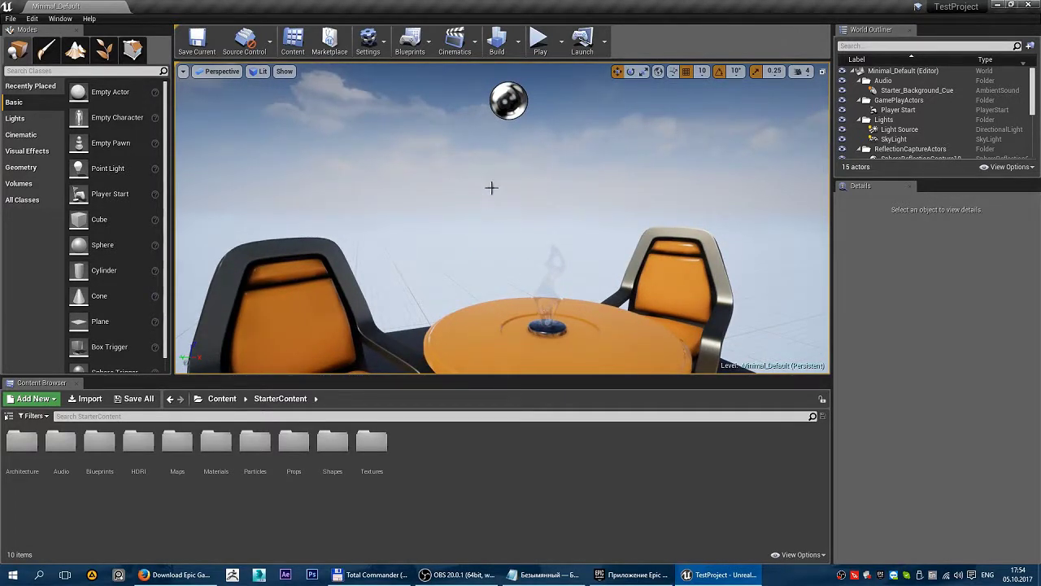
right_drag(491, 188, 491, 188)
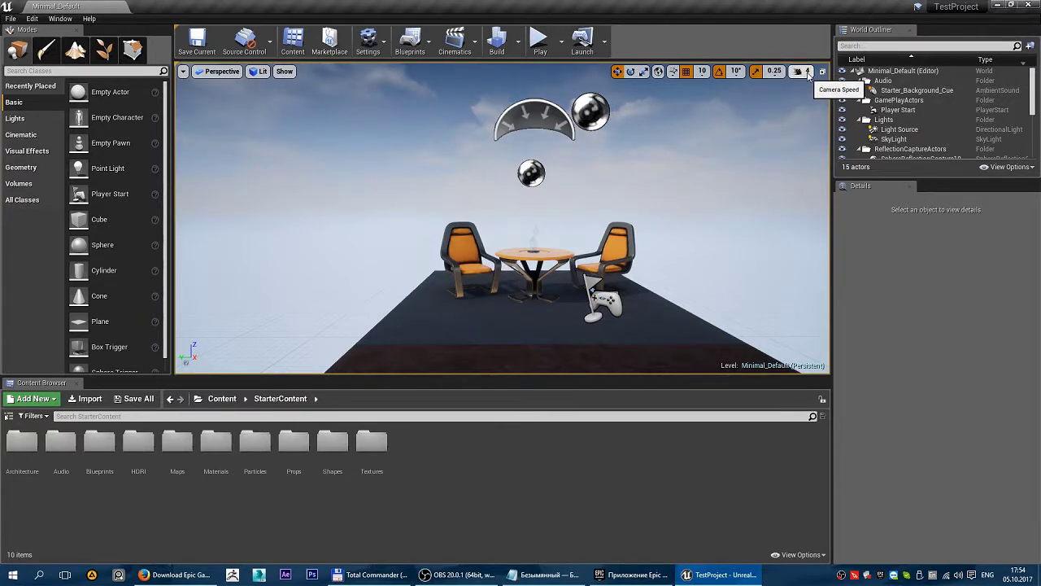
Lower the camera speed to 1 and fly slowly up beside a chair and back
click(807, 74)
drag(819, 99, 803, 97)
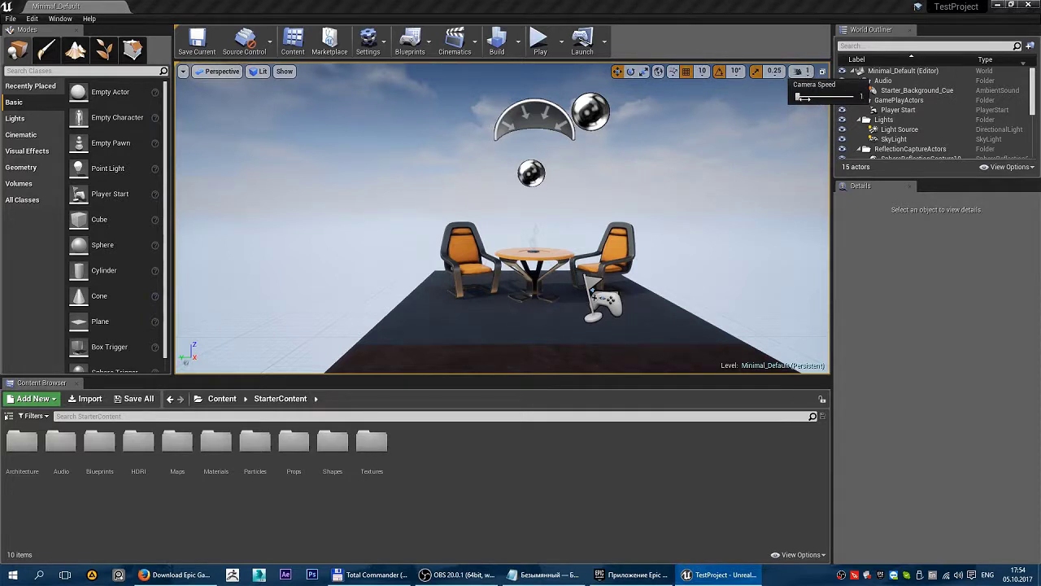
right_drag(728, 139, 728, 139)
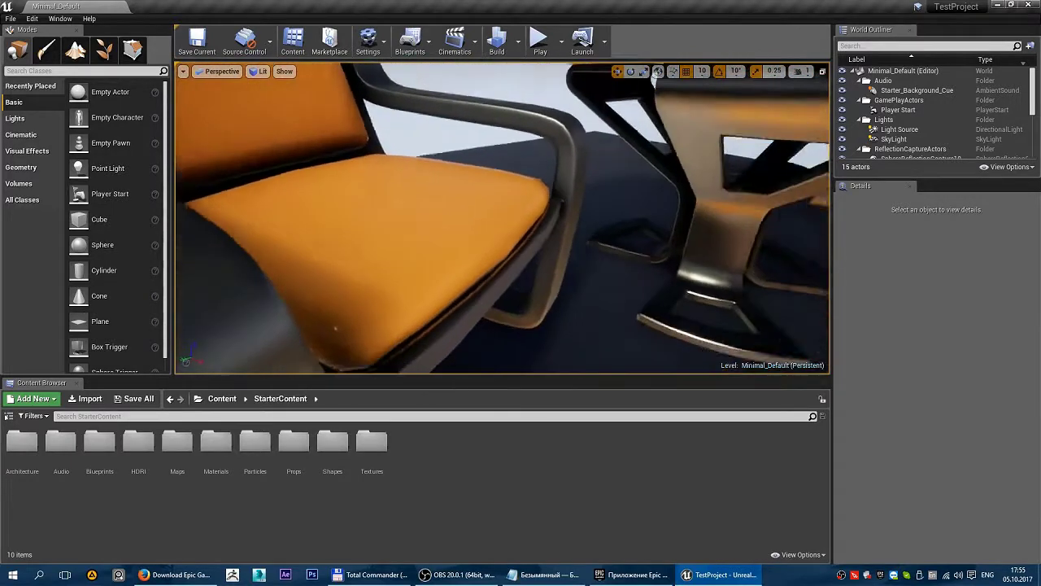
right_drag(826, 126, 826, 126)
Raise the camera speed, fly around the platform and return to a front view of the table
click(802, 72)
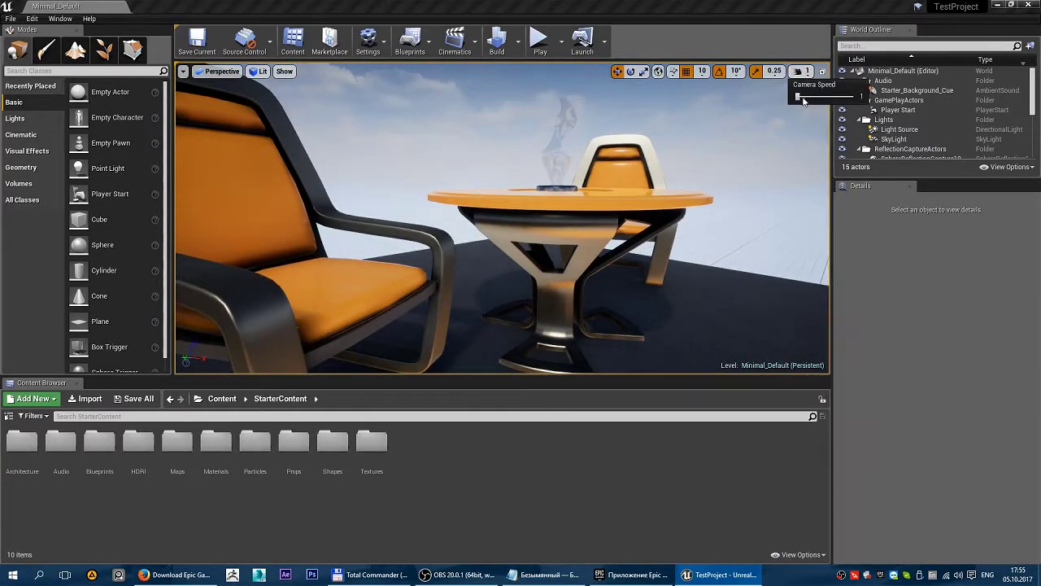
drag(839, 97, 848, 96)
right_drag(732, 163, 732, 163)
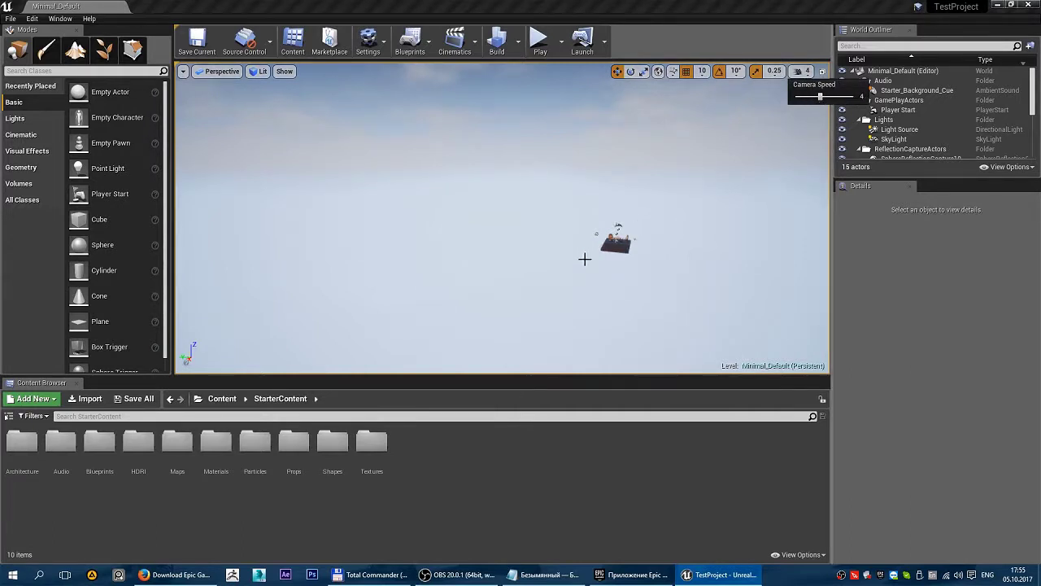
right_drag(586, 258, 586, 258)
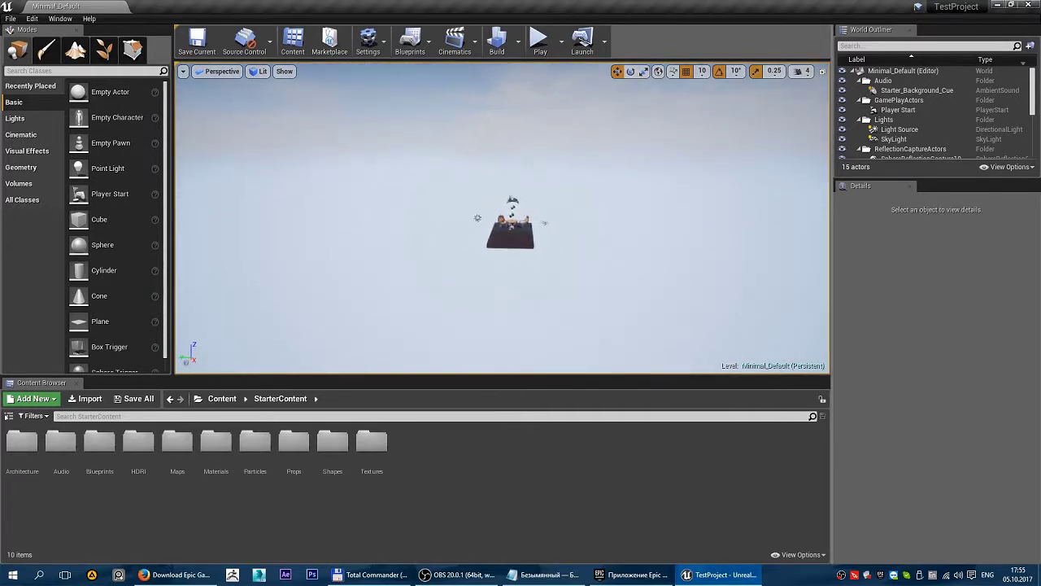
right_drag(504, 220, 504, 219)
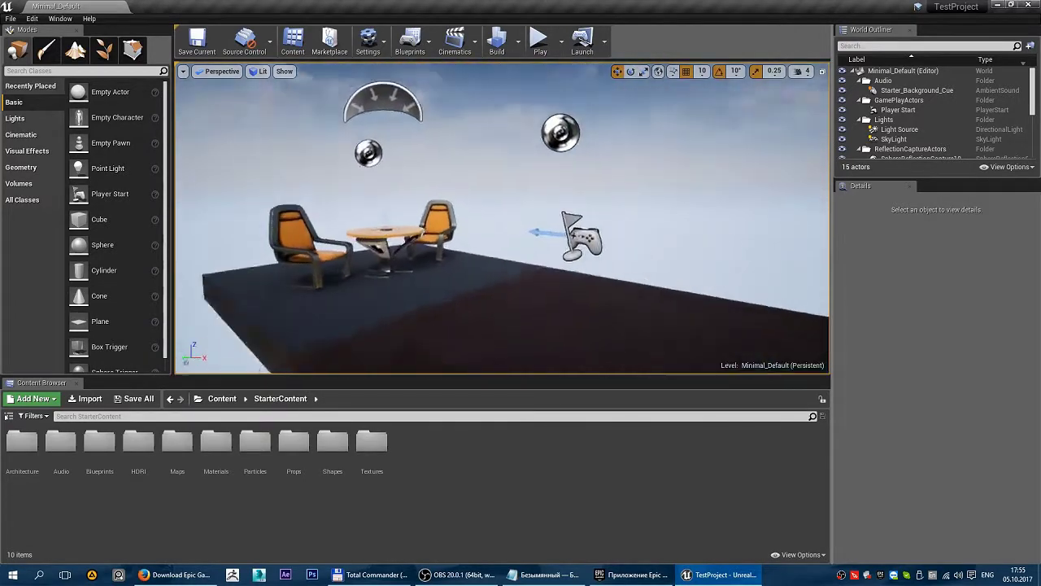
right_drag(602, 243, 603, 242)
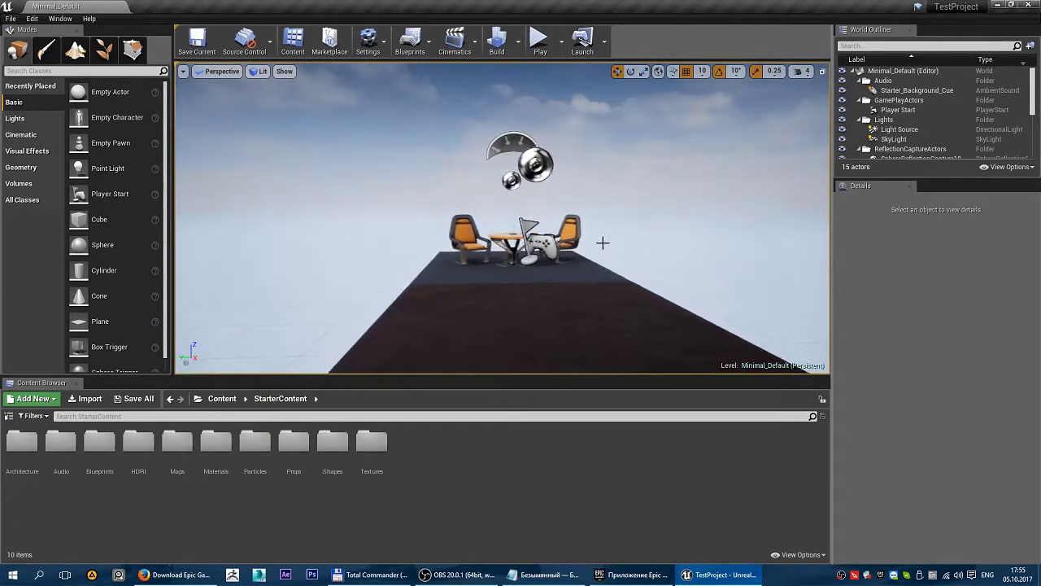
mouse_move(513, 232)
right_down()
mouse_move(522, 223)
mouse_move(507, 253)
right_up()
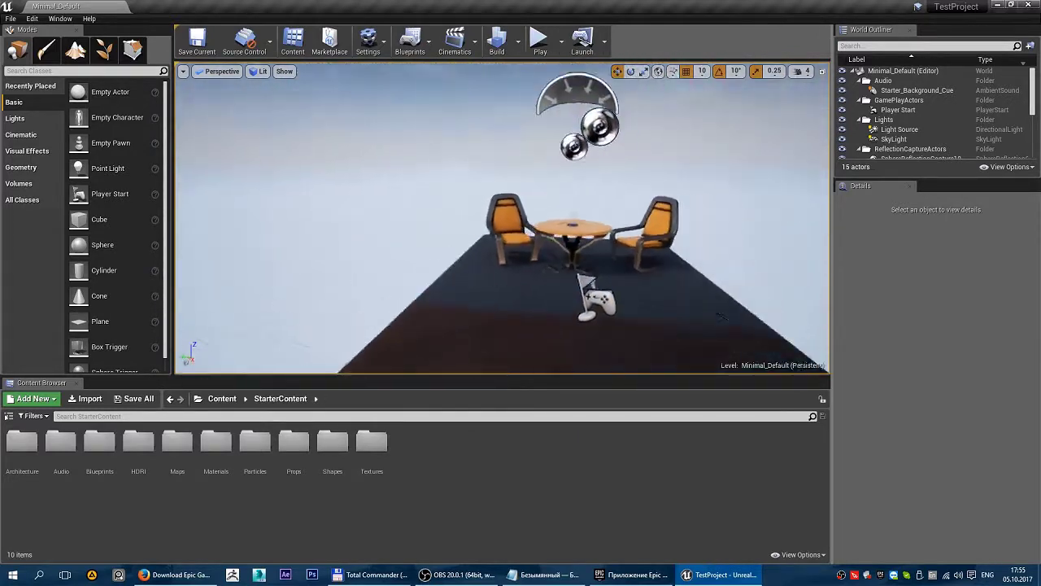
right_drag(479, 209, 479, 209)
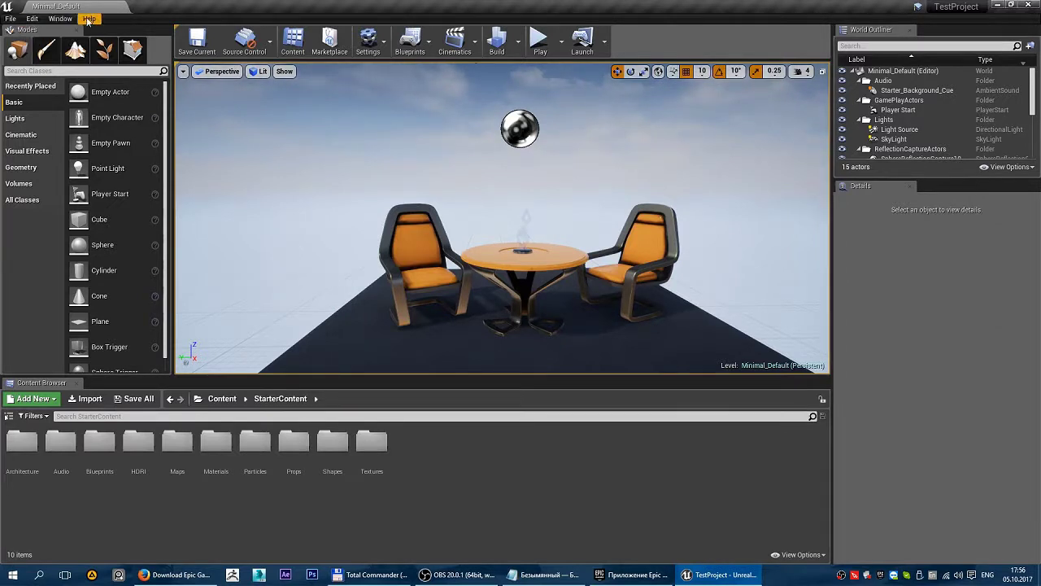
click(11, 18)
mouse_move(96, 20)
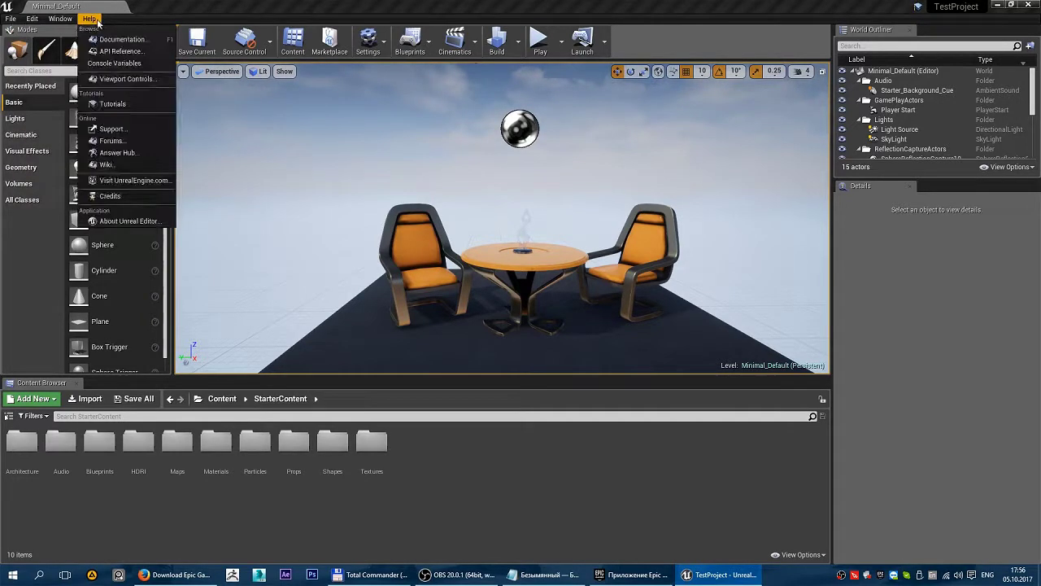
mouse_move(10, 20)
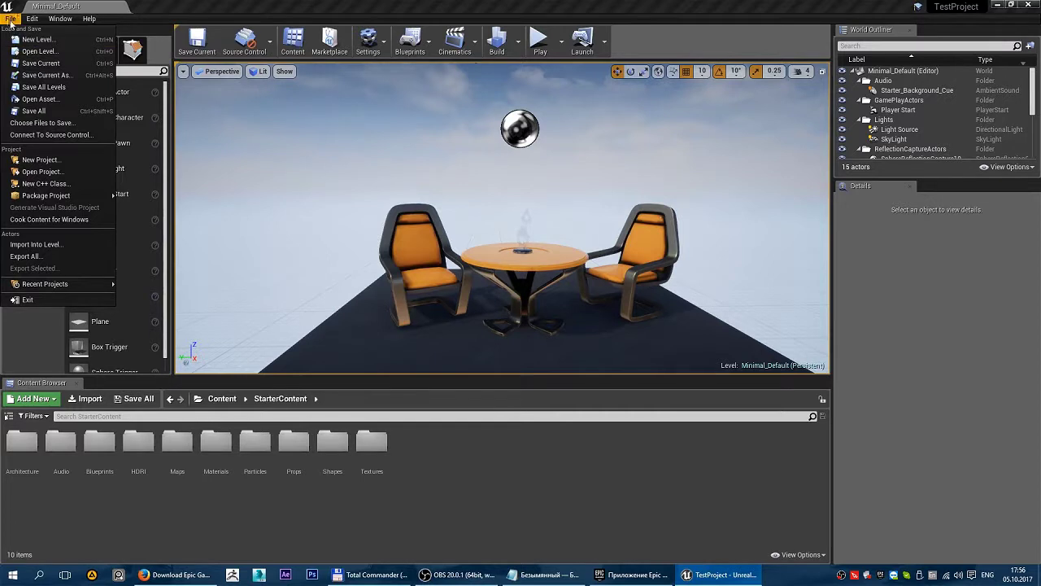
click(59, 45)
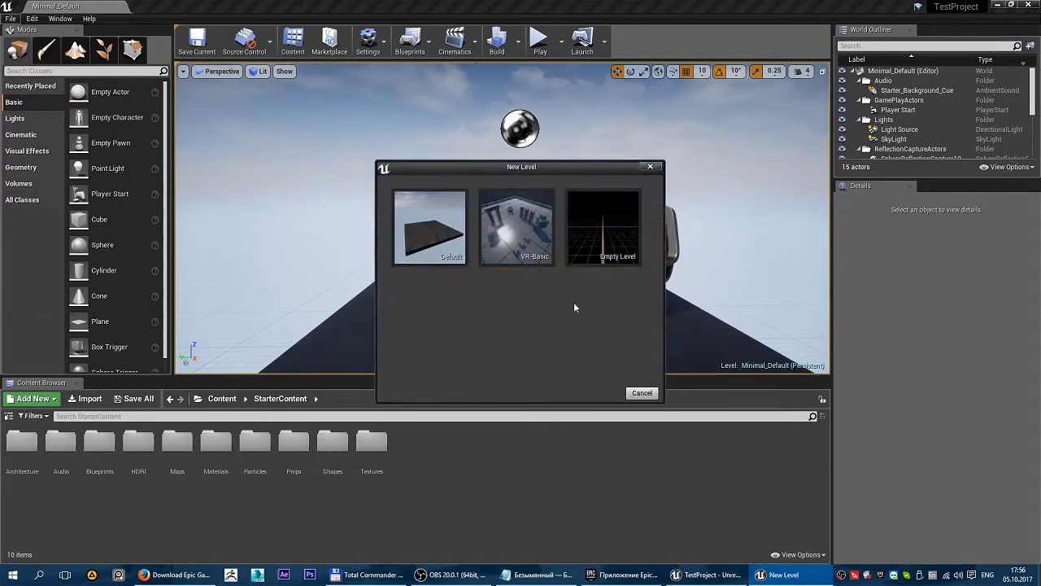
click(652, 395)
click(9, 19)
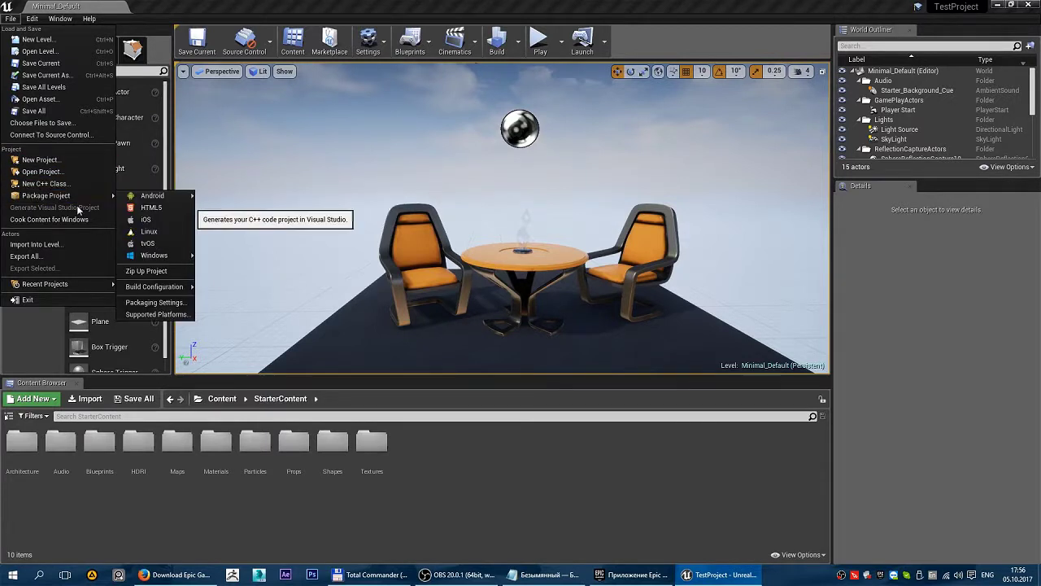
mouse_move(64, 286)
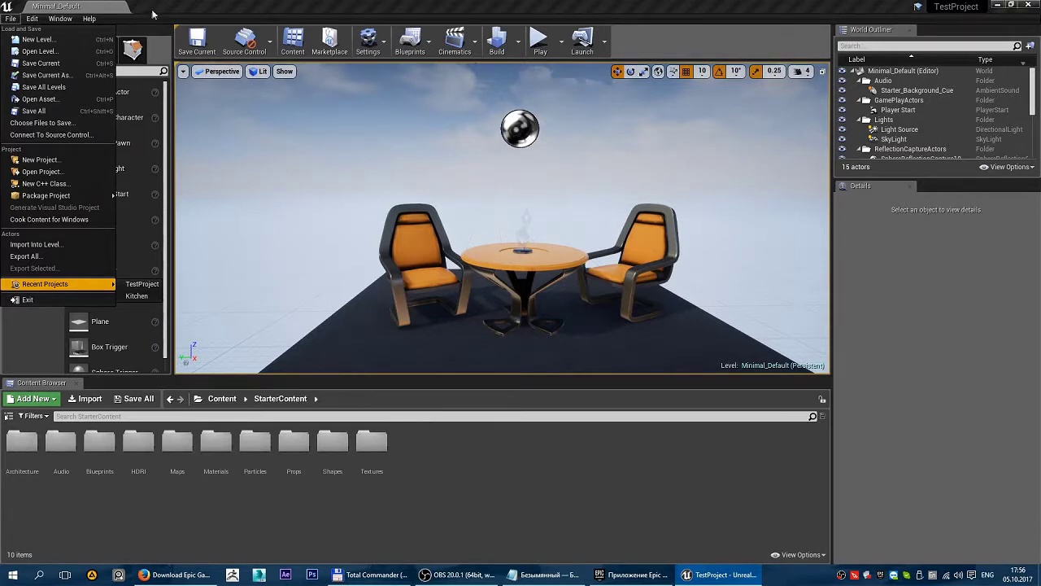
click(177, 9)
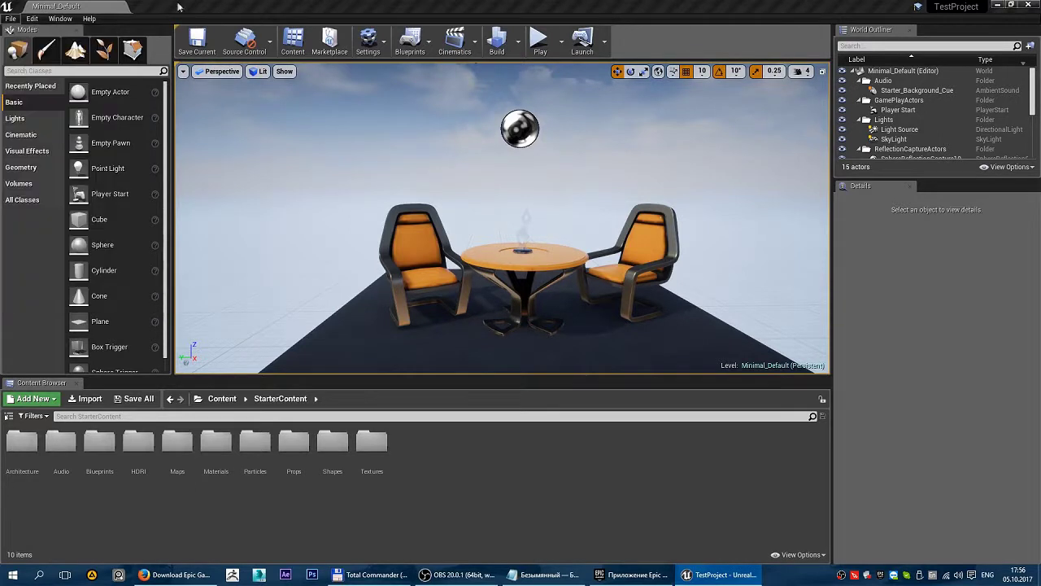
Cut the left chair from the level, paste it back as Chair2, and clear the selection
click(32, 20)
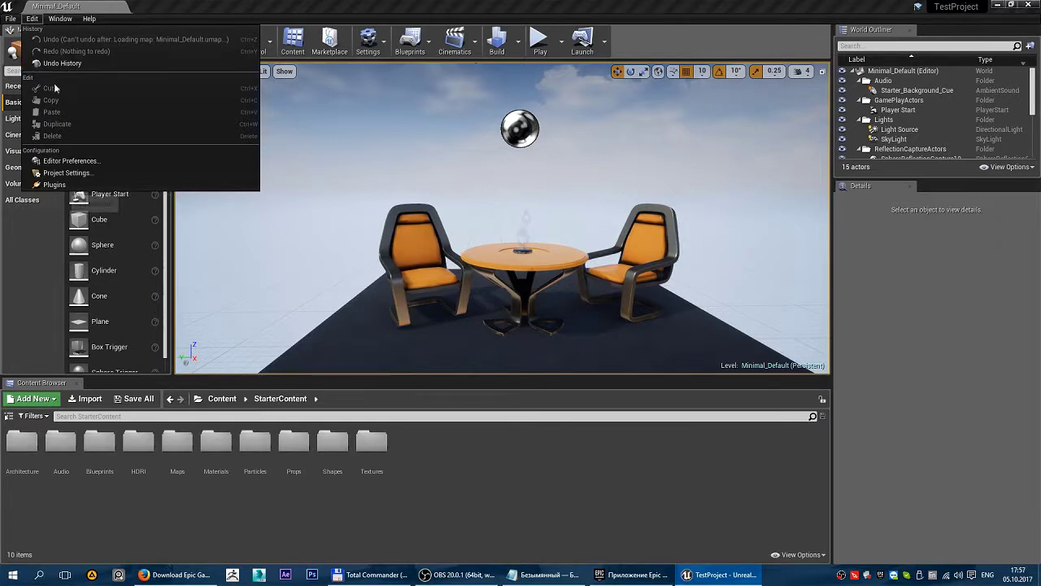
click(423, 256)
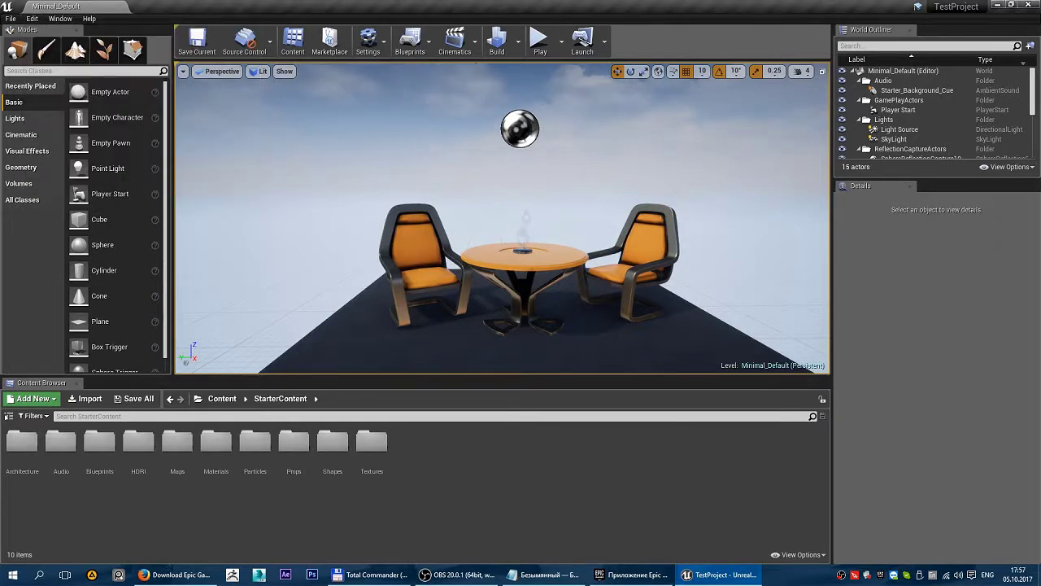
click(420, 244)
key(Delete)
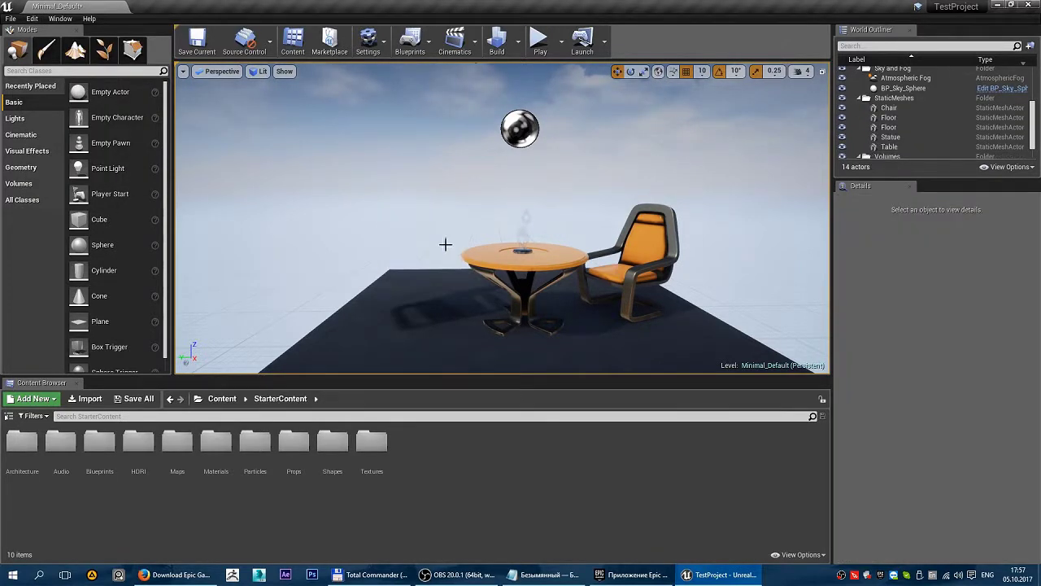
right_drag(445, 244, 309, 245)
key(ctrl+z)
key(Escape)
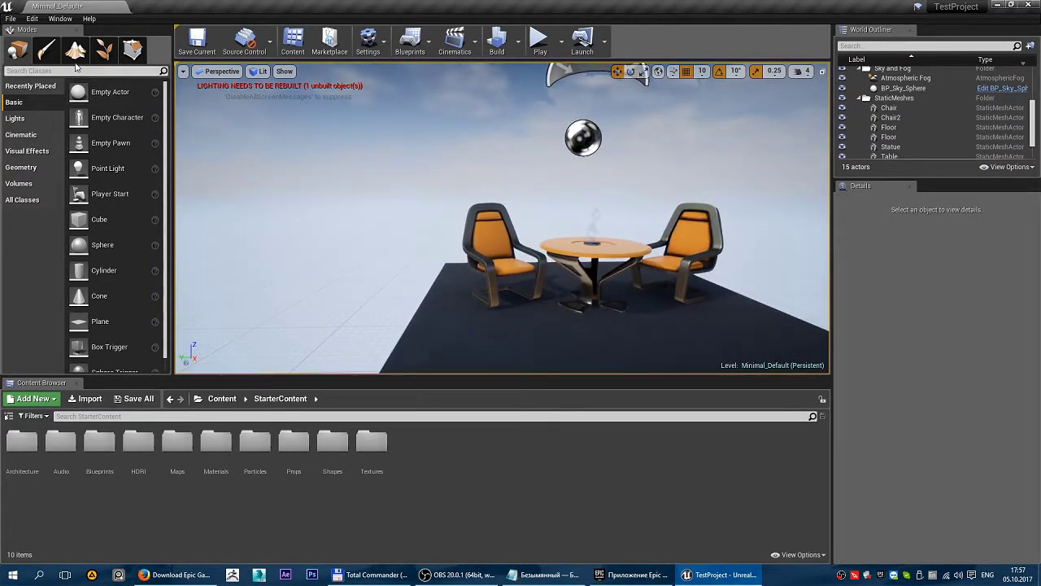
Open Edit > Editor Preferences and close it again
click(31, 20)
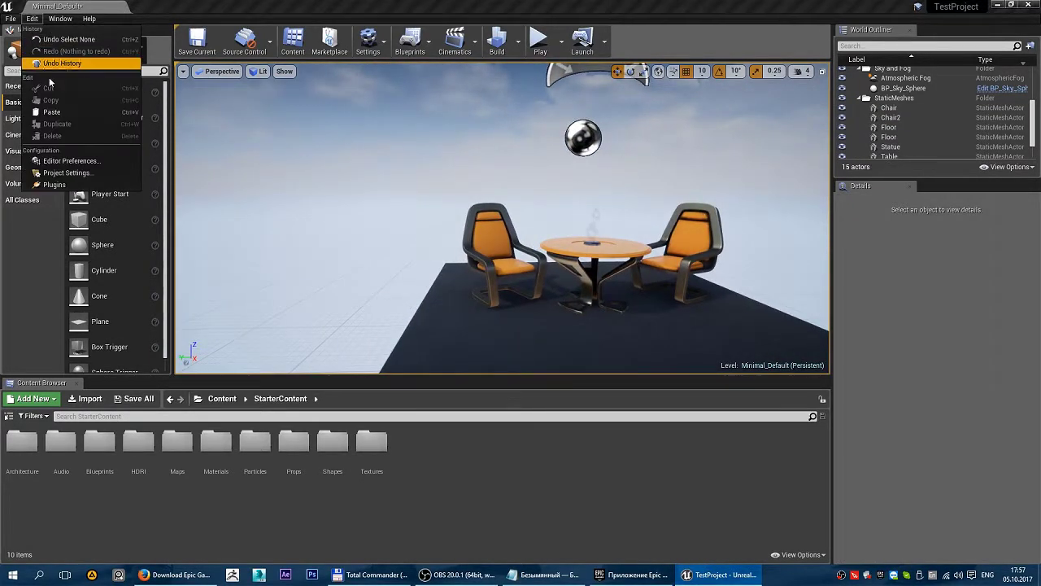
click(77, 163)
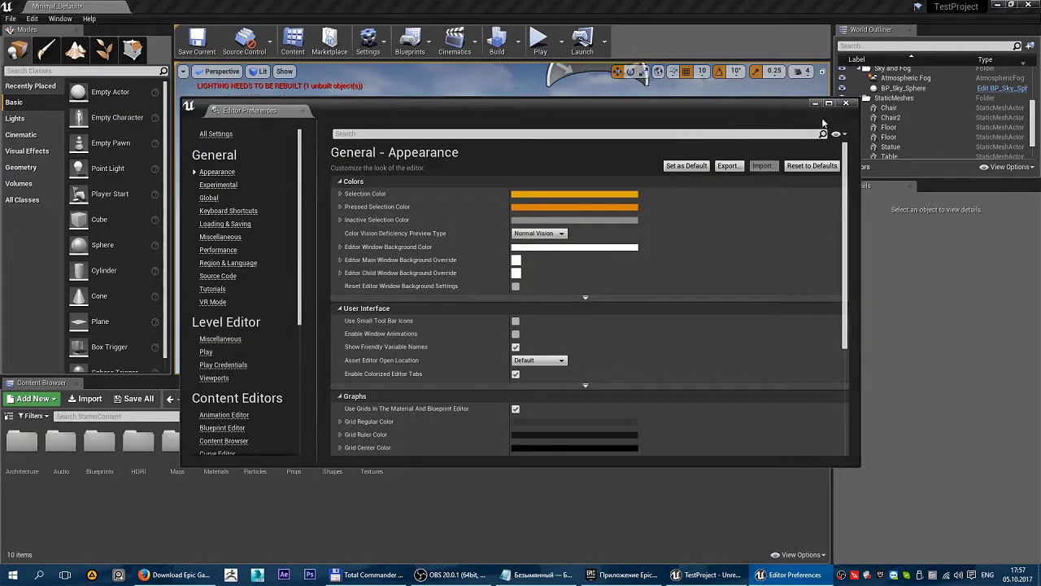
click(847, 104)
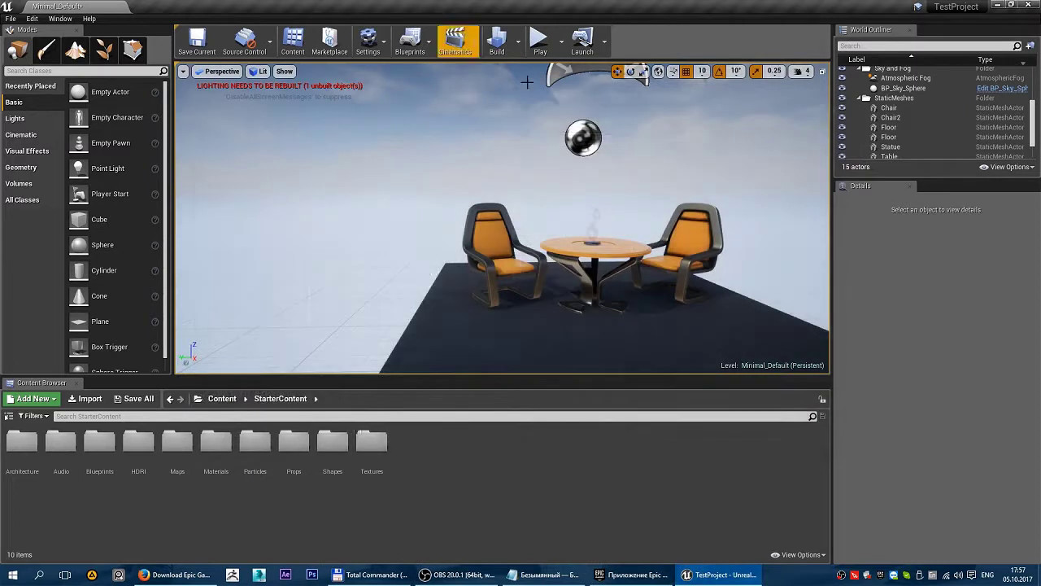
Open Edit > Project Settings and scroll through its Project - Description page
click(31, 18)
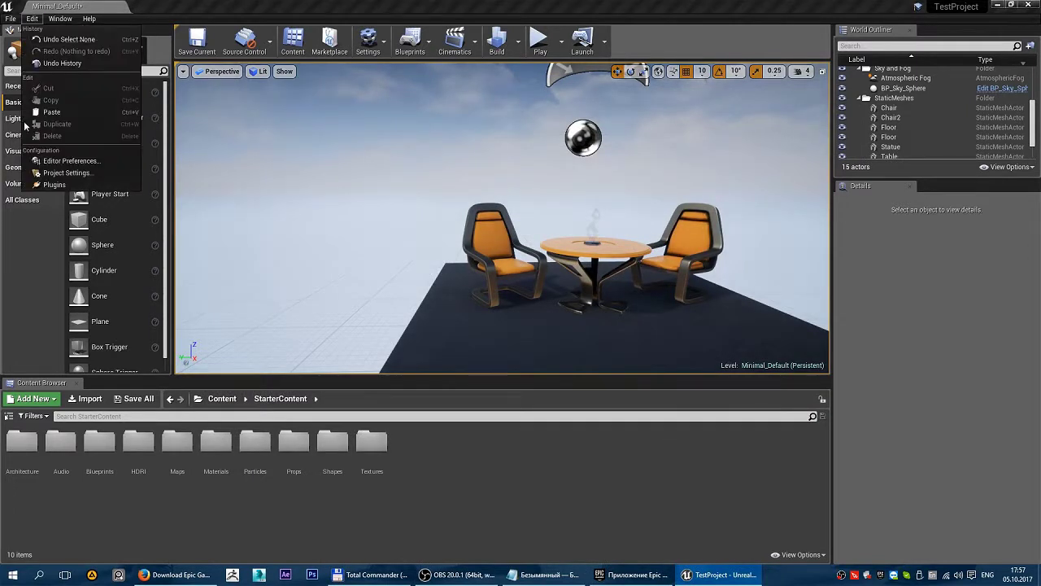
click(53, 173)
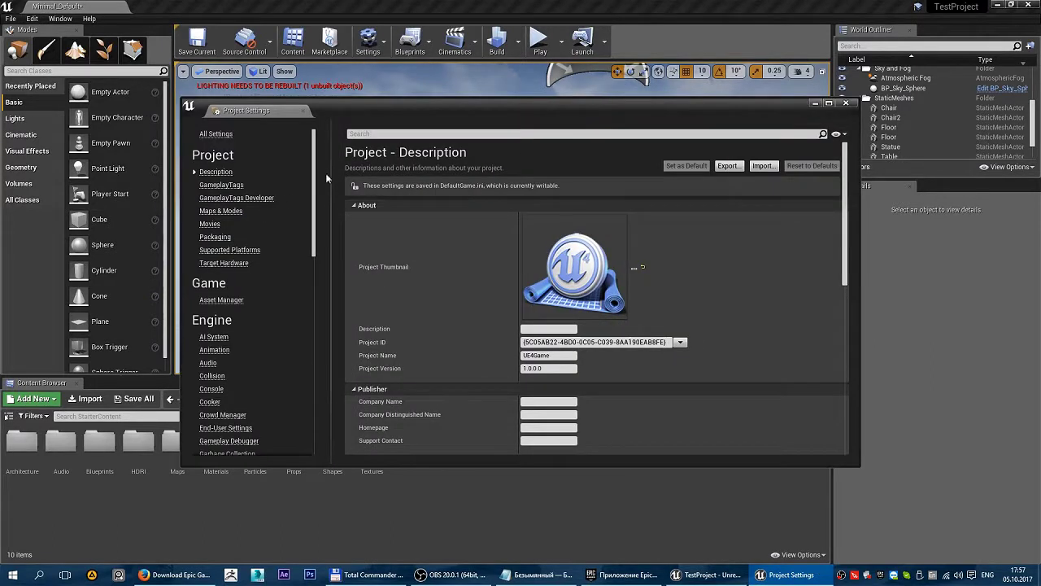
scroll(316, 178, down, 5)
scroll(260, 176, up, 4)
scroll(261, 176, up, 1)
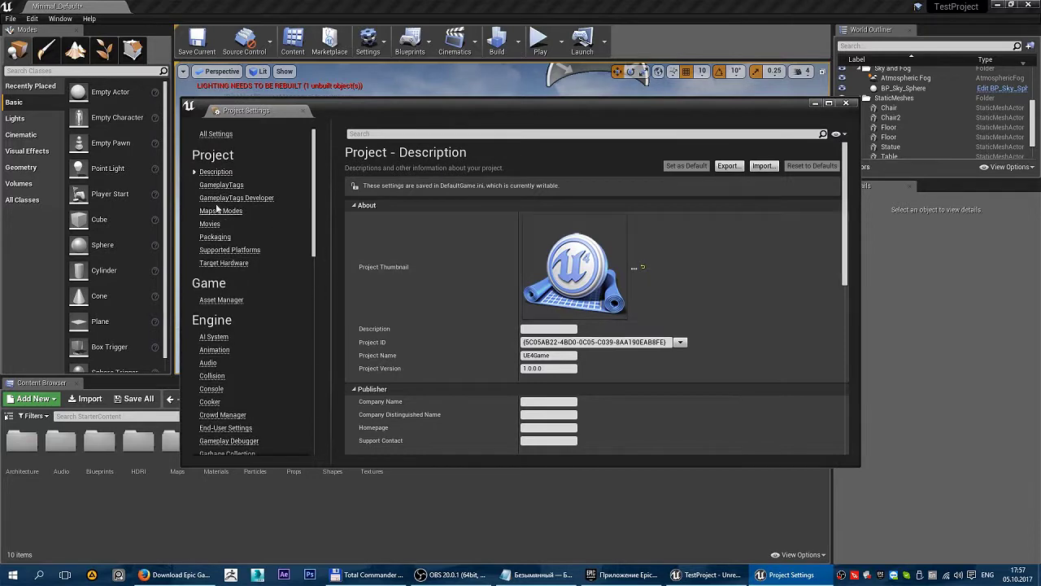
Close Project Settings and browse the Edit and Window menus
click(851, 104)
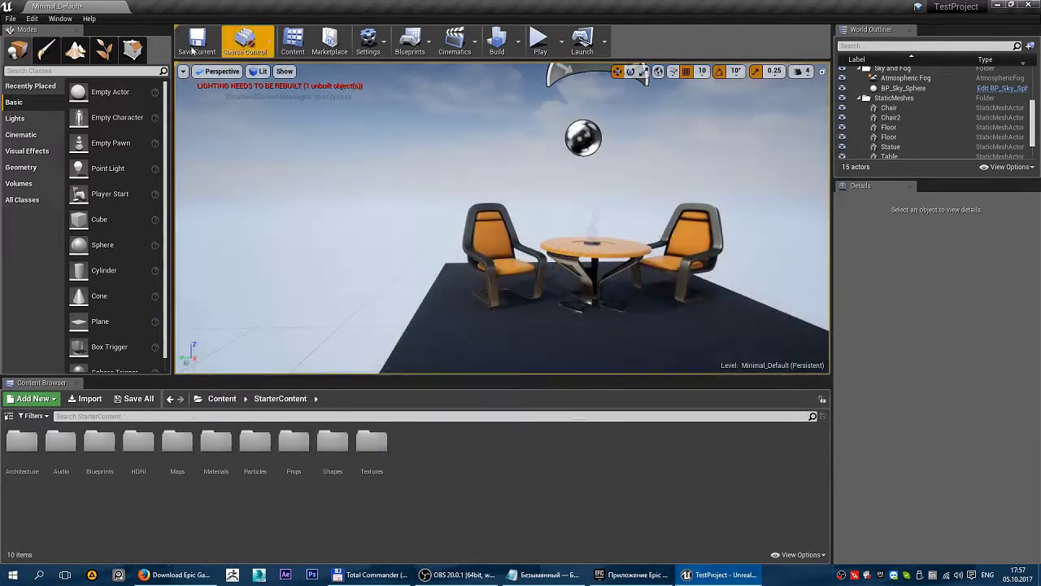
click(32, 19)
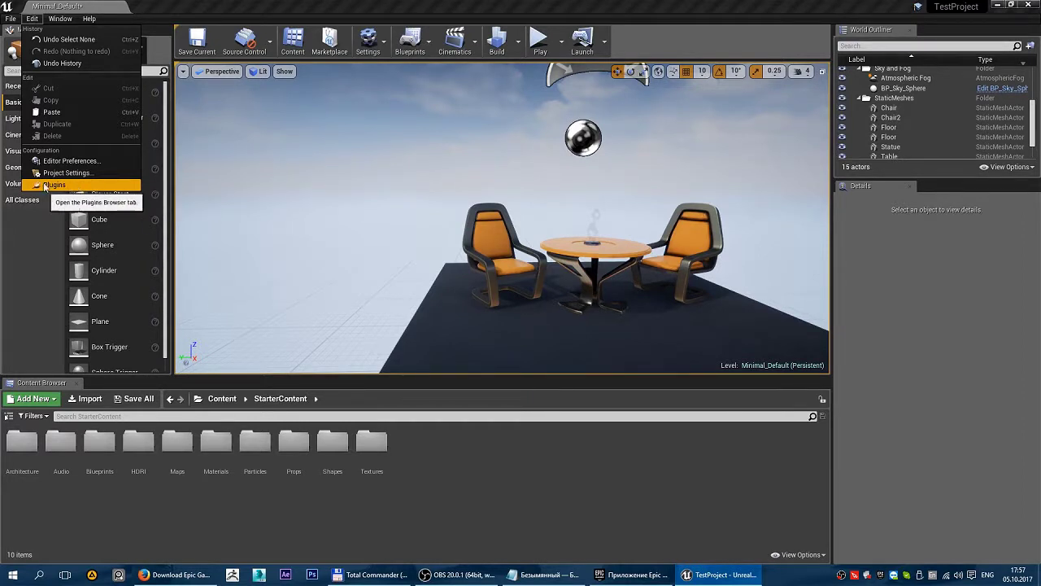
mouse_move(57, 17)
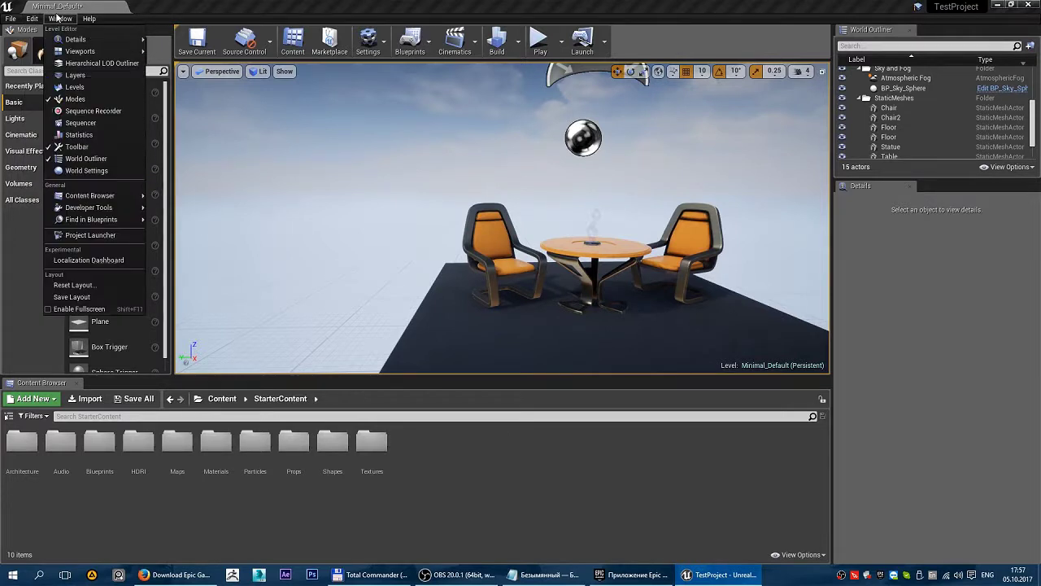
mouse_move(82, 40)
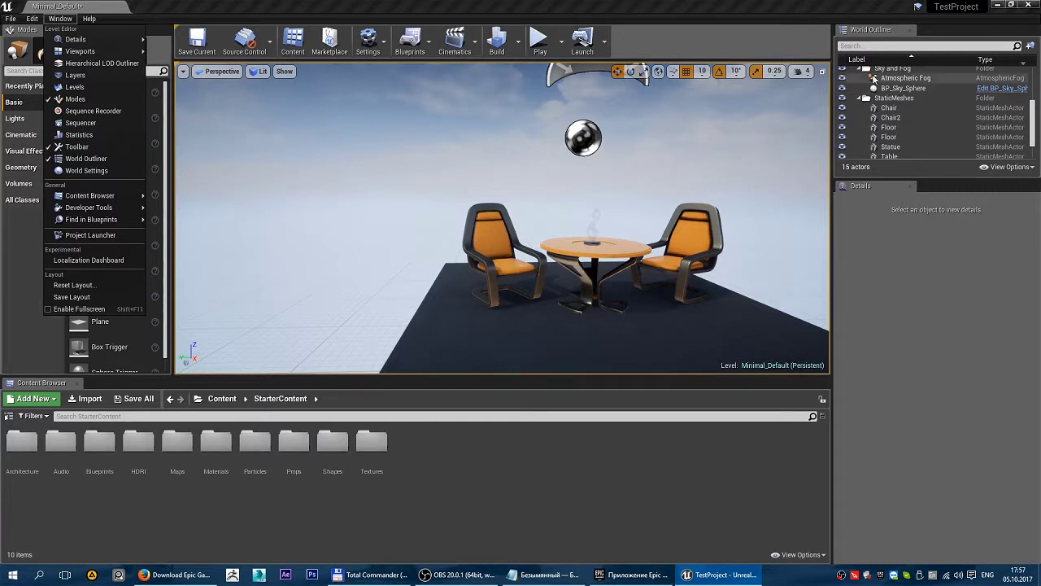
click(885, 32)
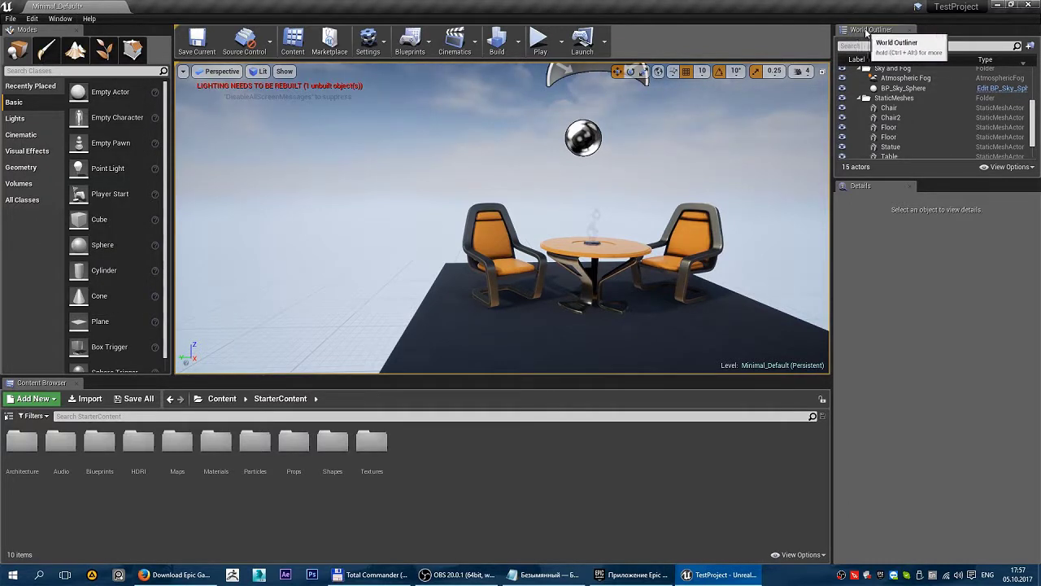
Close the World Outliner tab, reopen it from Window > World Outliner, then close it again
click(910, 31)
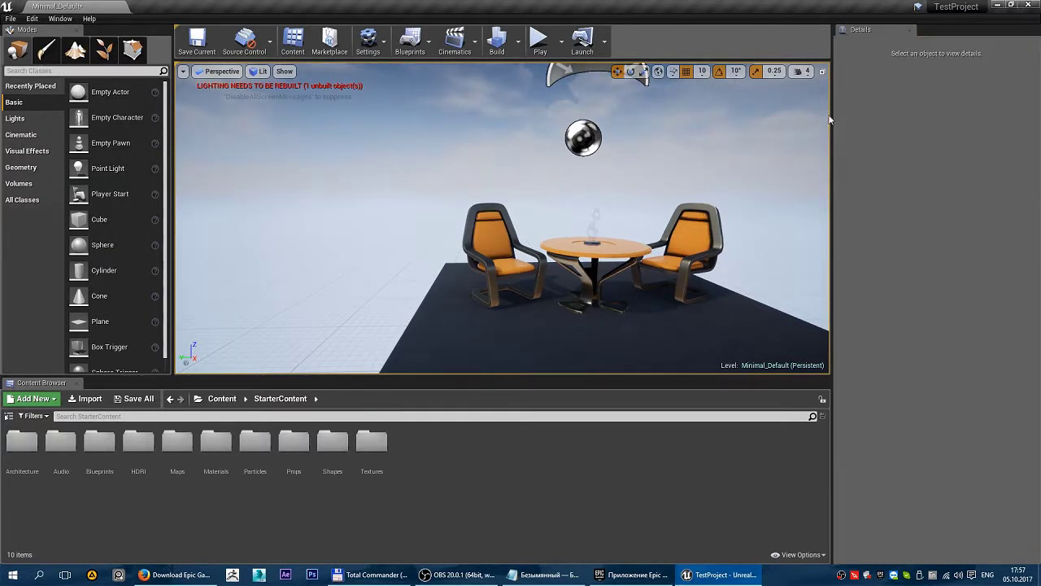
click(64, 19)
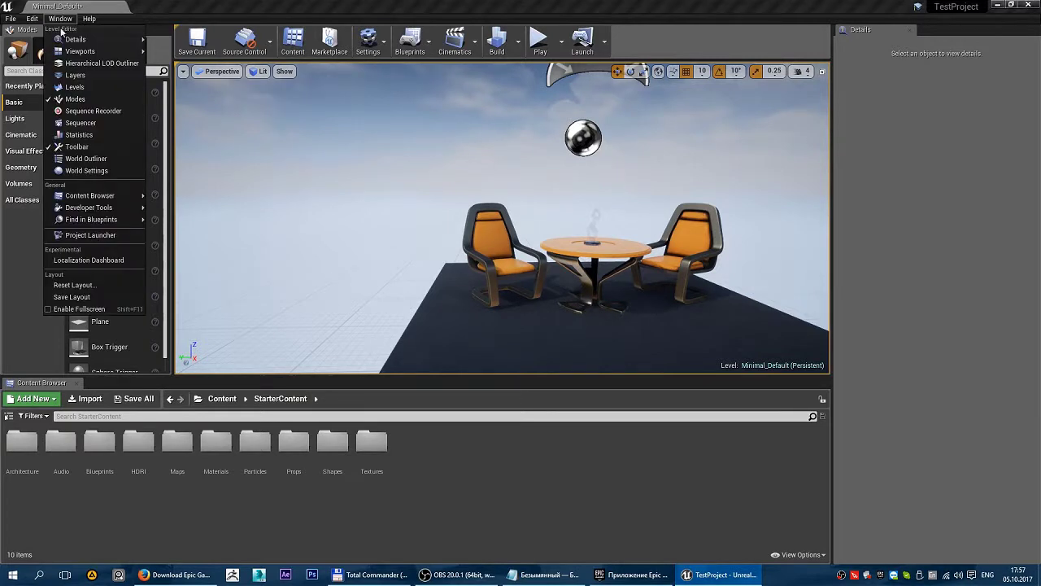
click(102, 159)
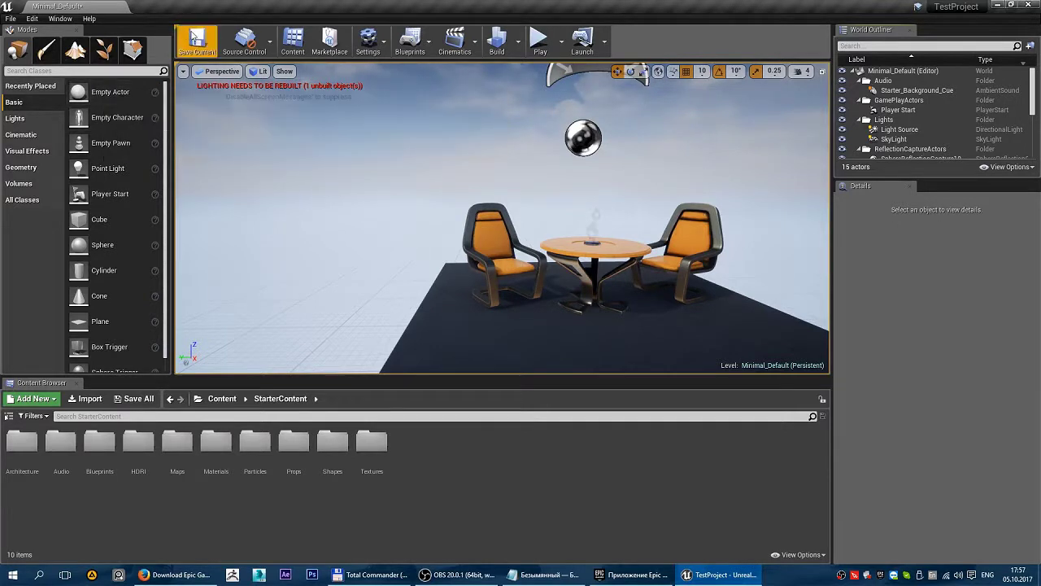
click(69, 22)
mouse_move(114, 39)
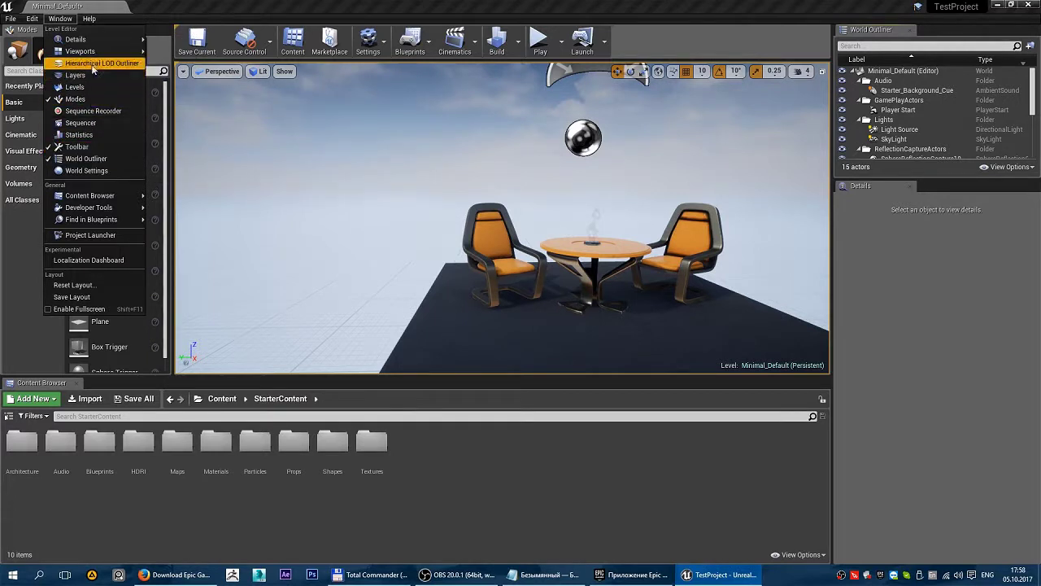
mouse_move(87, 195)
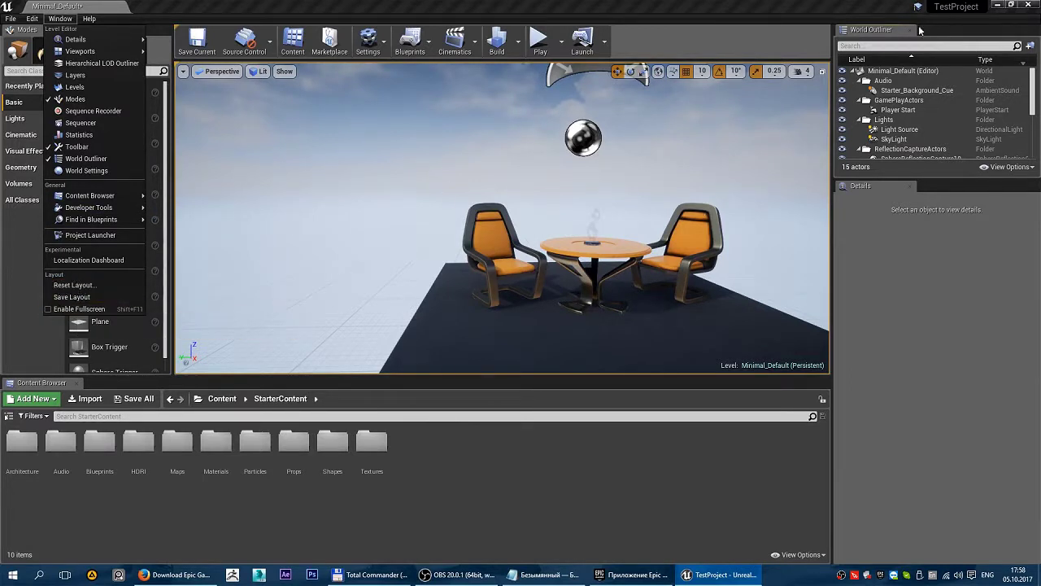
click(911, 31)
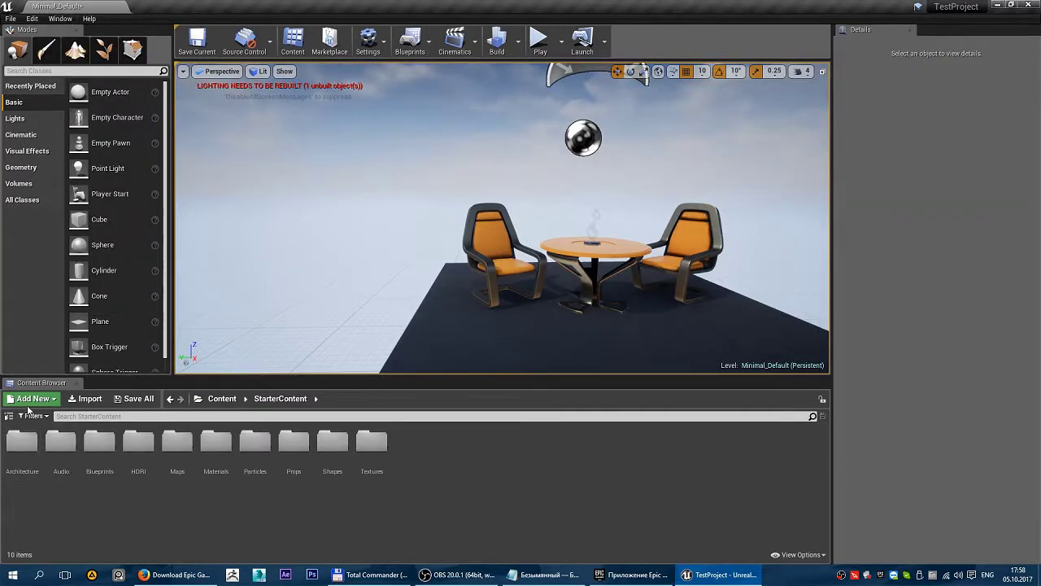
Close the Content Browser and Modes tabs, then Reset Layout and restart without saving the level
click(82, 382)
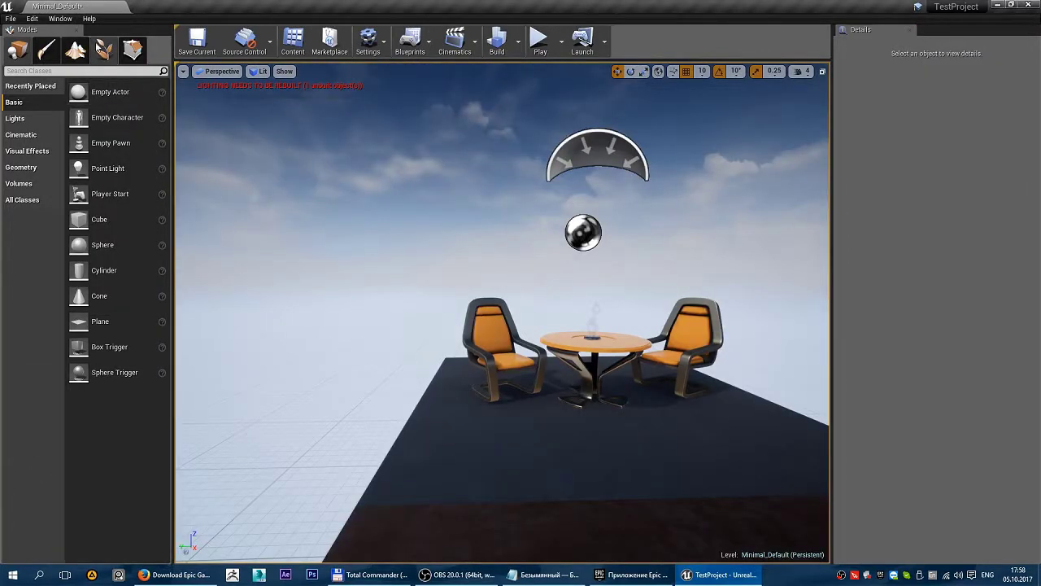
click(76, 30)
click(61, 18)
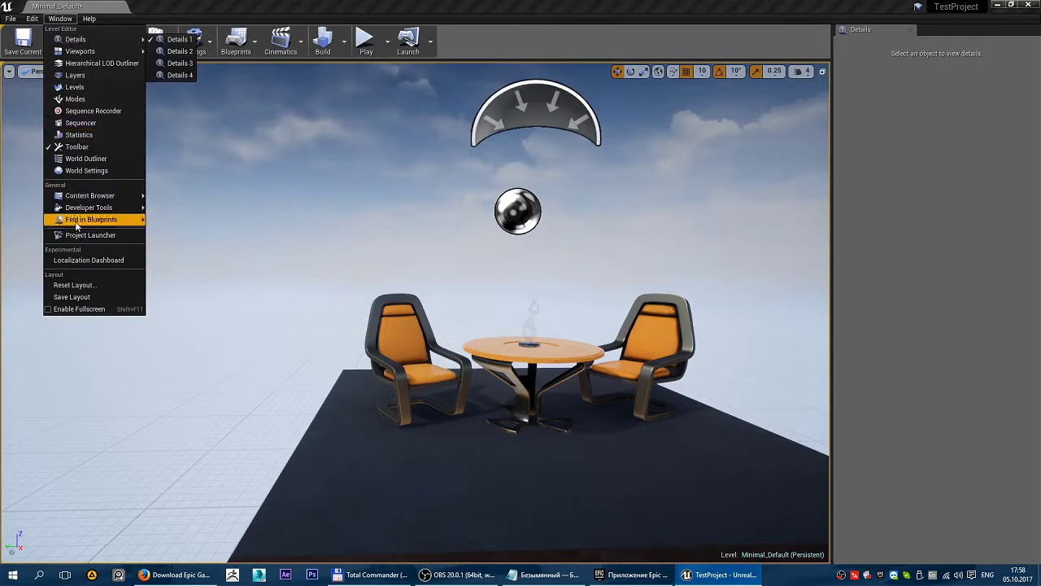
click(93, 285)
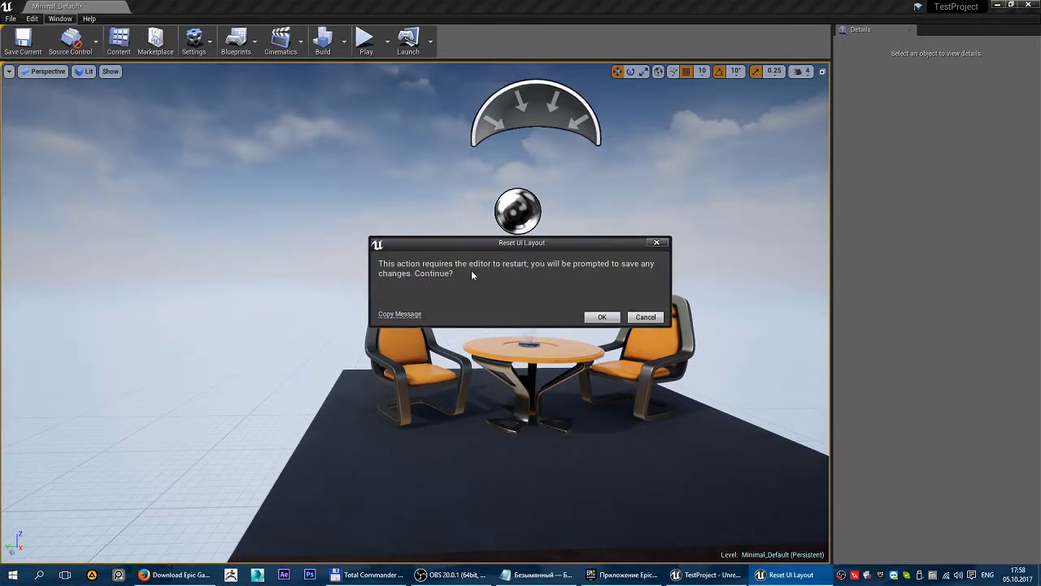
click(604, 317)
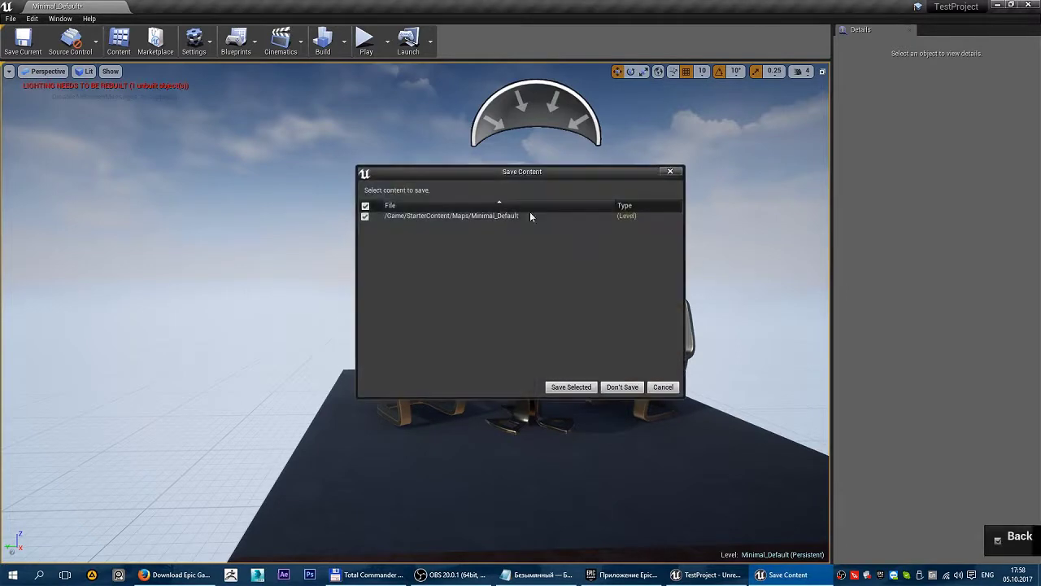
click(607, 387)
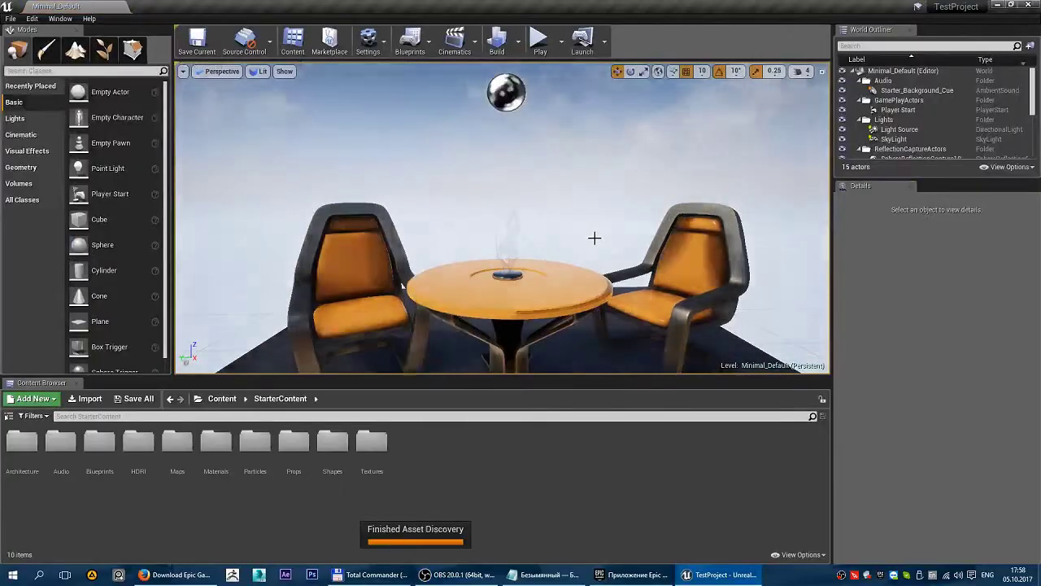
drag(594, 237, 540, 174)
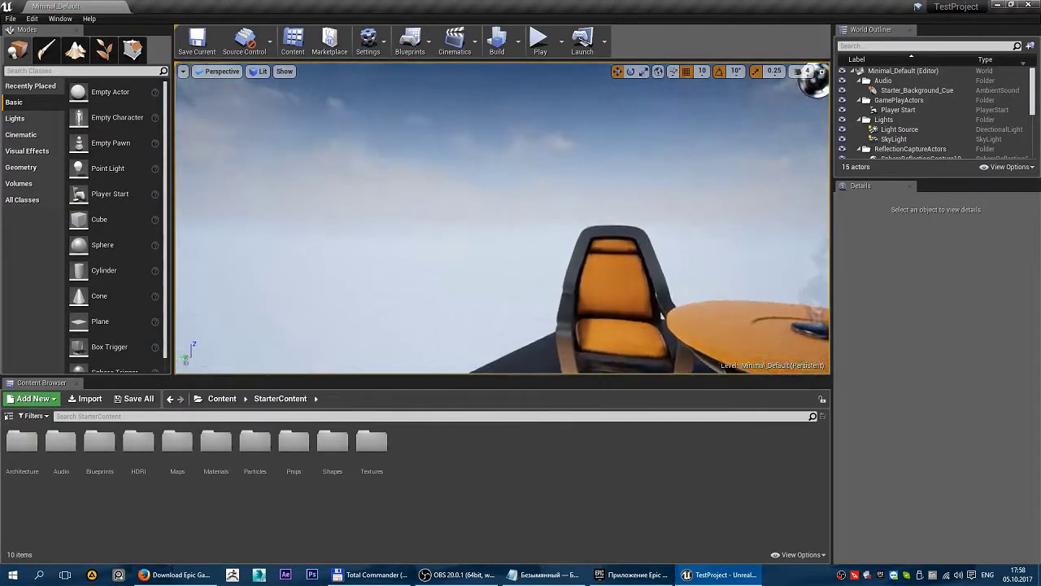
click(92, 23)
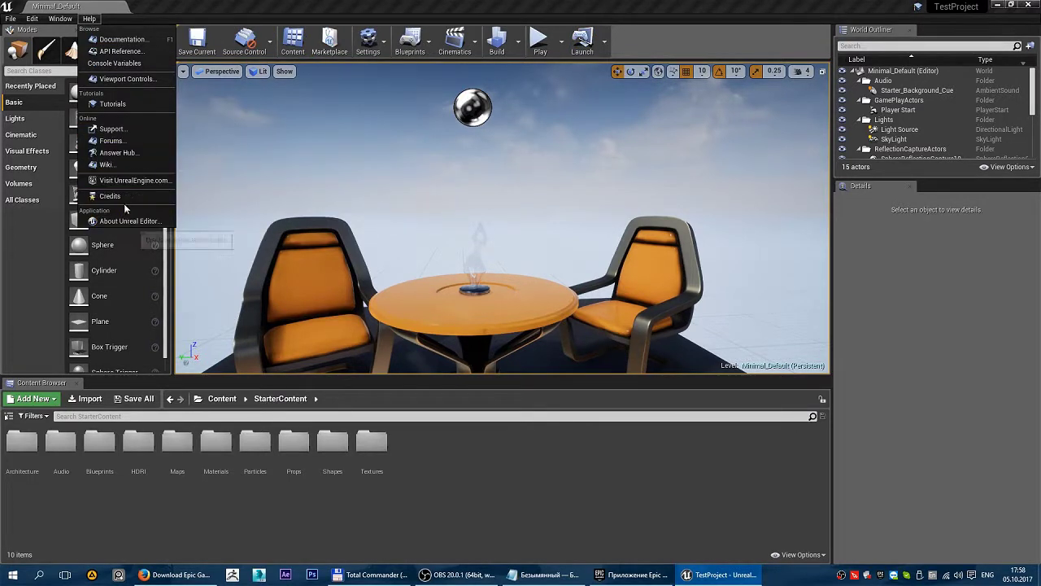
click(162, 10)
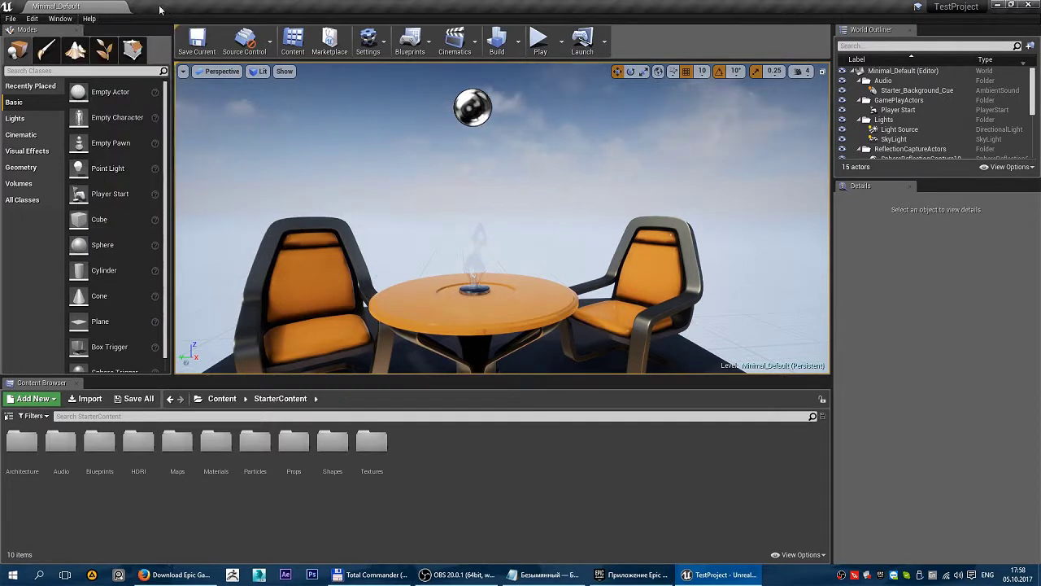
click(91, 20)
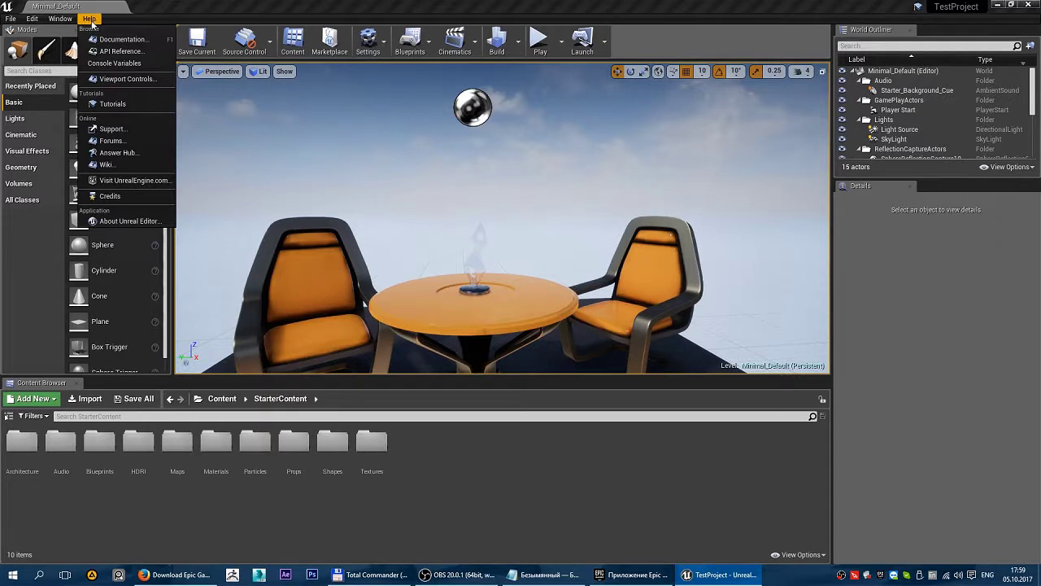
click(196, 7)
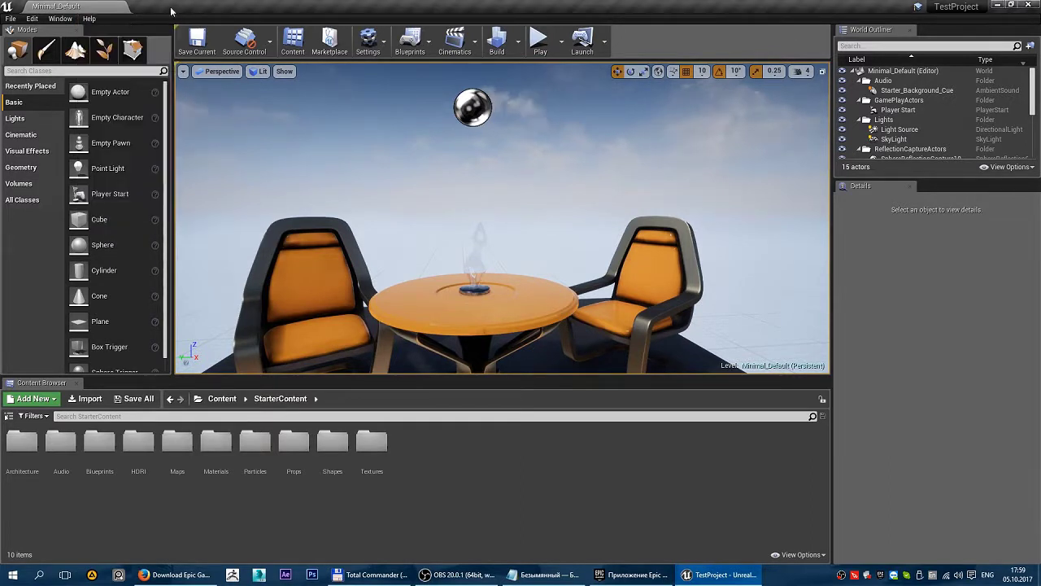
click(89, 18)
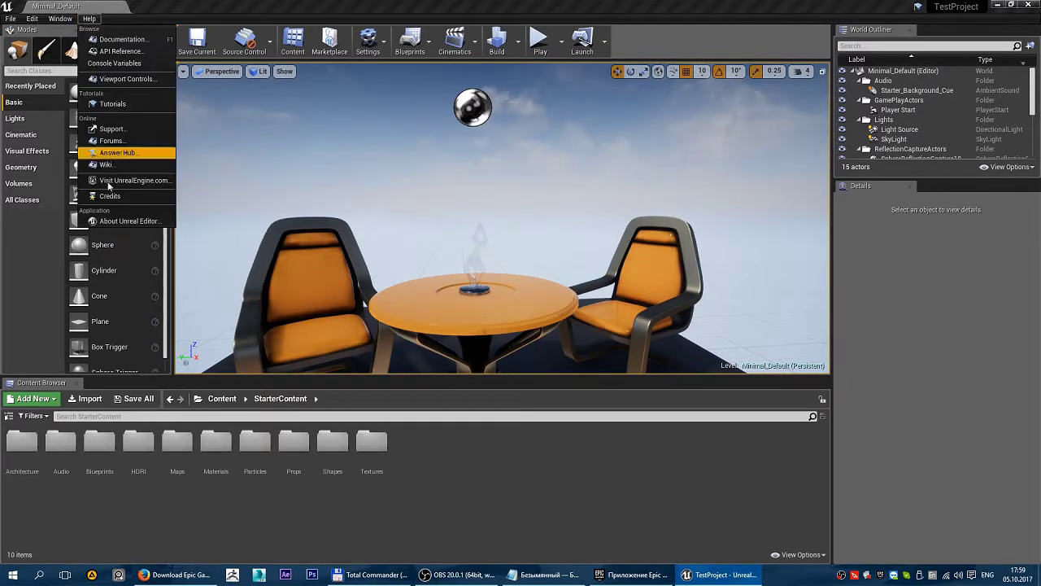
click(60, 18)
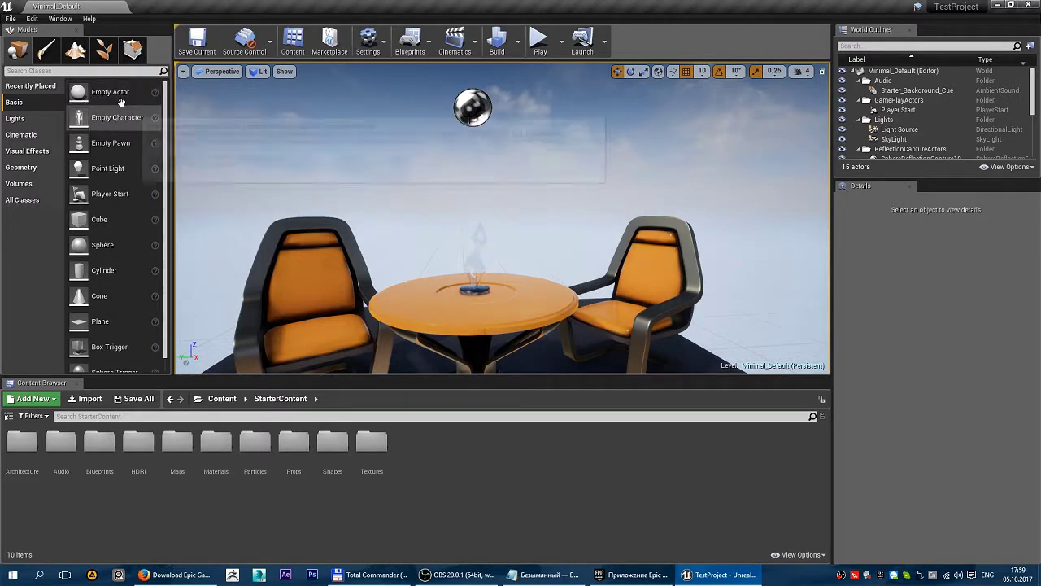
click(89, 18)
mouse_move(61, 18)
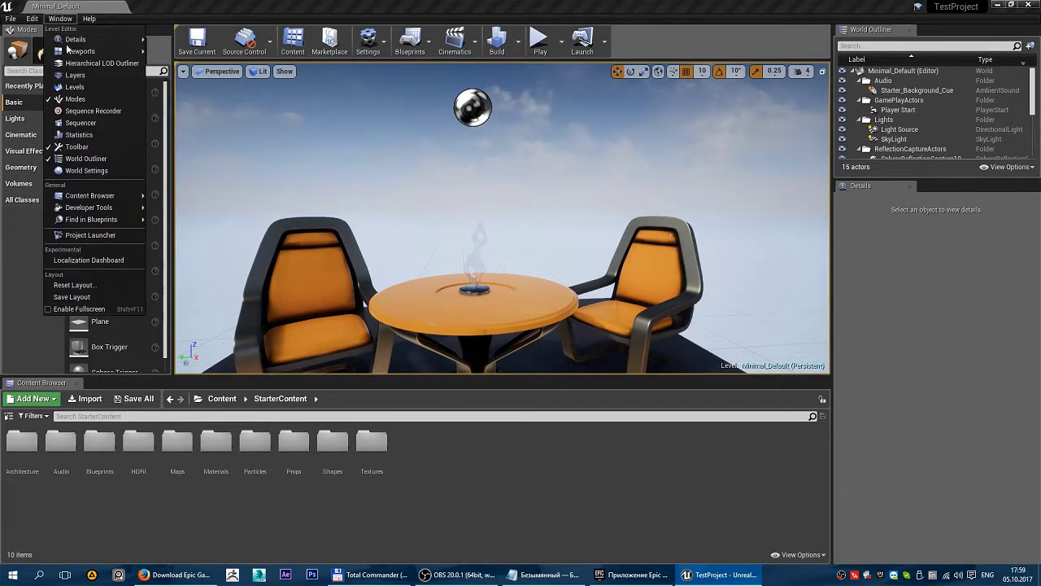
click(21, 252)
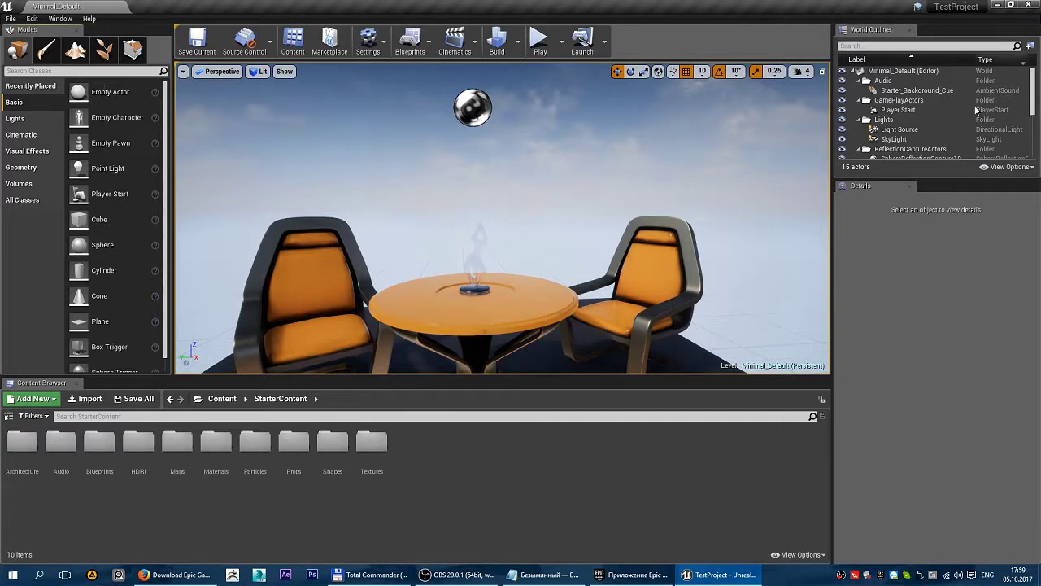
click(15, 102)
scroll(114, 244, down, 1)
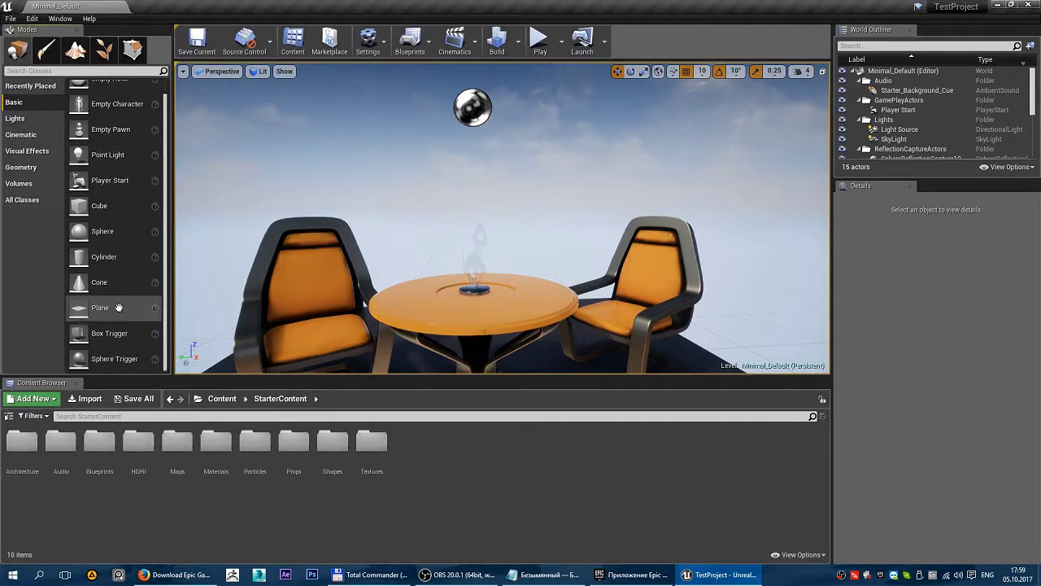
scroll(366, 299, down, 5)
drag(107, 155, 397, 298)
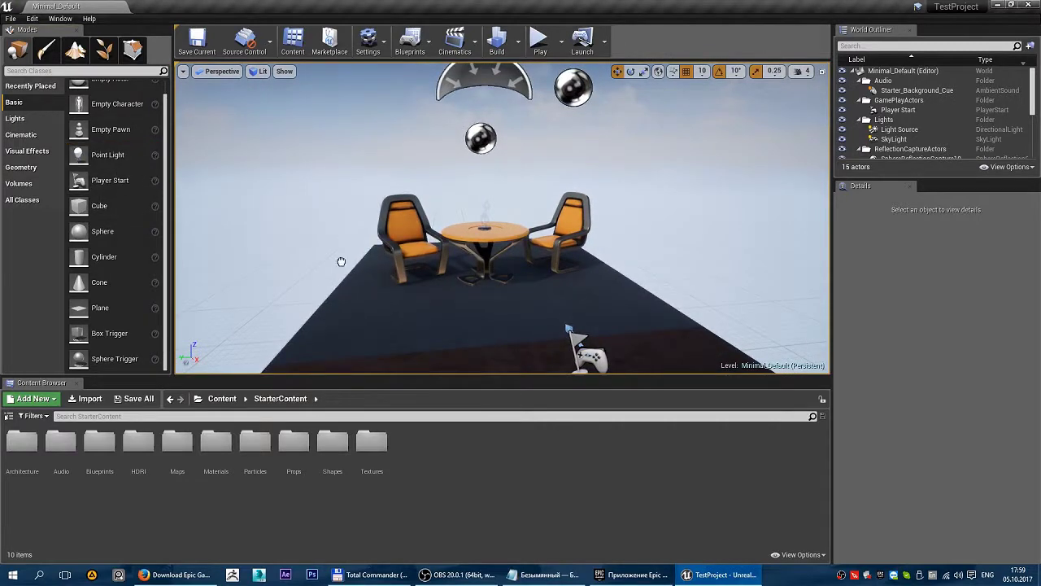
drag(99, 206, 447, 340)
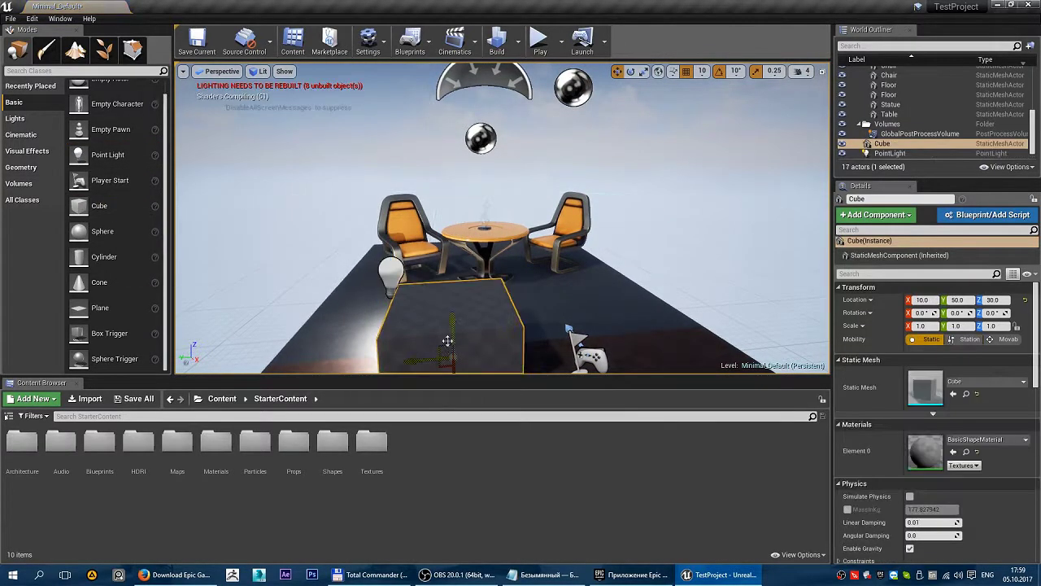
key(Delete)
click(388, 278)
key(Delete)
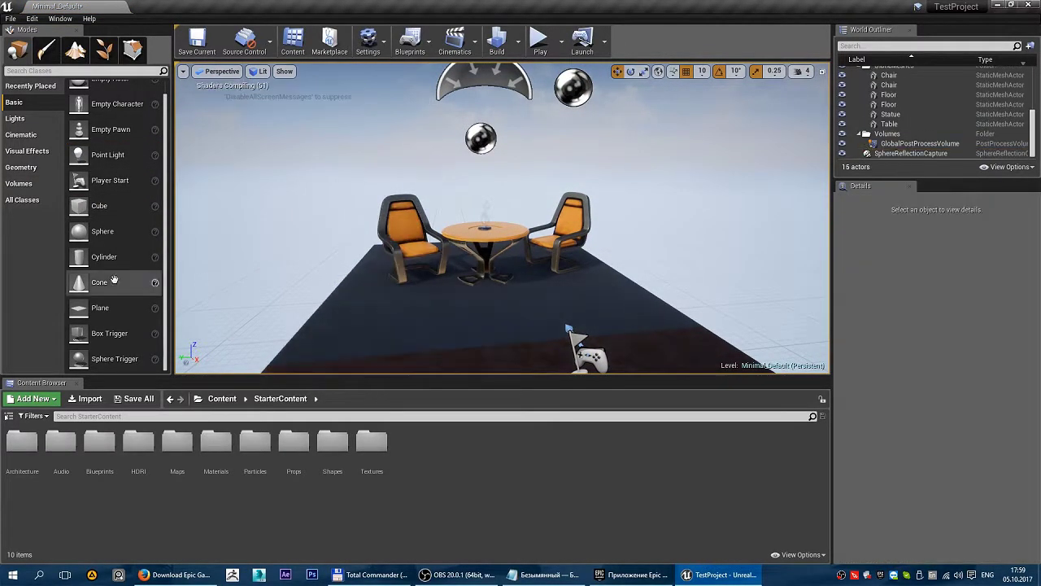
scroll(114, 211, up, 1)
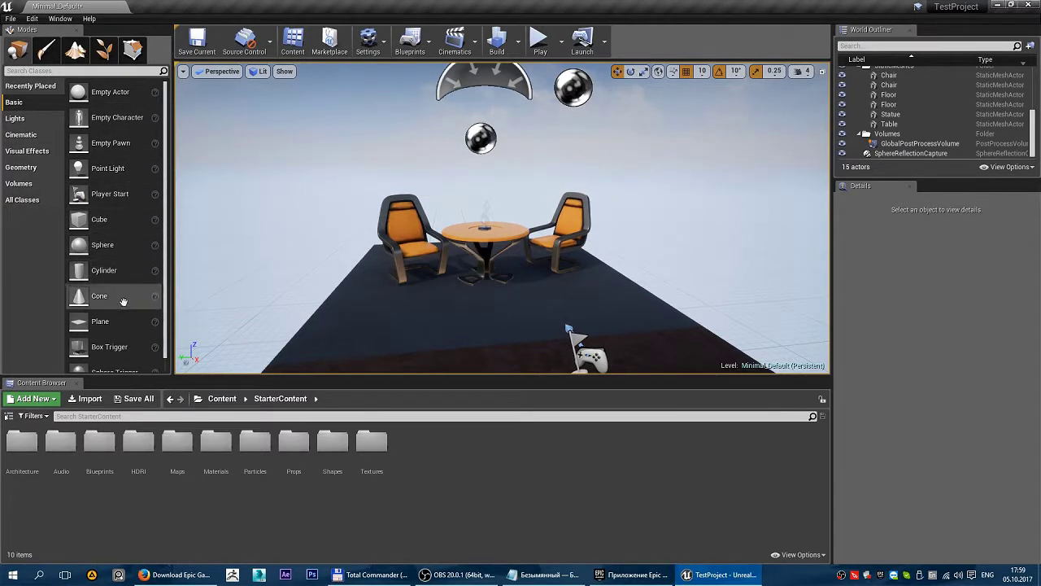
scroll(122, 301, down, 1)
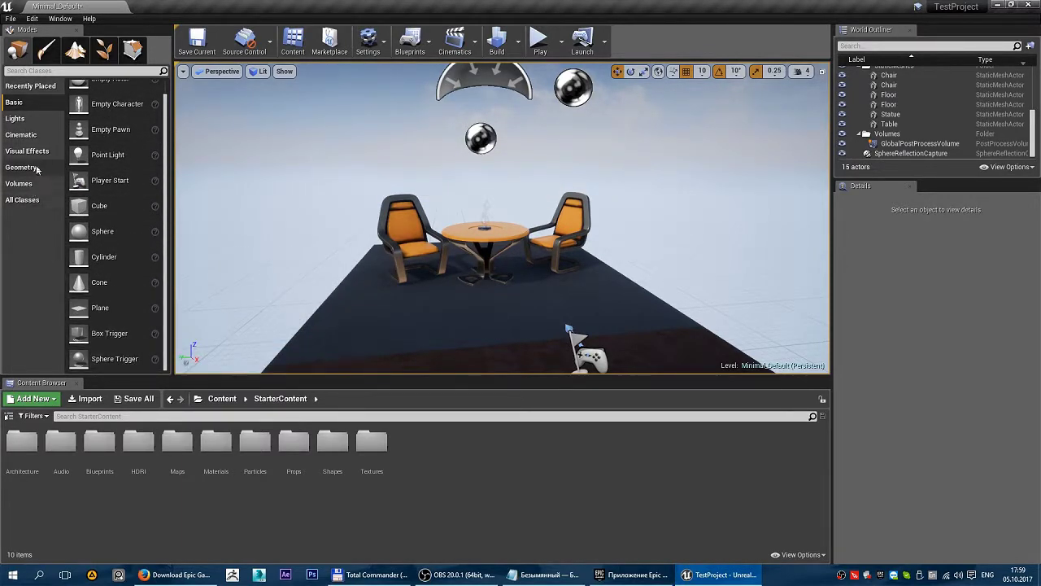
click(40, 136)
click(31, 200)
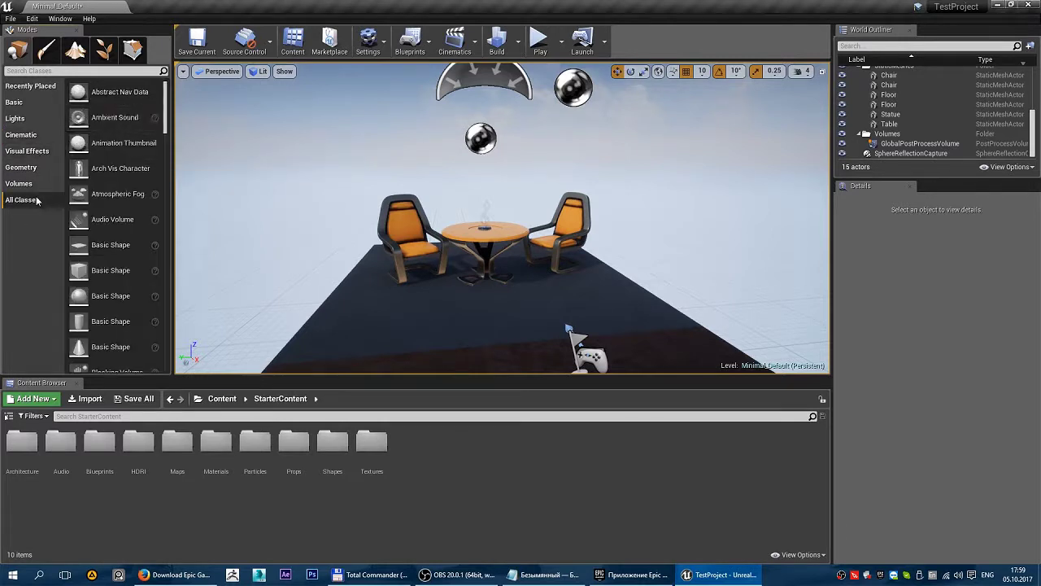
drag(117, 121, 422, 284)
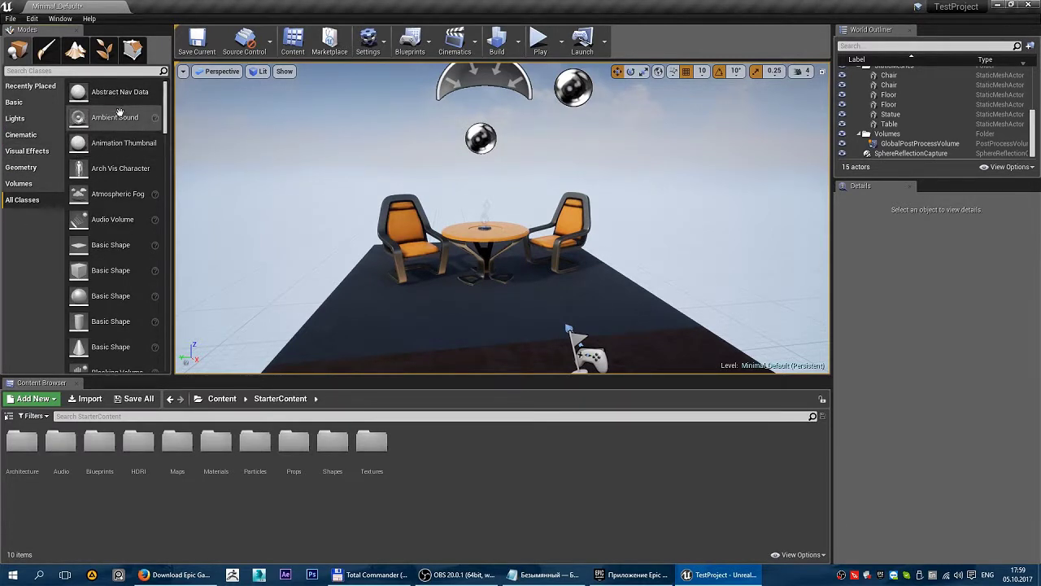
key(Delete)
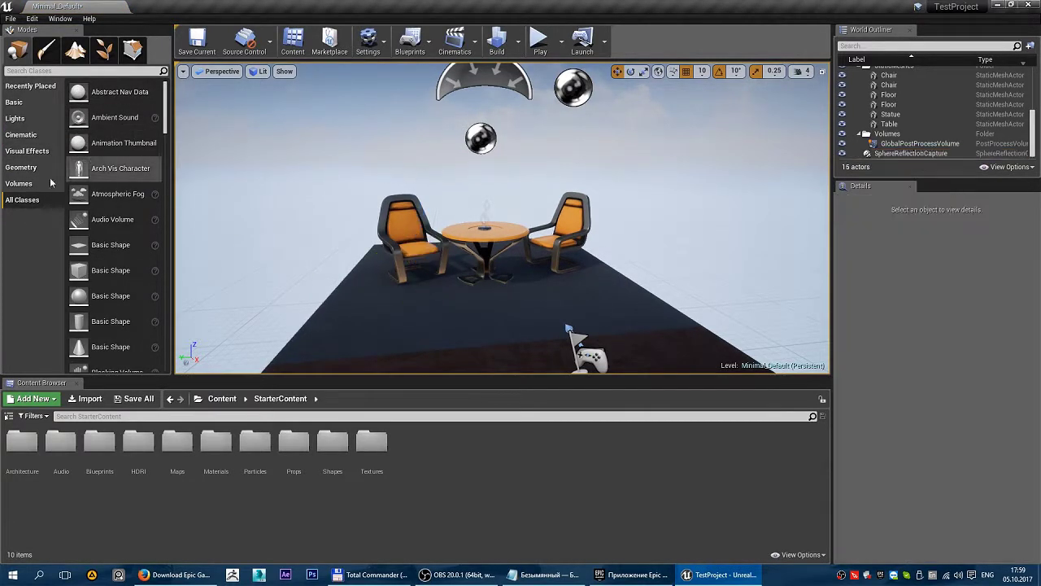
scroll(118, 320, down, 2)
scroll(118, 319, down, 3)
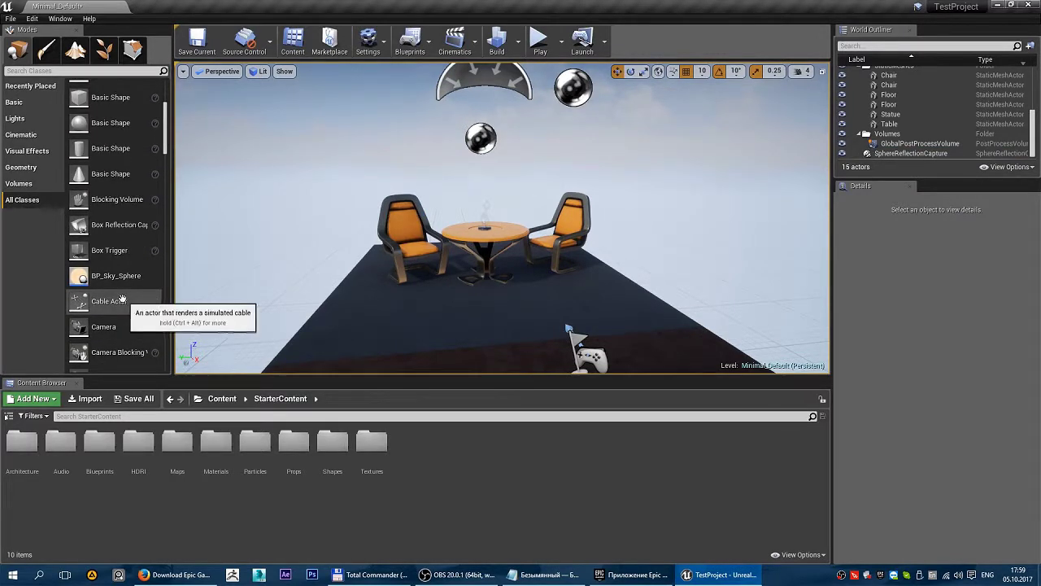
scroll(114, 285, down, 5)
scroll(79, 293, up, 5)
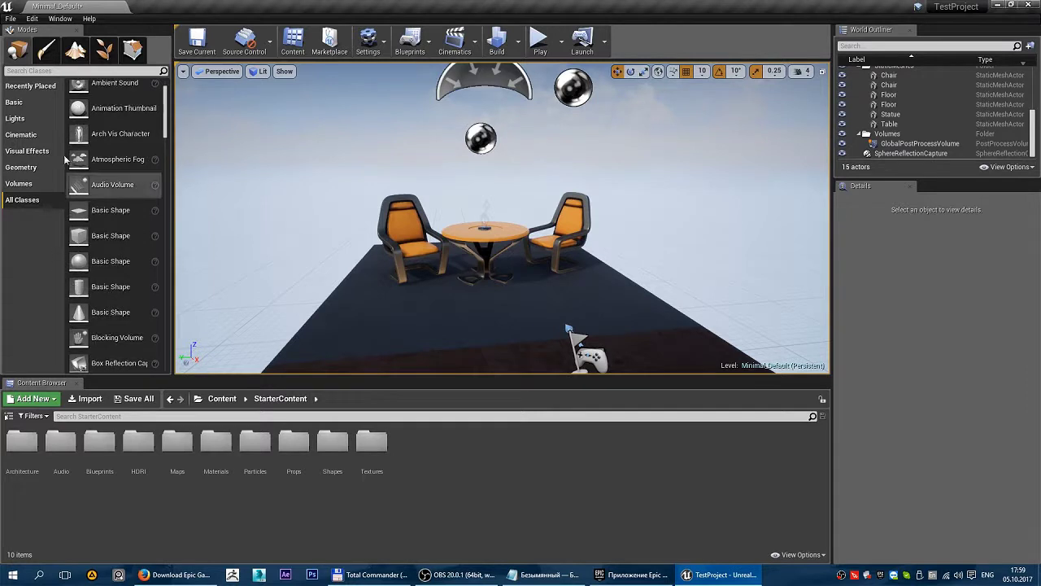
Switch to Mesh Paint mode, select the Floor, then bring up Landscape mode's New Landscape settings
click(46, 52)
mouse_move(380, 280)
right_down()
mouse_move(326, 280)
mouse_move(451, 234)
right_up()
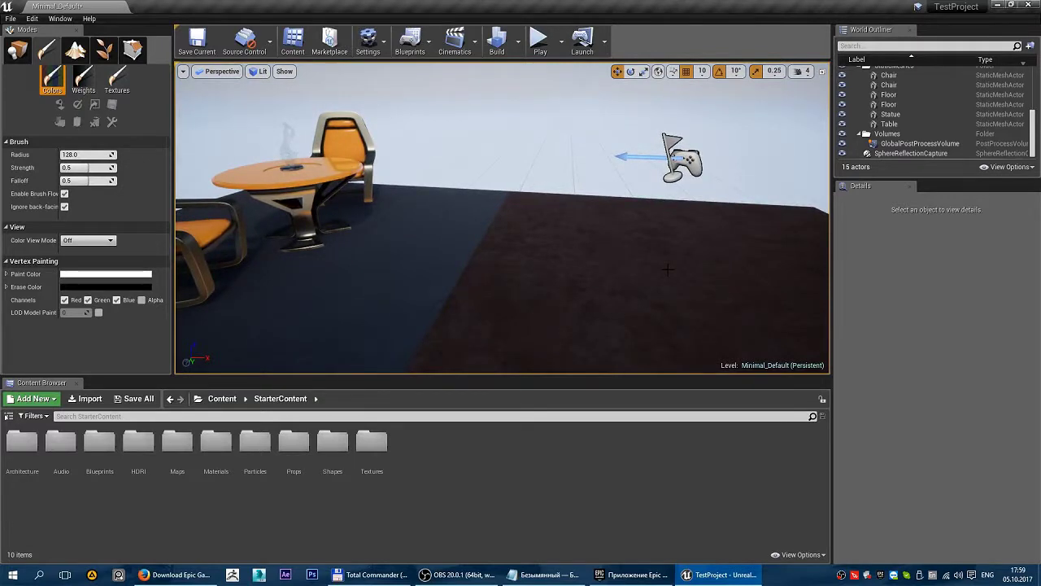
right_drag(667, 269, 424, 229)
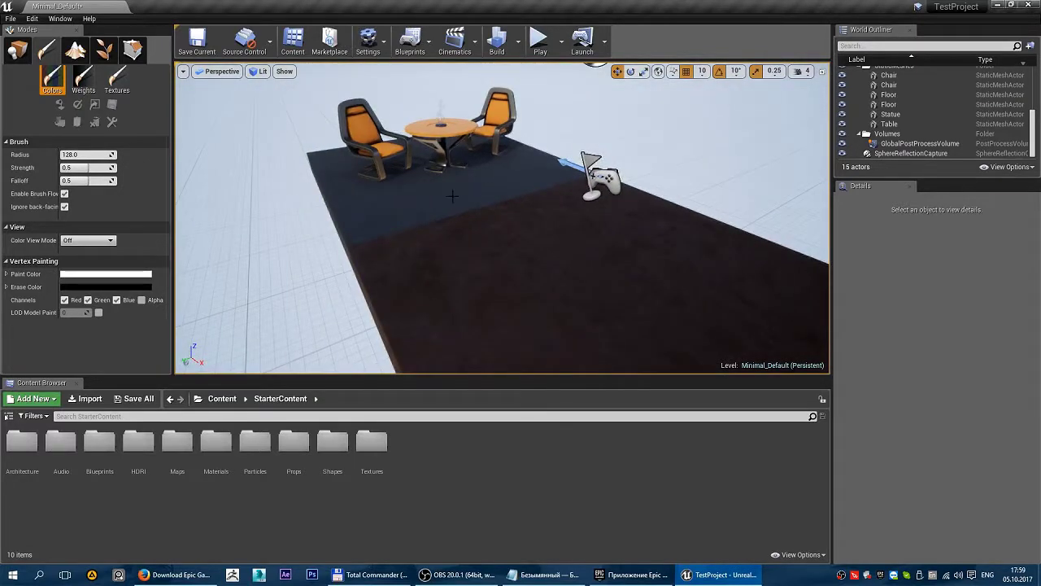
click(452, 196)
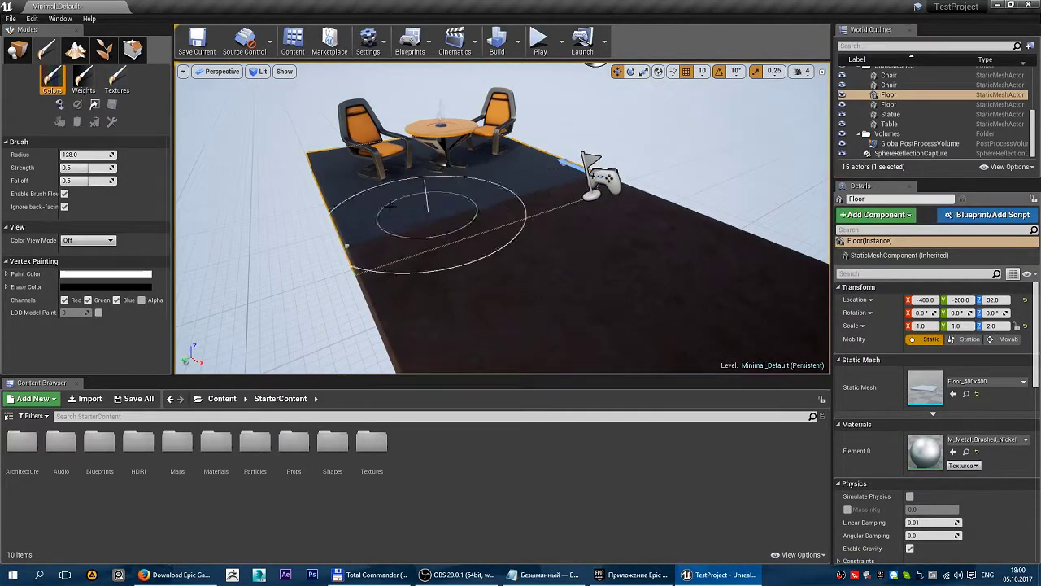
mouse_move(427, 209)
right_down()
mouse_move(465, 239)
mouse_move(439, 213)
mouse_move(460, 210)
right_up()
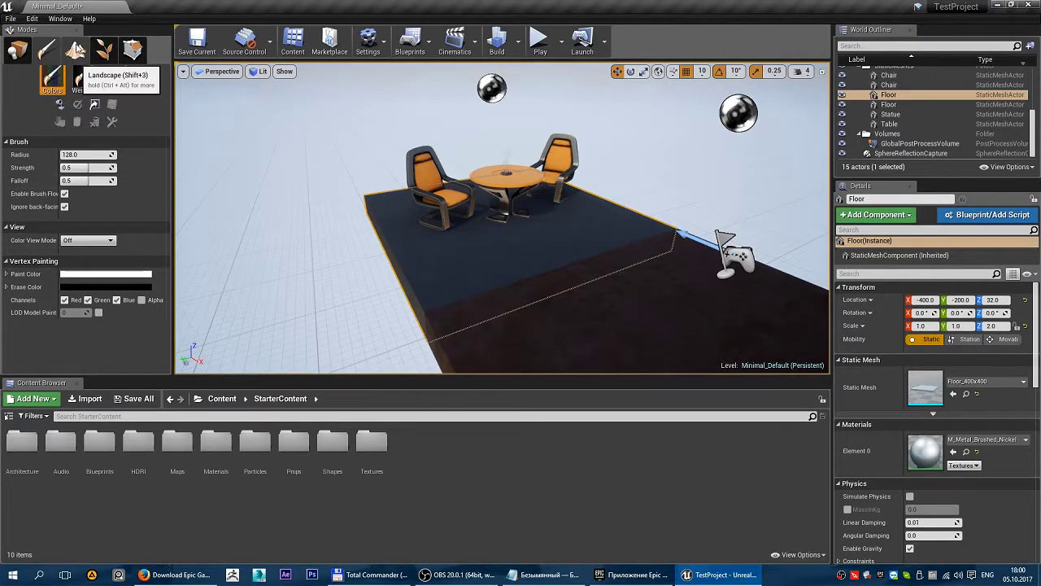
click(75, 51)
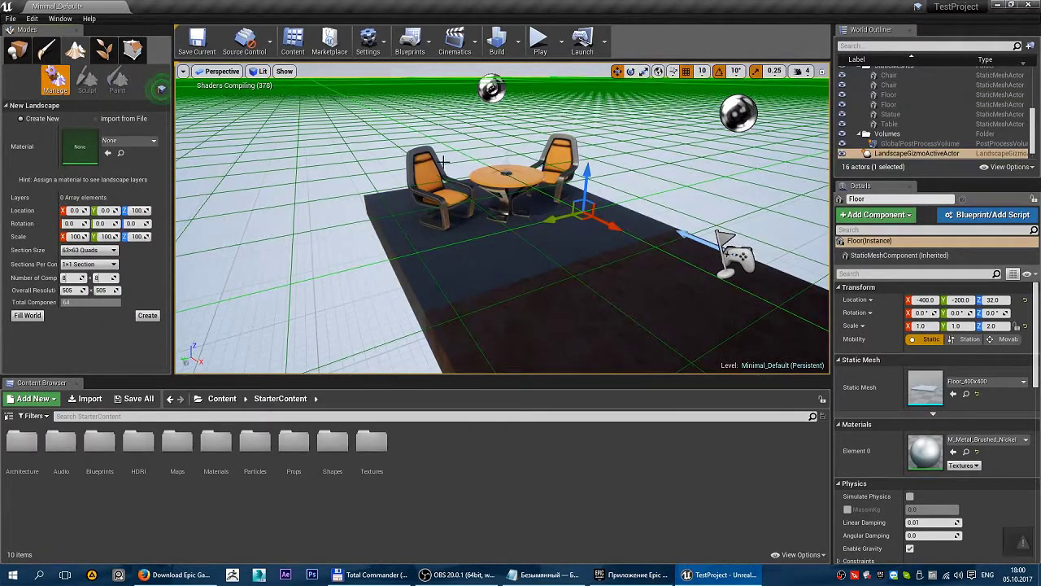
Set the new landscape's Section Size to 7x7 Quads and create the 57x57 landscape
drag(488, 244, 455, 341)
drag(488, 244, 504, 260)
drag(242, 160, 342, 212)
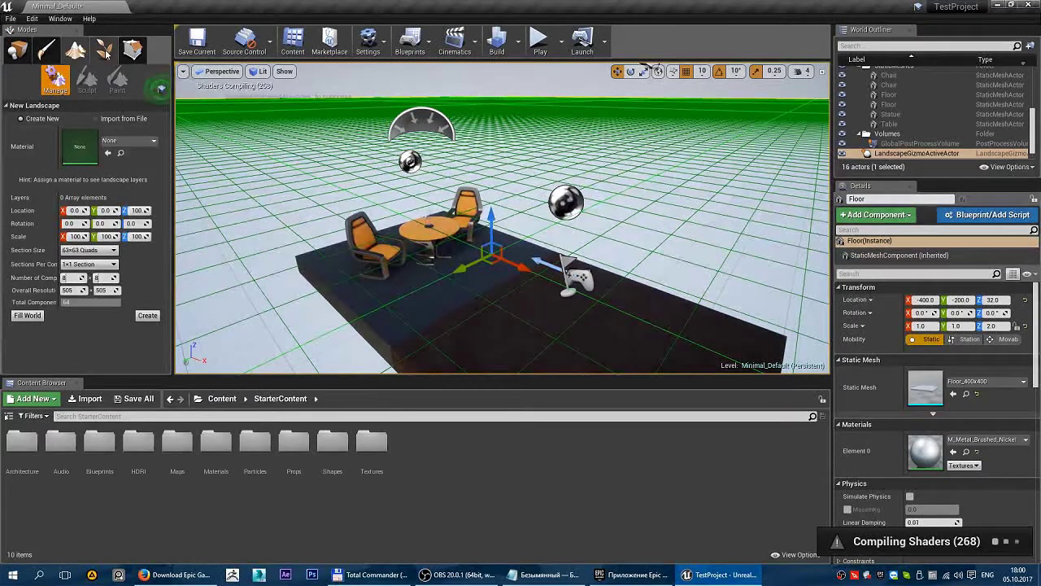
click(104, 52)
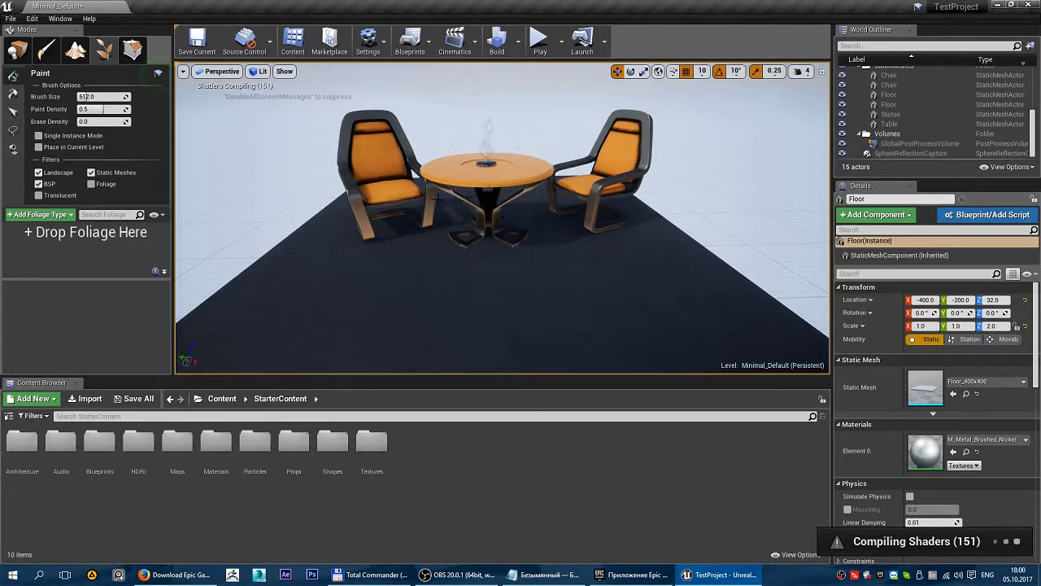
click(76, 52)
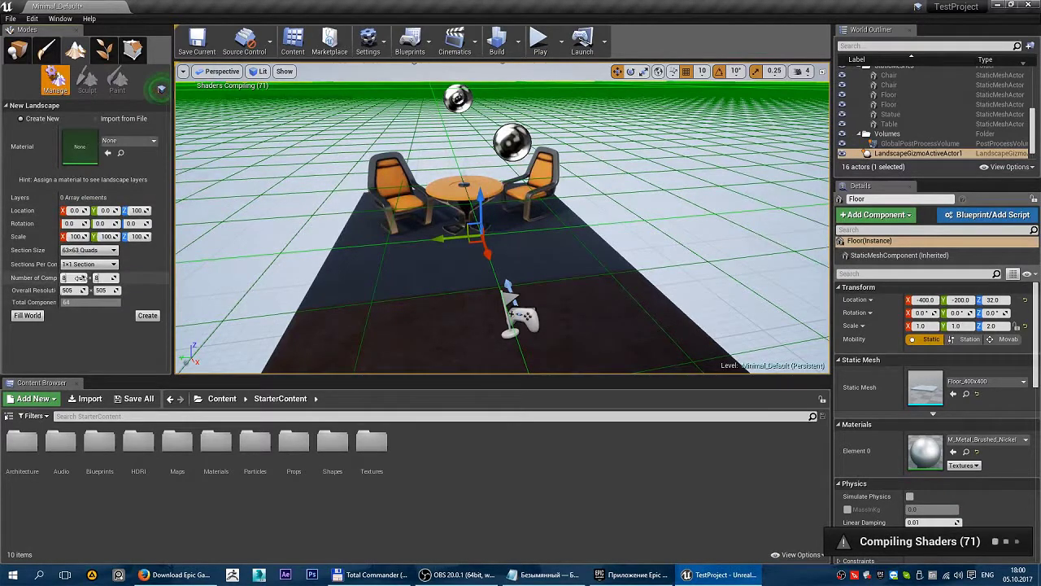
click(90, 250)
click(103, 264)
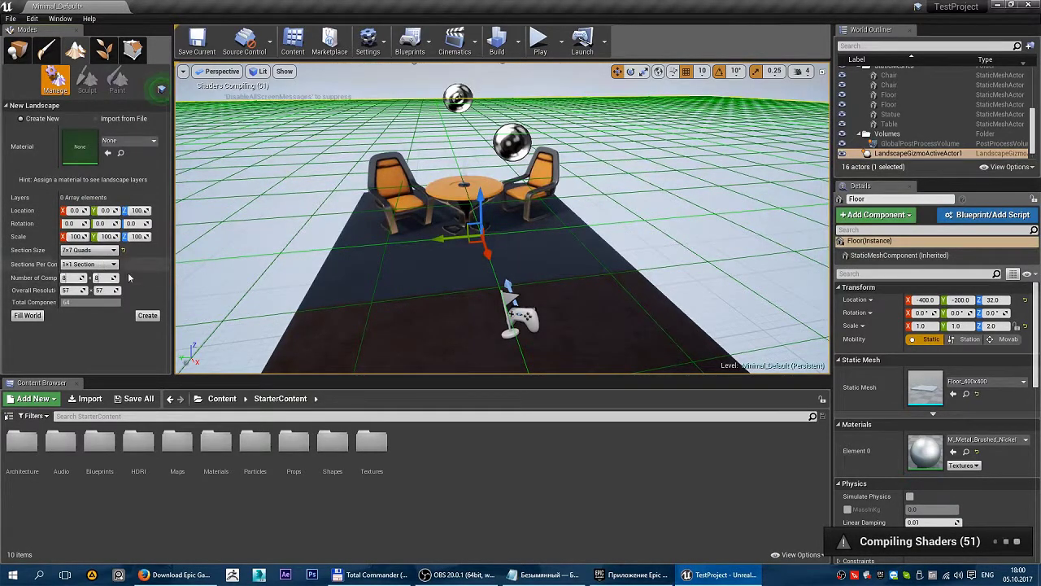
click(147, 315)
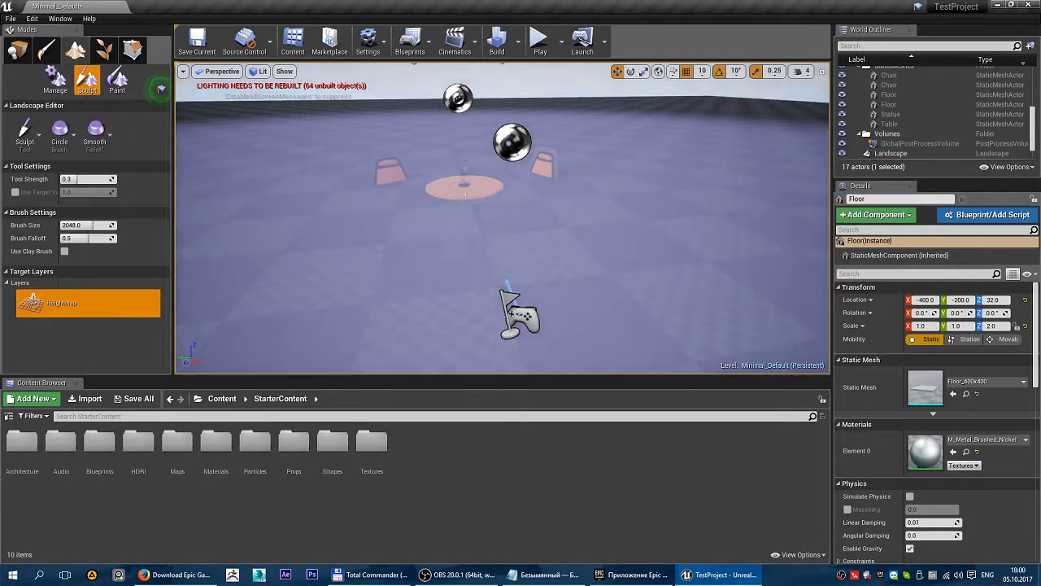
In Foliage mode, add SM_Rock from the Props folder as a foliage type with Density 10
scroll(518, 210, down, 5)
scroll(353, 198, up, 5)
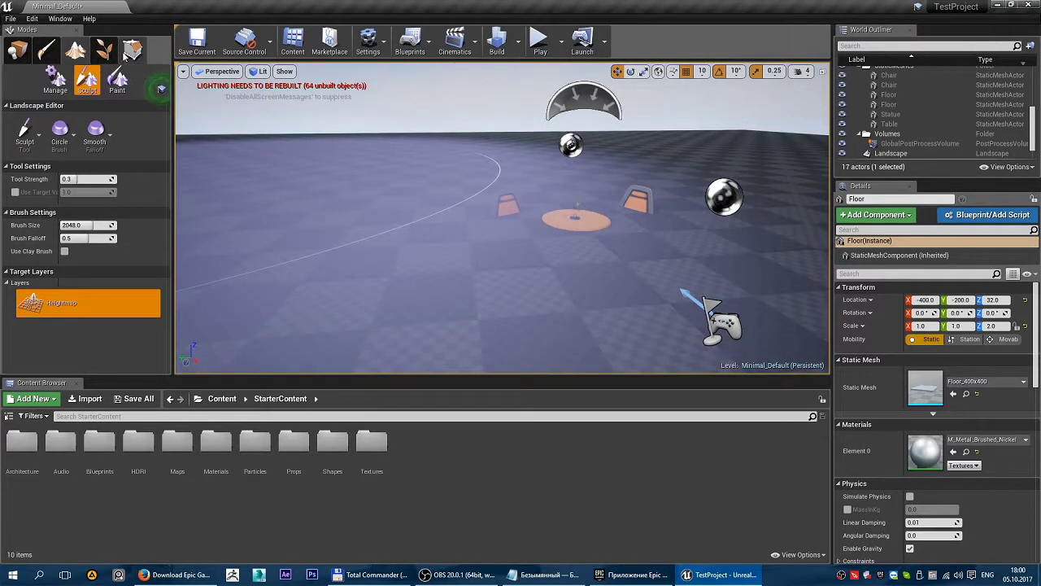
click(102, 52)
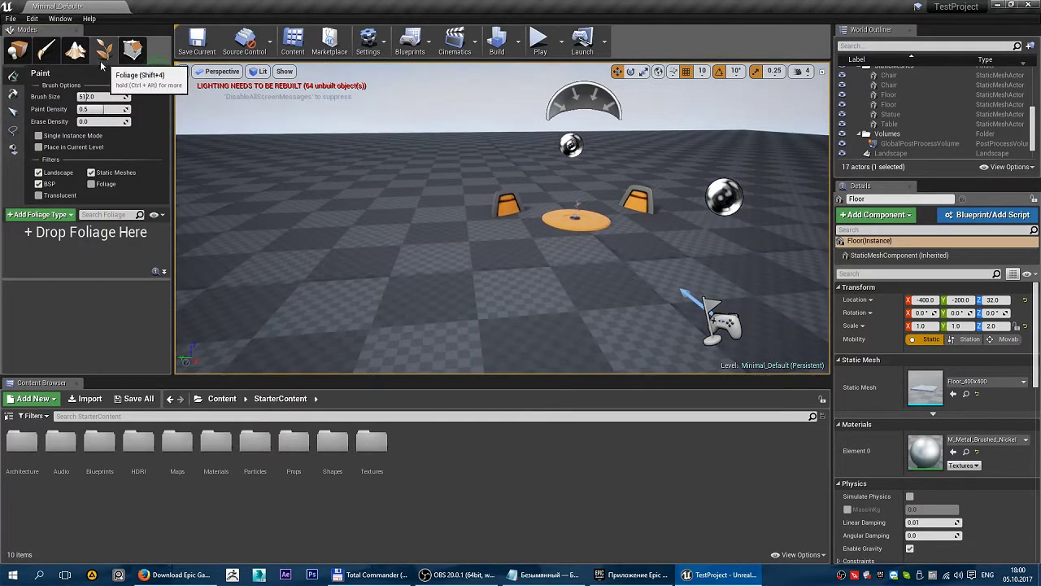
double_click(294, 442)
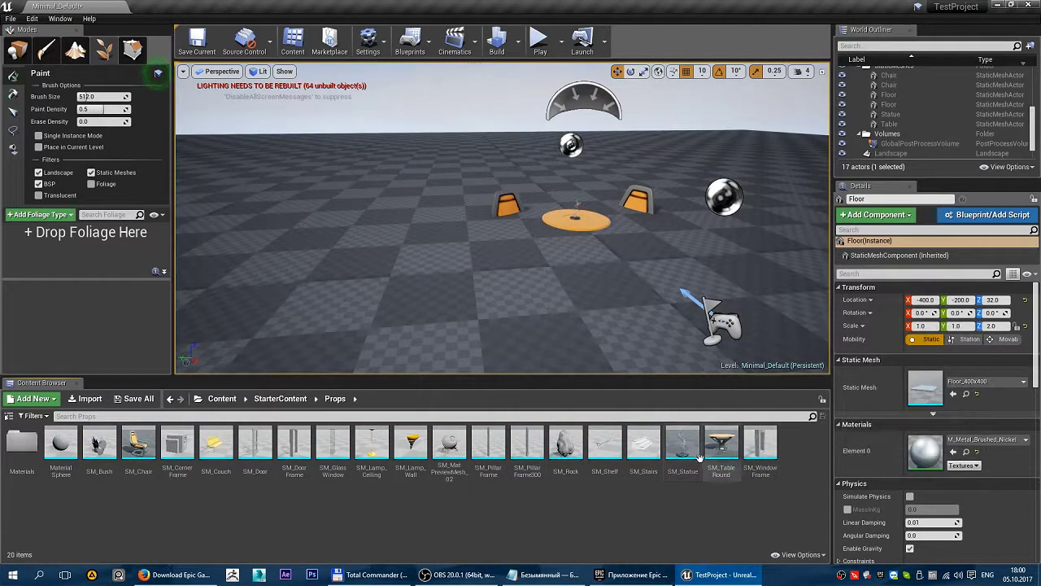
drag(565, 443, 65, 241)
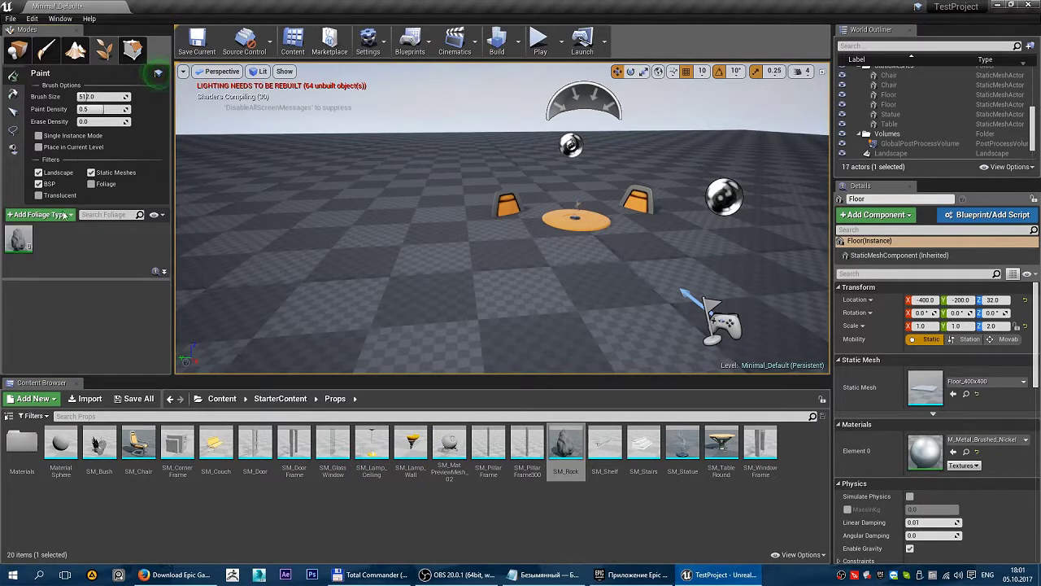
click(17, 238)
scroll(51, 318, down, 5)
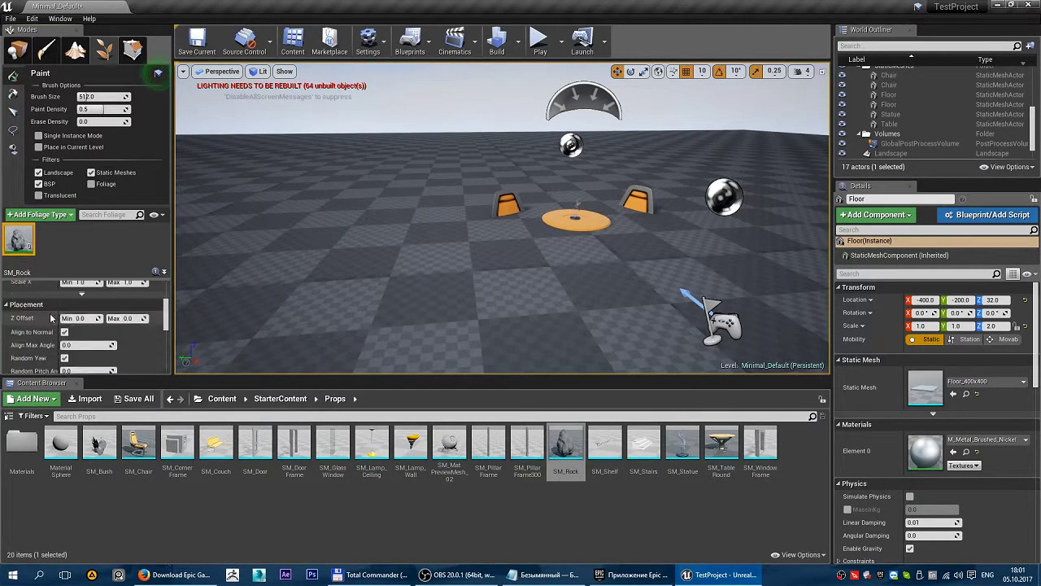
scroll(50, 318, up, 5)
click(90, 310)
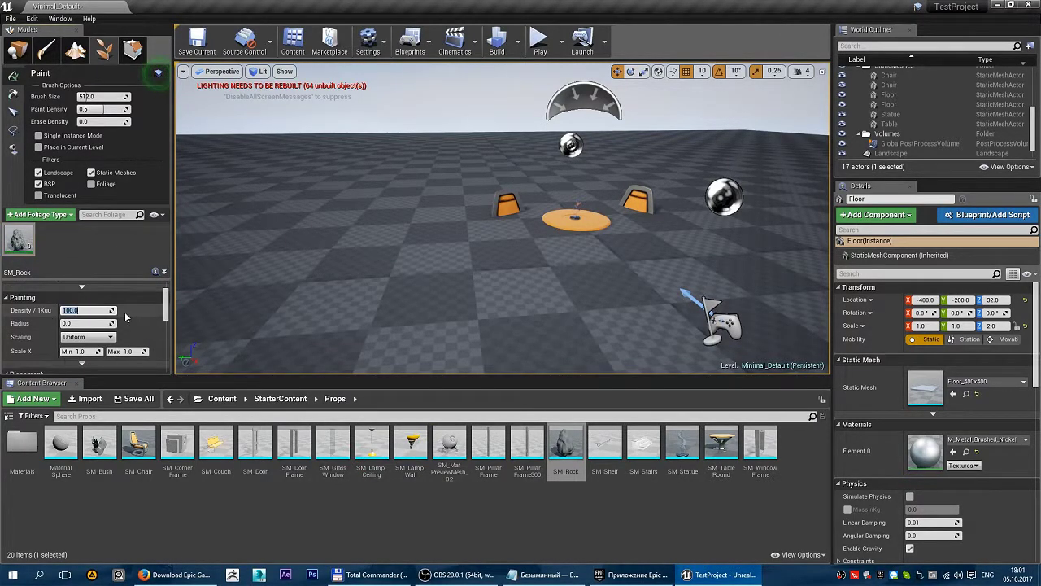
text(10)
key(Return)
Paint SM_Rock foliage onto the landscape and look over the painted rocks
drag(483, 251, 377, 242)
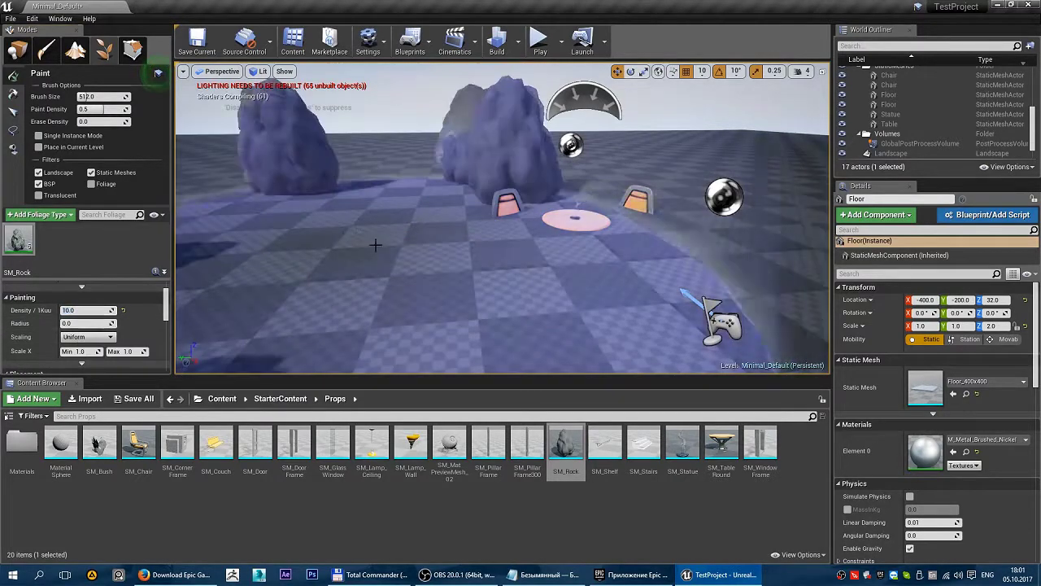
mouse_move(377, 241)
right_down()
mouse_move(304, 317)
mouse_move(810, 140)
mouse_move(345, 265)
right_up()
mouse_move(475, 155)
right_down()
mouse_move(488, 163)
mouse_move(548, 117)
right_up()
mouse_move(549, 239)
right_down()
mouse_move(471, 187)
mouse_move(488, 244)
mouse_move(167, 79)
right_up()
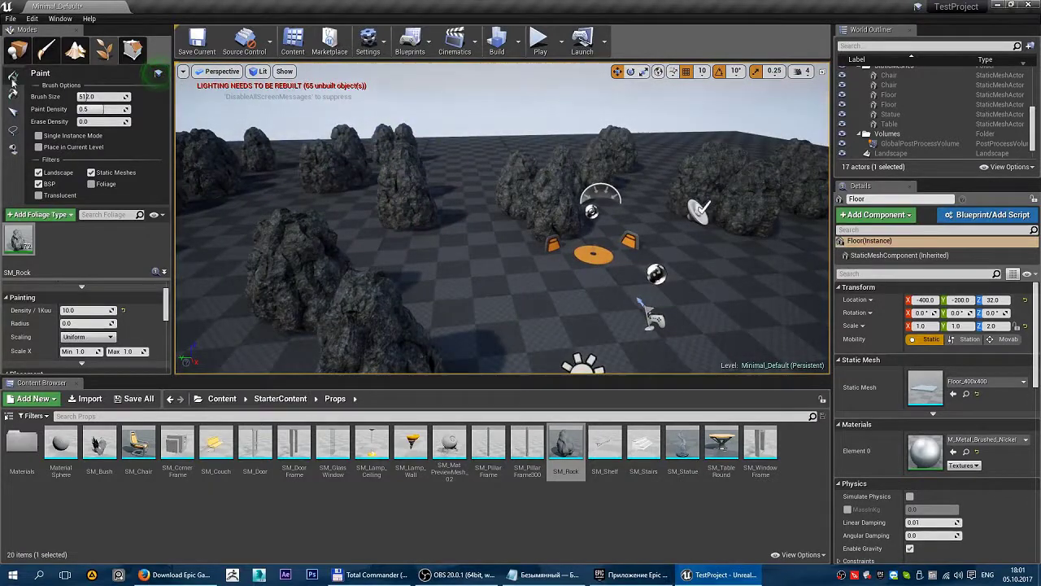
Back in Place mode, select the landscape and delete it along with its rocks
click(16, 50)
click(500, 144)
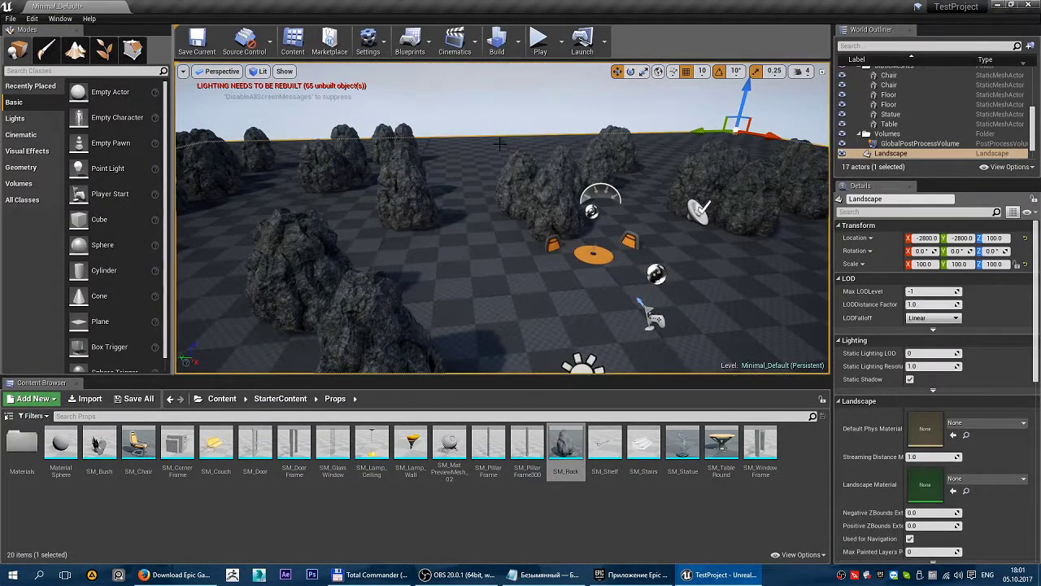
key(Delete)
Enter Geometry Editing mode and frame the near chair and floor slab in the view
click(103, 51)
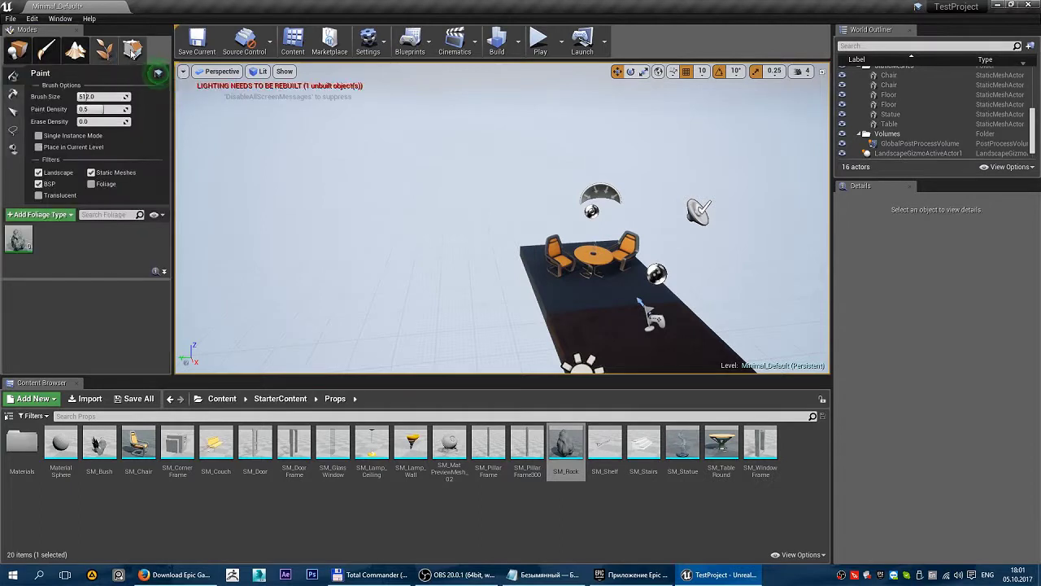
click(132, 51)
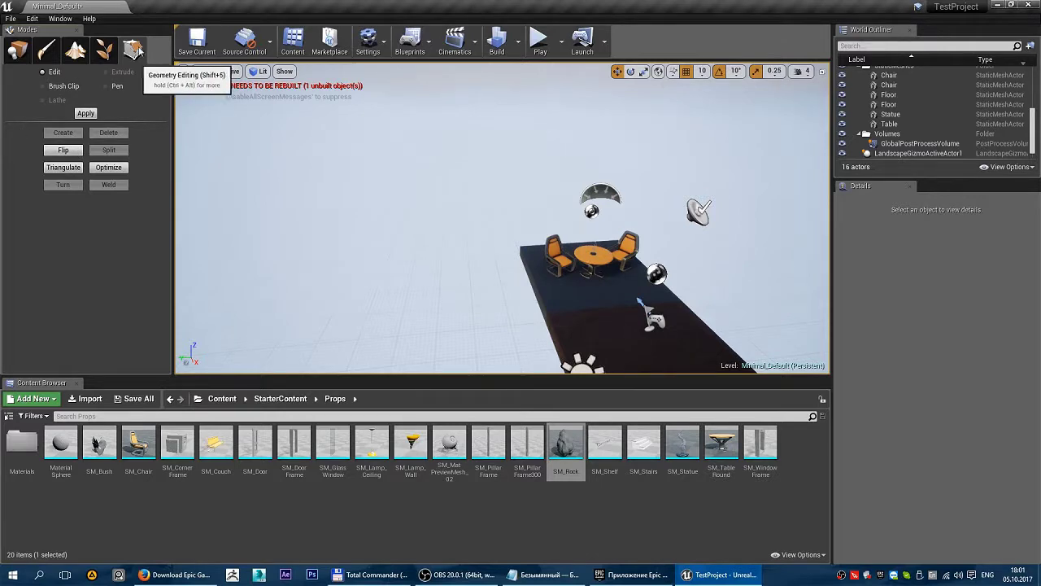
right_drag(488, 244, 504, 220)
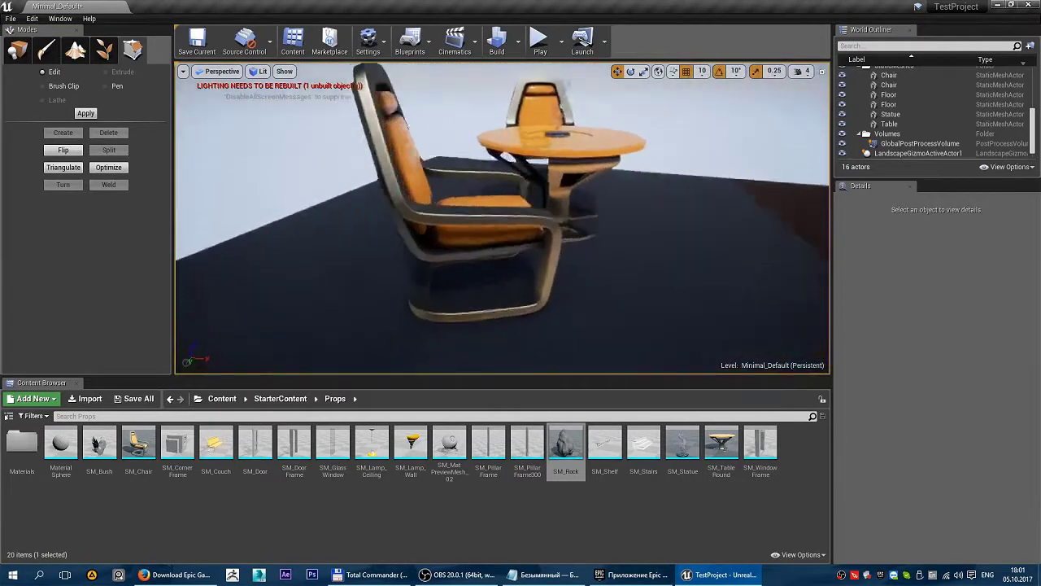
click(323, 198)
key(f)
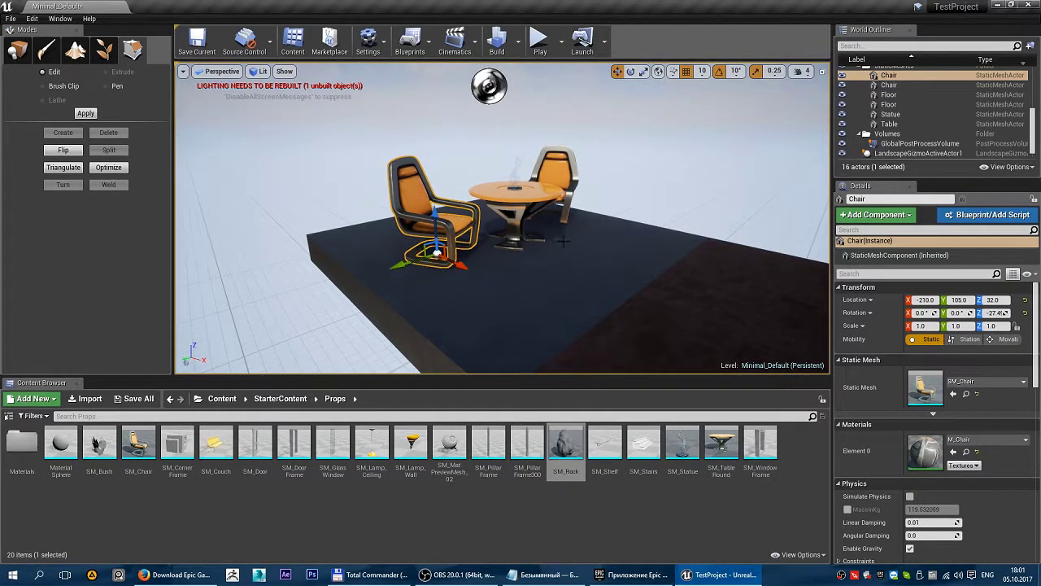
right_drag(563, 240, 570, 227)
click(569, 268)
right_drag(570, 268, 586, 244)
Drag a Box Brush from the Geometry category into the scene and frame it
click(16, 50)
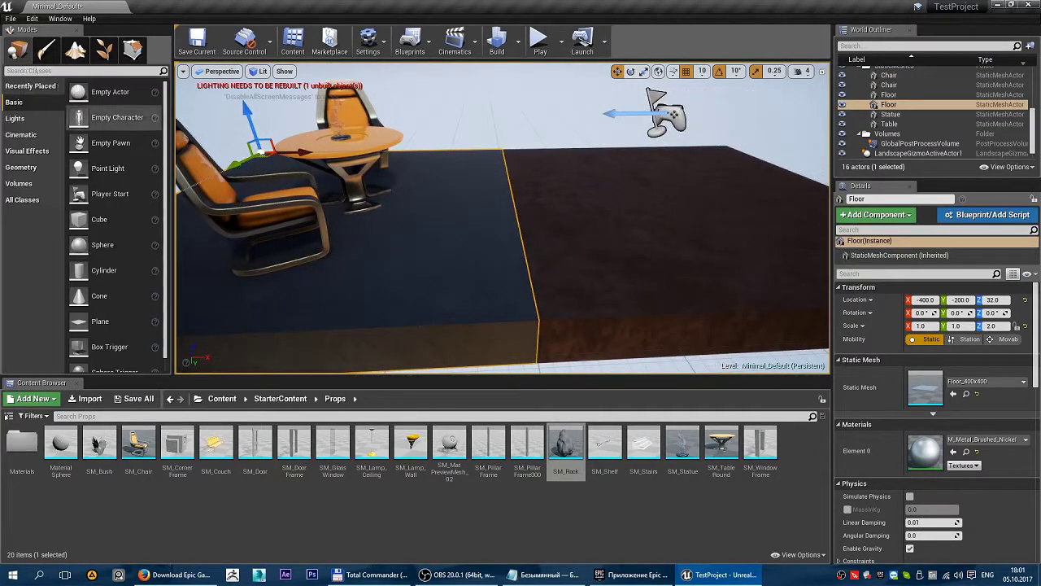
click(37, 169)
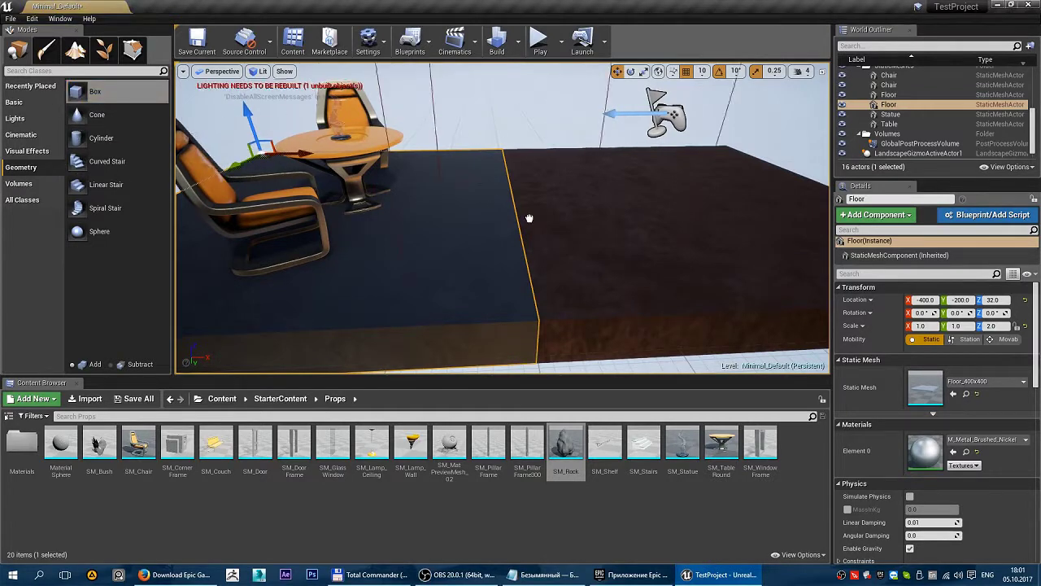
drag(89, 91, 529, 218)
key(f)
alt+drag(468, 193, 431, 224)
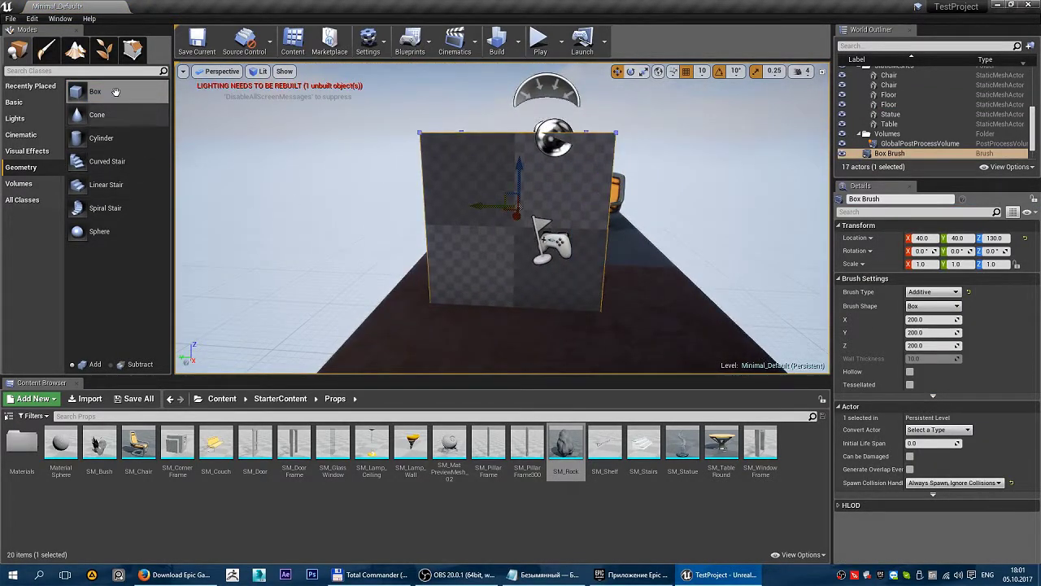
In Geometry Editing, select the box brush's top corner vertex and lower it into a slope
click(75, 54)
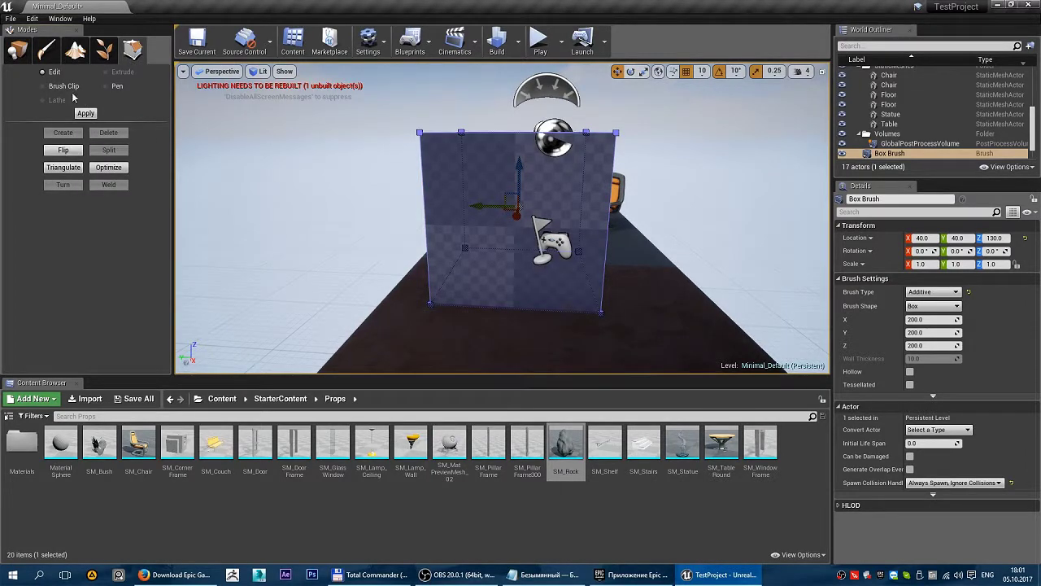
click(616, 132)
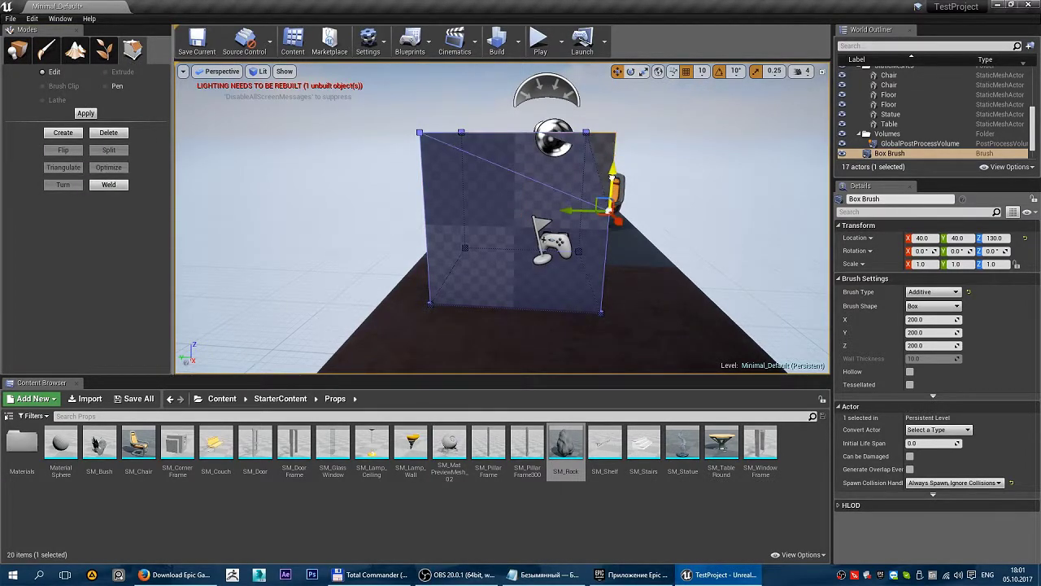
alt+drag(612, 175, 700, 188)
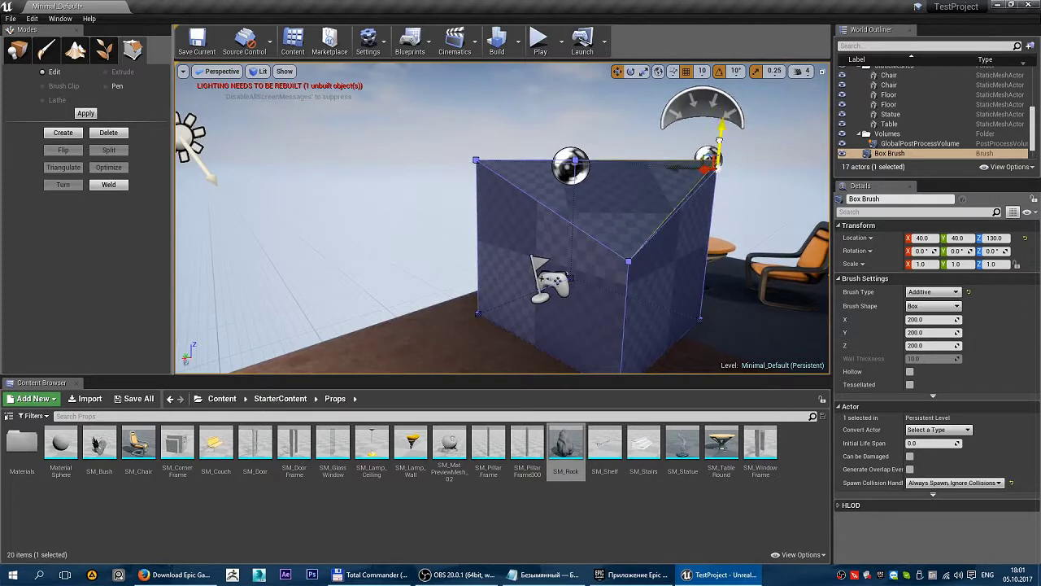
drag(719, 130, 712, 203)
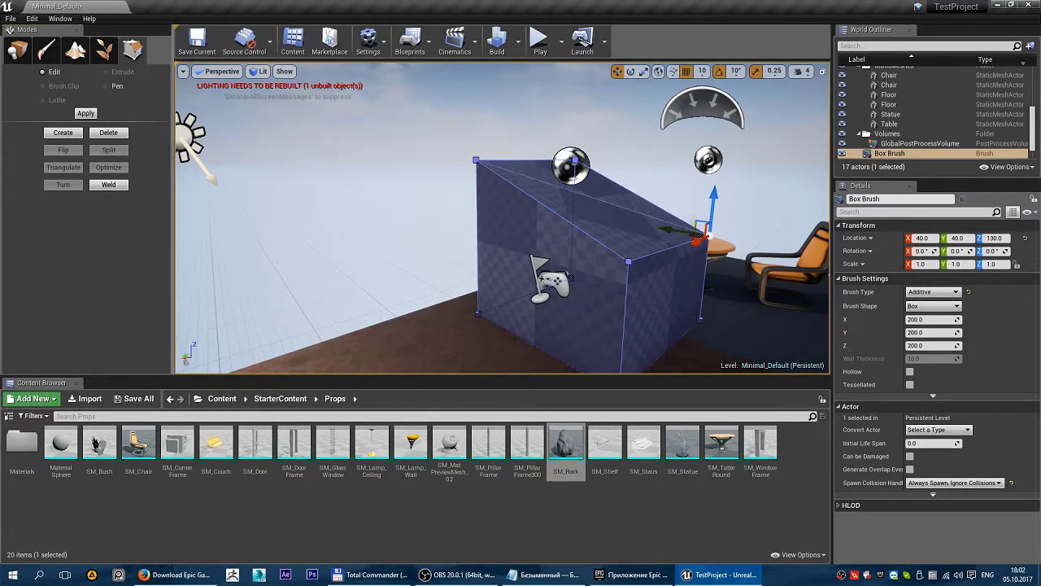
drag(634, 258, 216, 178)
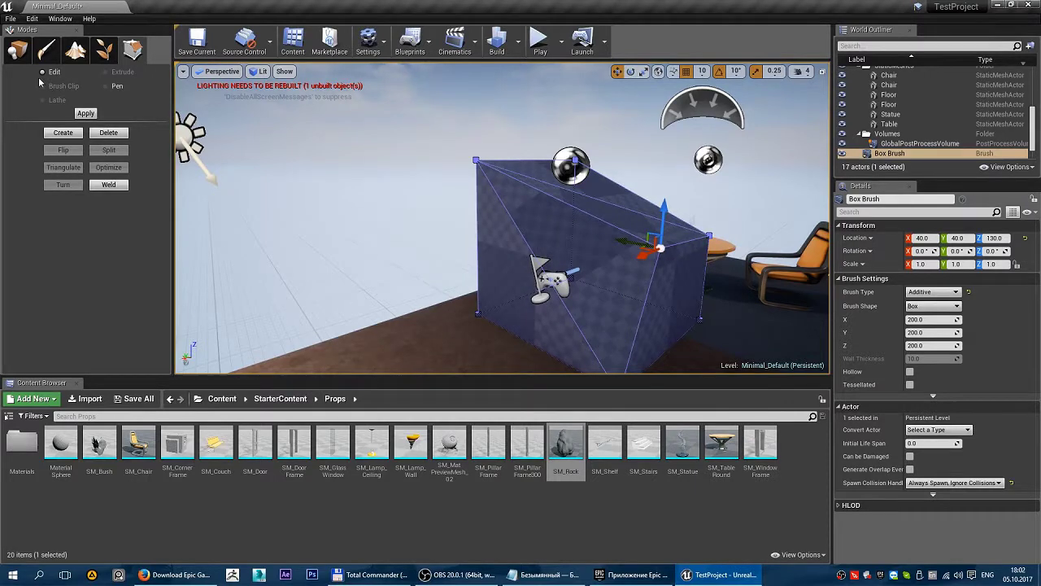
Drag the box brush higher in the level, then undo the move with Ctrl+Z
click(17, 50)
alt+drag(521, 244, 716, 248)
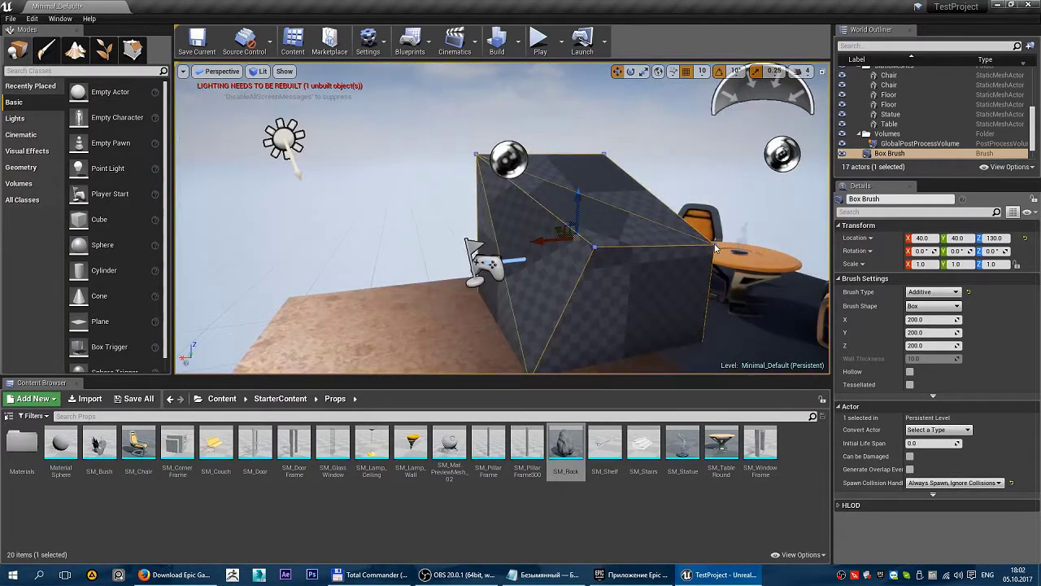
click(572, 186)
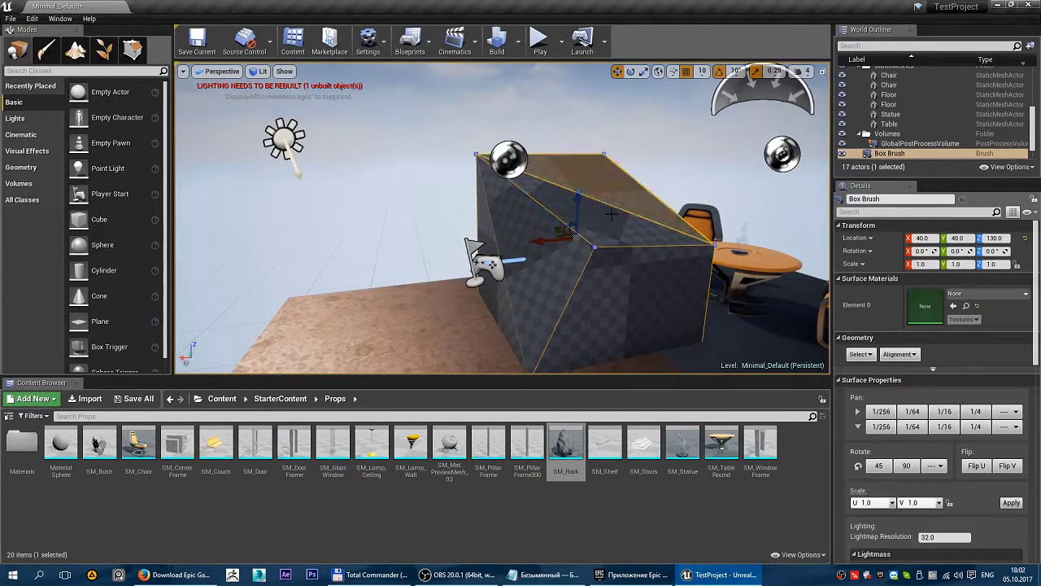
mouse_move(573, 186)
mouse_down()
mouse_move(584, 202)
mouse_move(443, 243)
mouse_up()
key(ctrl+z)
key(Escape)
Select Box Brush in the World Outliner and delete it, leaving chairs, table and floor
click(443, 243)
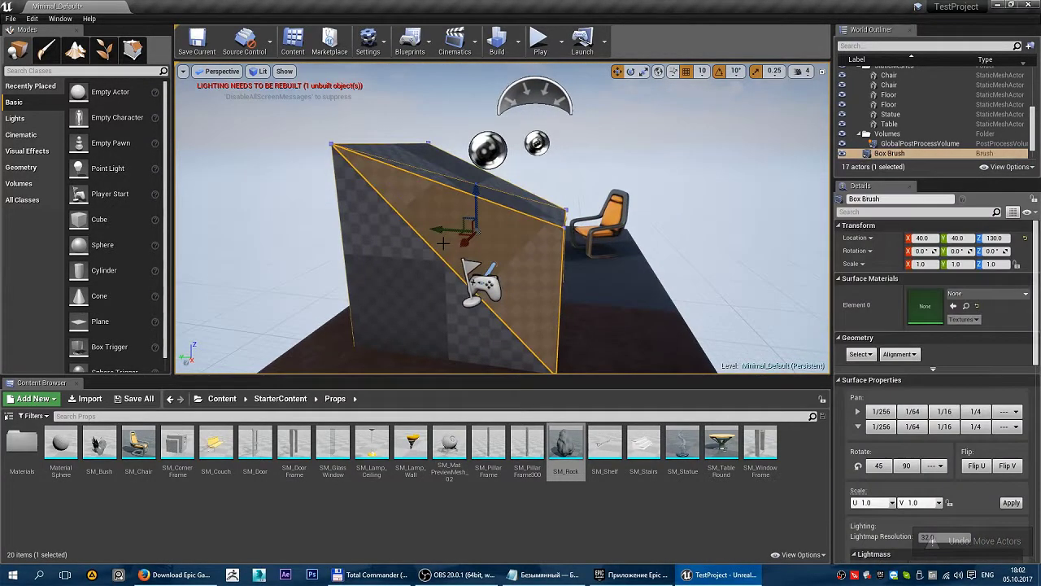
click(889, 153)
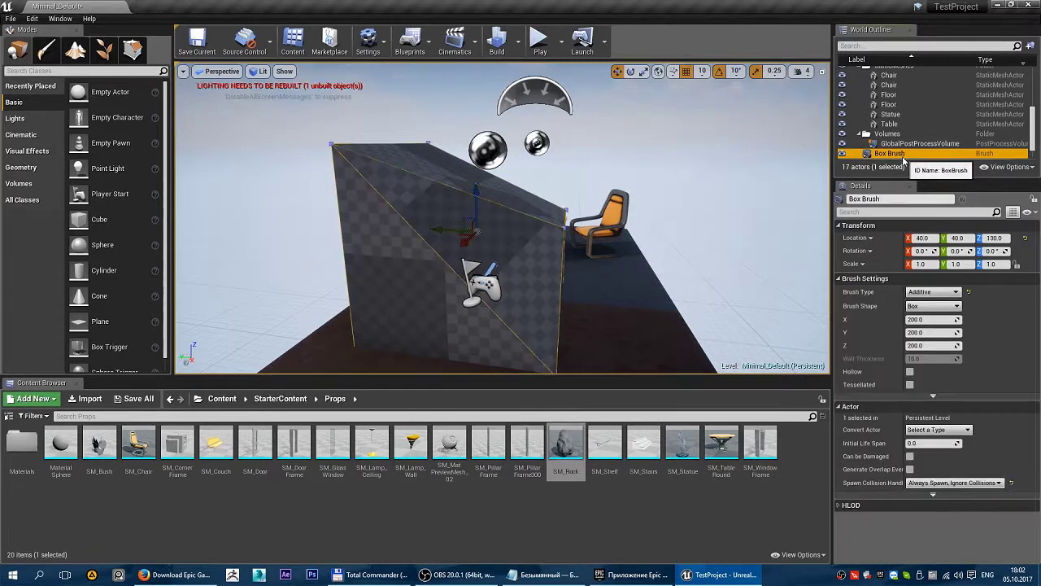
key(Delete)
alt+drag(600, 209, 521, 213)
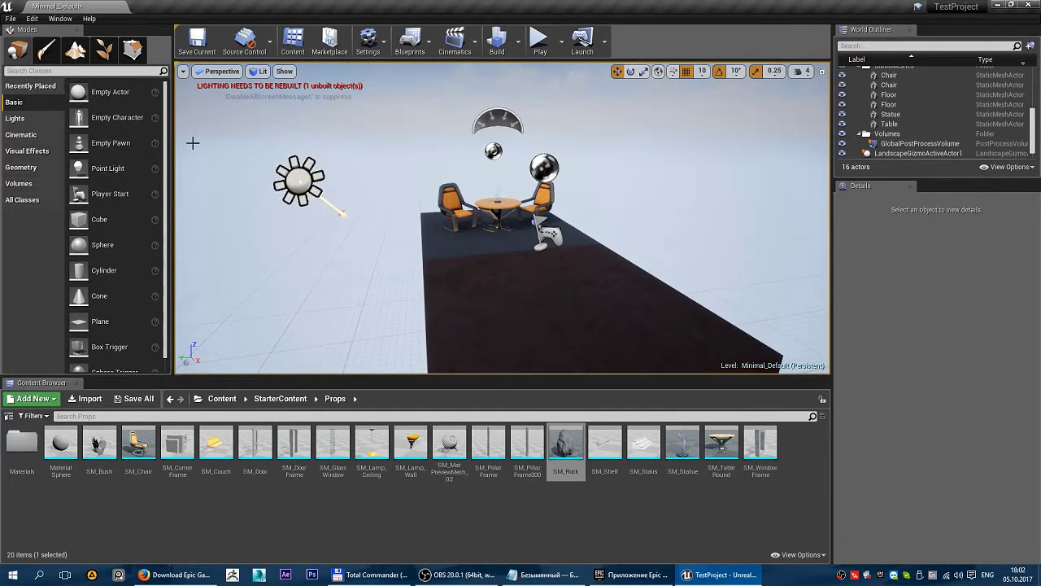
Browse the Lights, Cinematic, Visual Effects, Geometry and Volumes categories in Place mode
click(33, 118)
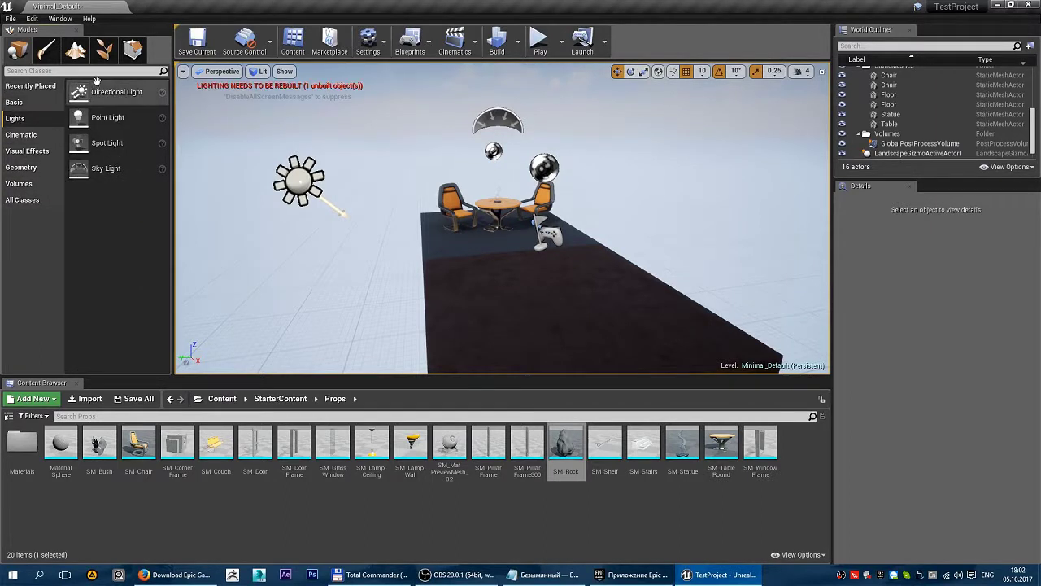
click(21, 135)
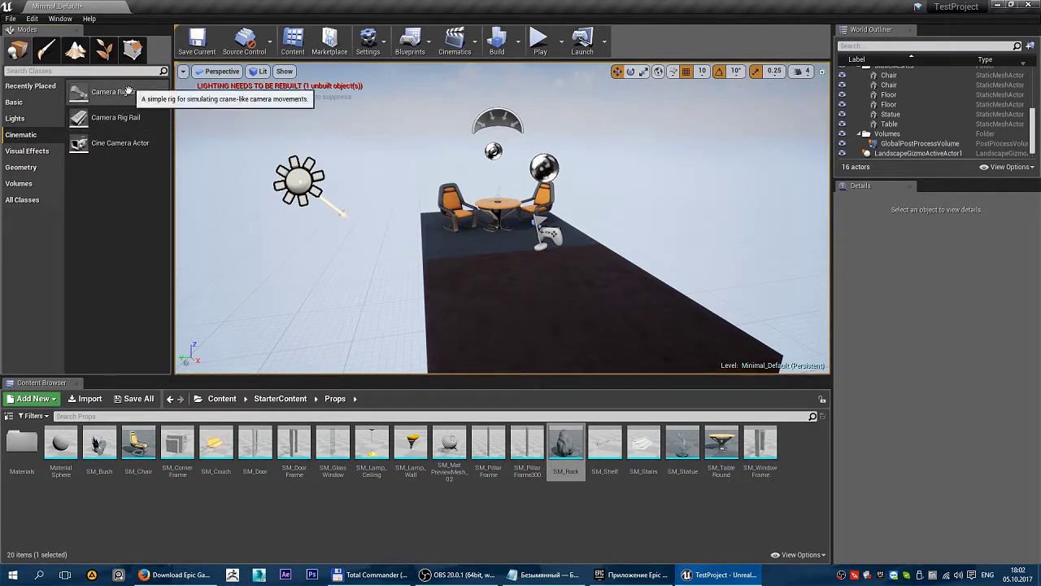
click(25, 151)
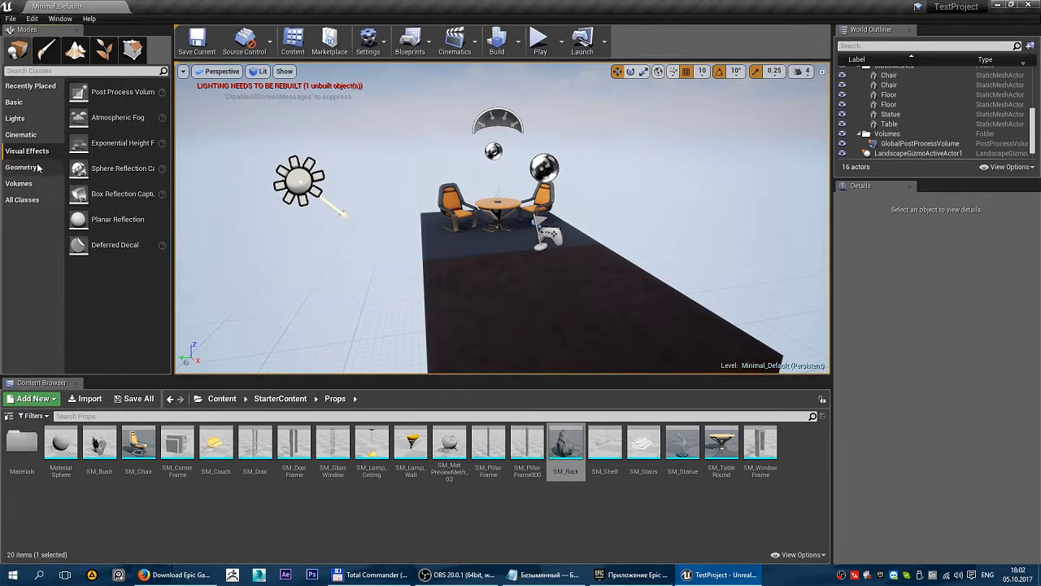
click(29, 169)
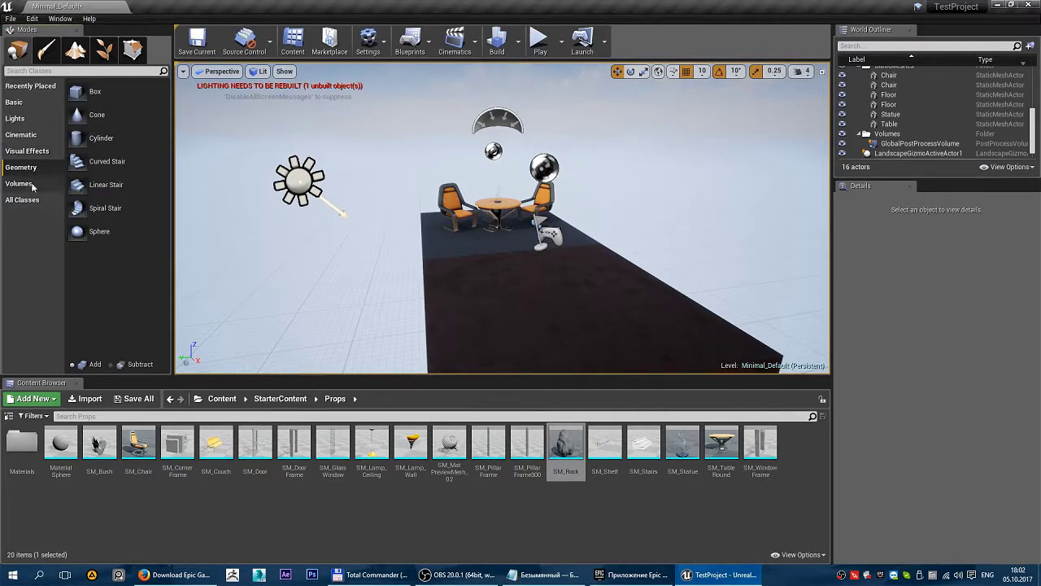
click(23, 184)
Scroll through the Volumes list, then show All Classes and scroll its list
scroll(117, 305, down, 5)
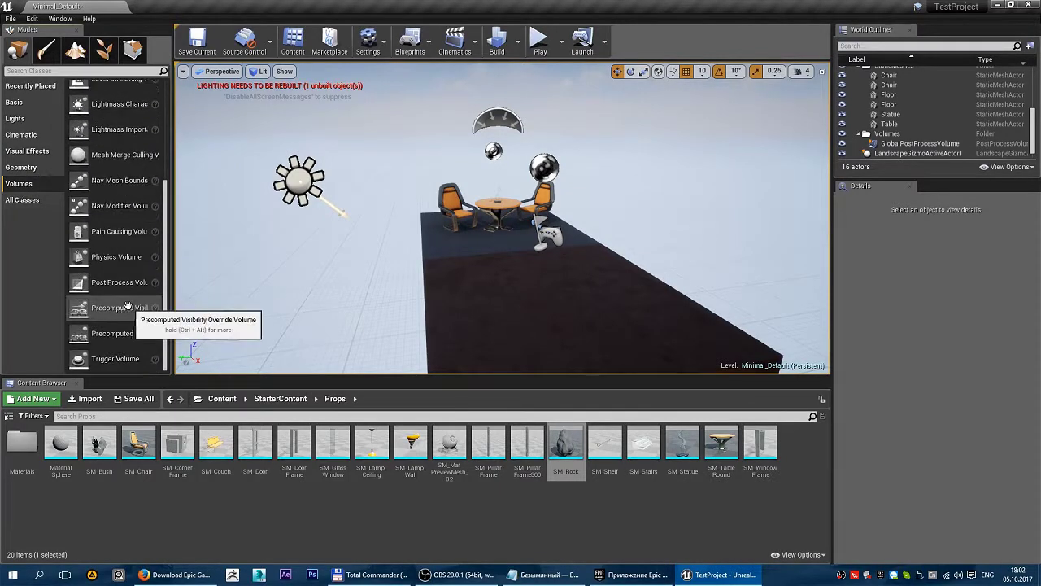
scroll(129, 311, up, 3)
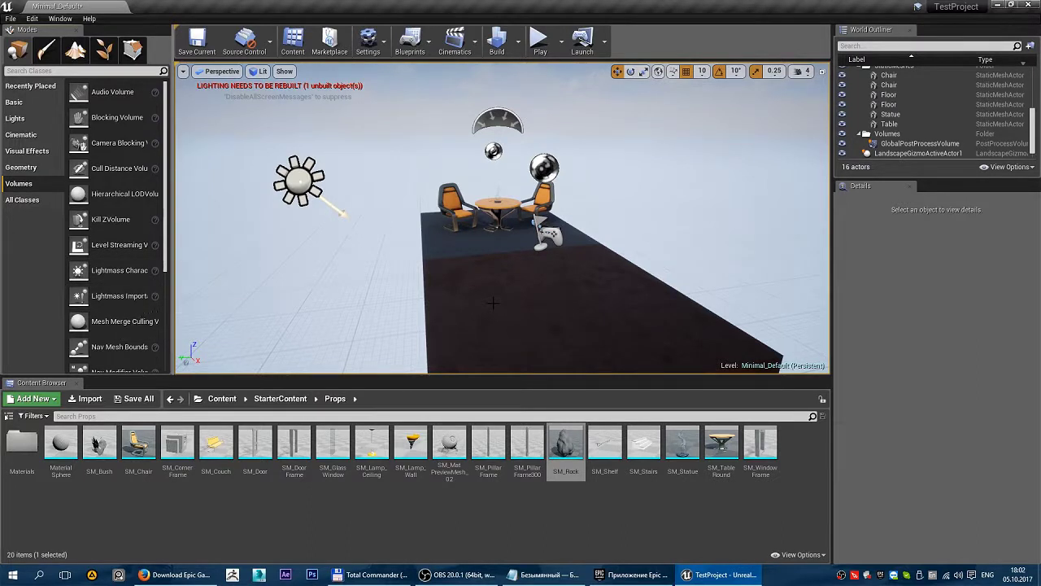
scroll(121, 302, down, 2)
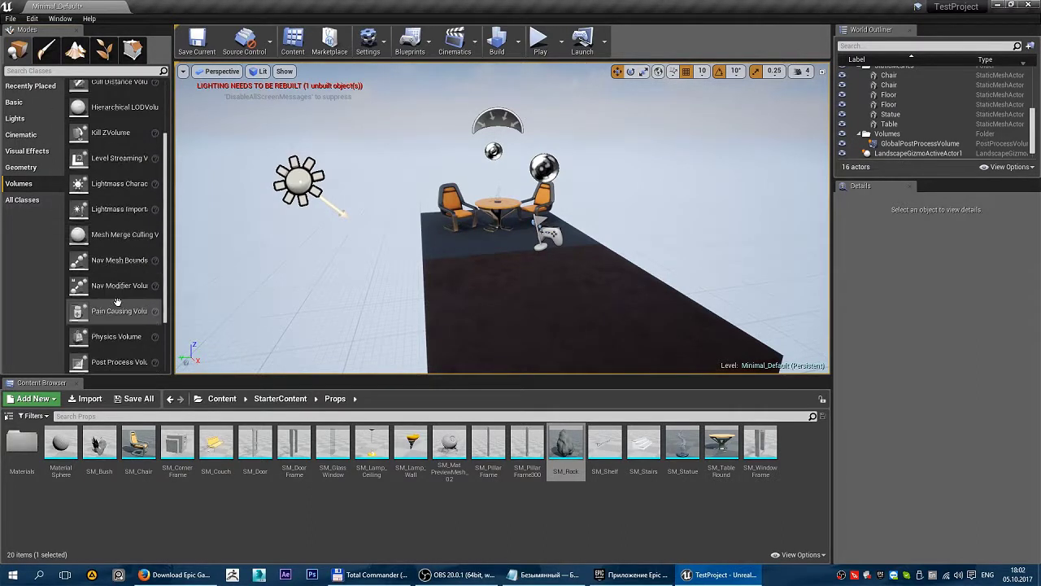
scroll(121, 302, down, 2)
scroll(121, 303, down, 2)
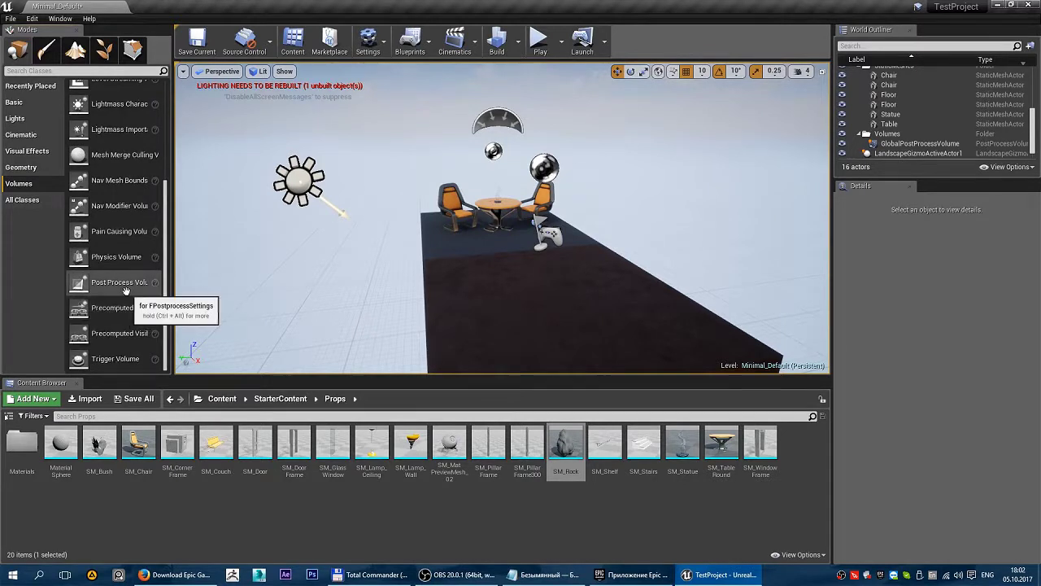
click(45, 201)
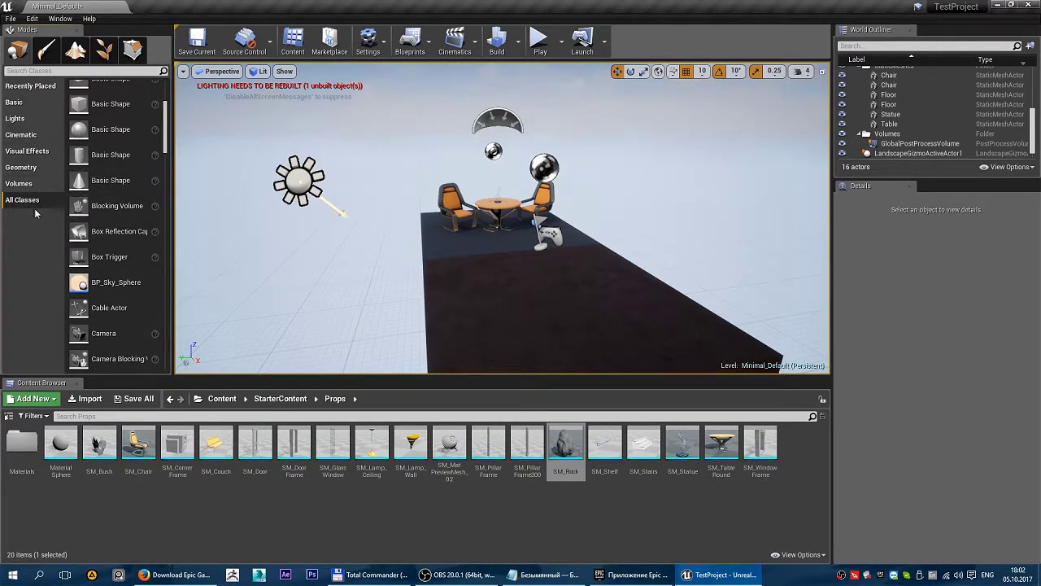
scroll(114, 228, down, 3)
scroll(114, 227, up, 10)
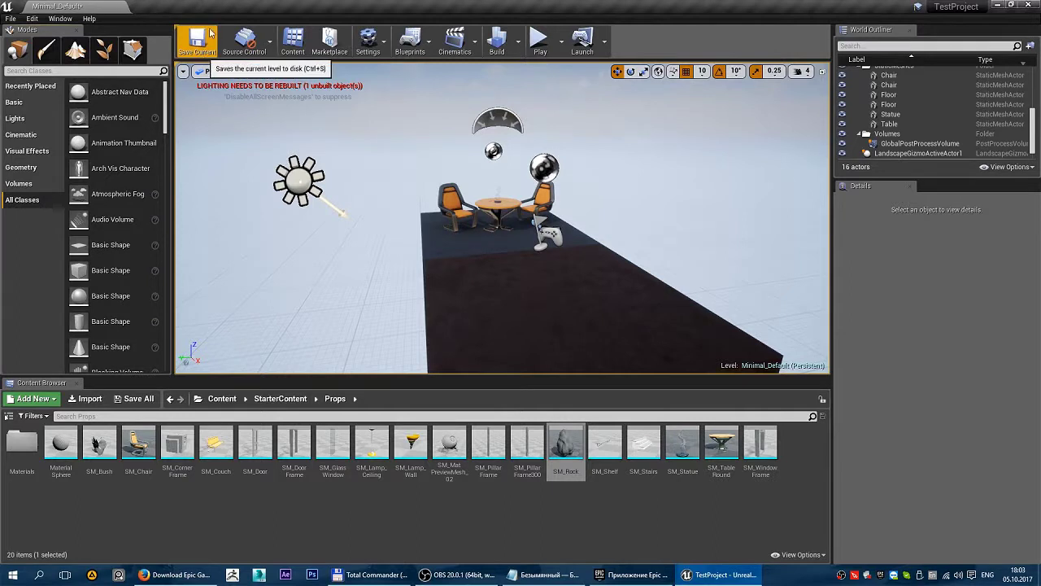
Open the File menu to look at it, then close it again
click(10, 18)
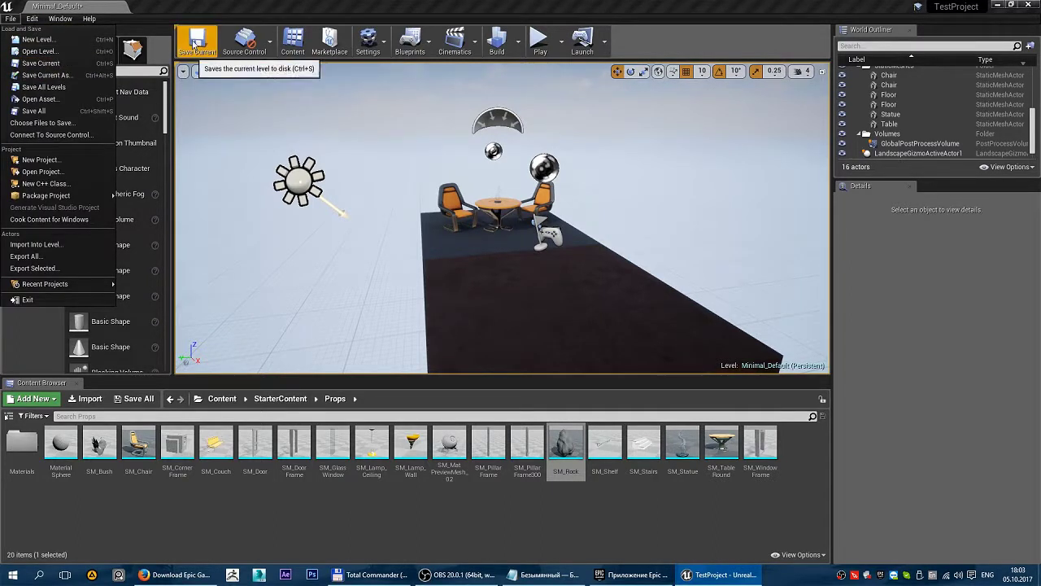
click(257, 40)
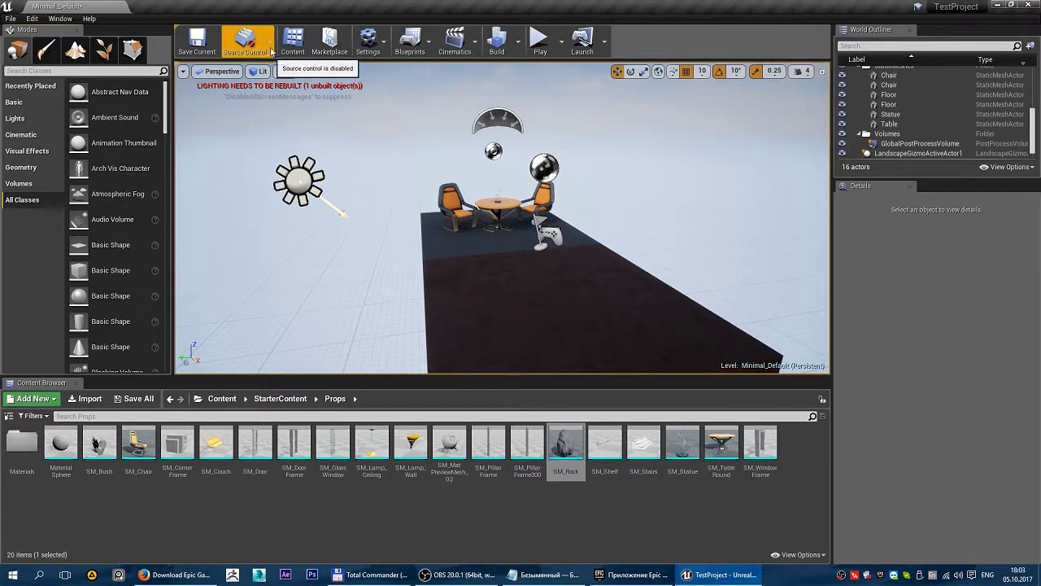
click(295, 50)
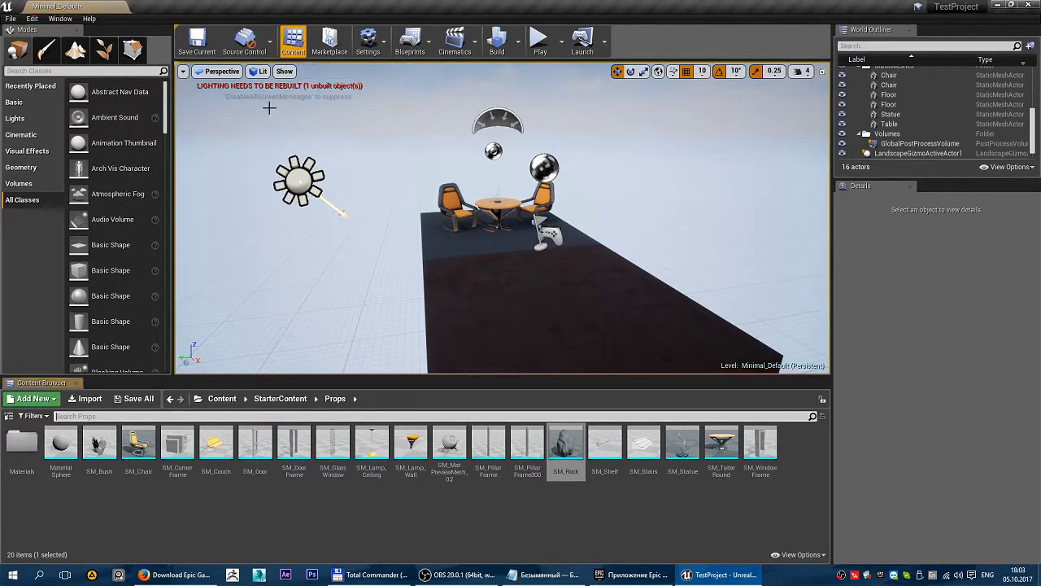
Close and reopen the Content Browser, then bring the Epic Games Launcher to the front
click(77, 383)
click(300, 46)
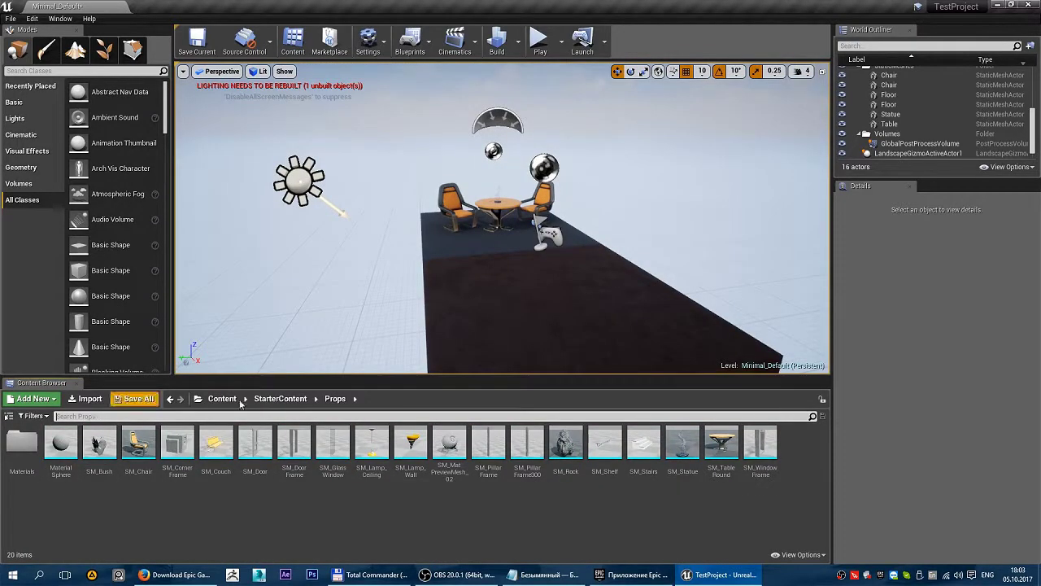
scroll(121, 329, down, 3)
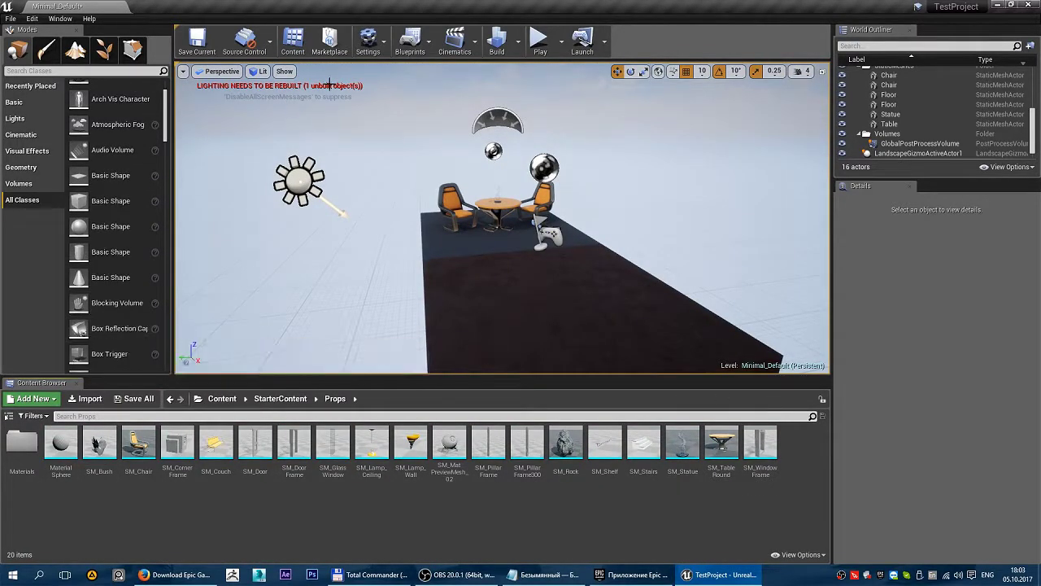
click(638, 574)
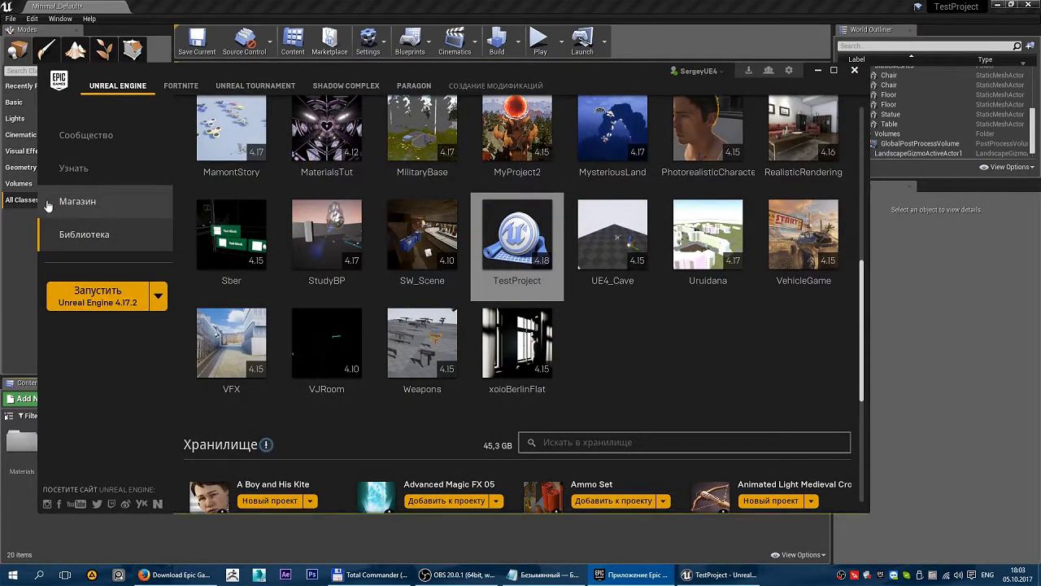
Minimise the Epic Games Launcher window
click(818, 69)
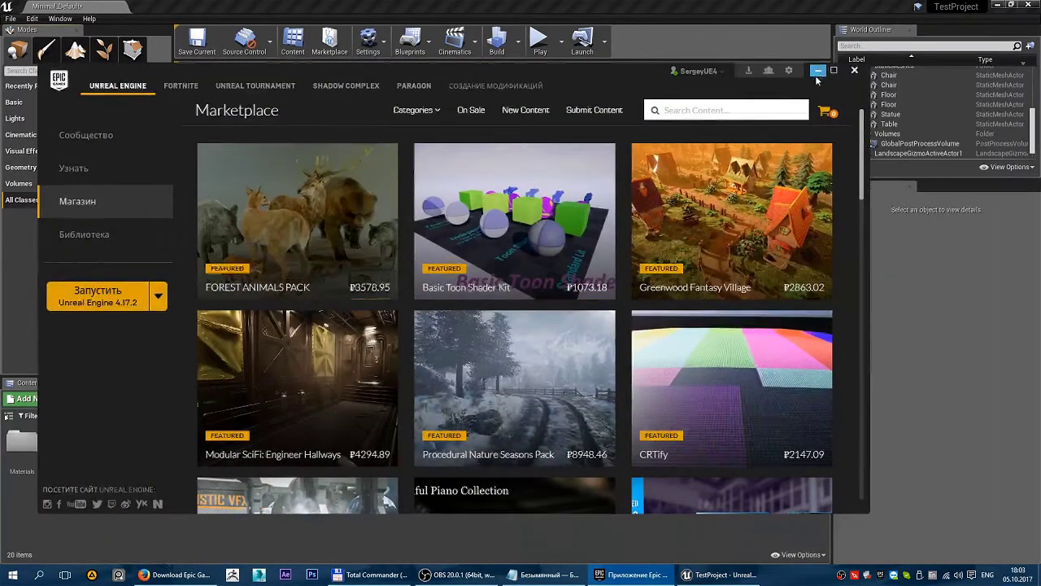
In Engine Scalability Settings, try Cinematic and Auto, then set all quality groups to Epic
click(818, 73)
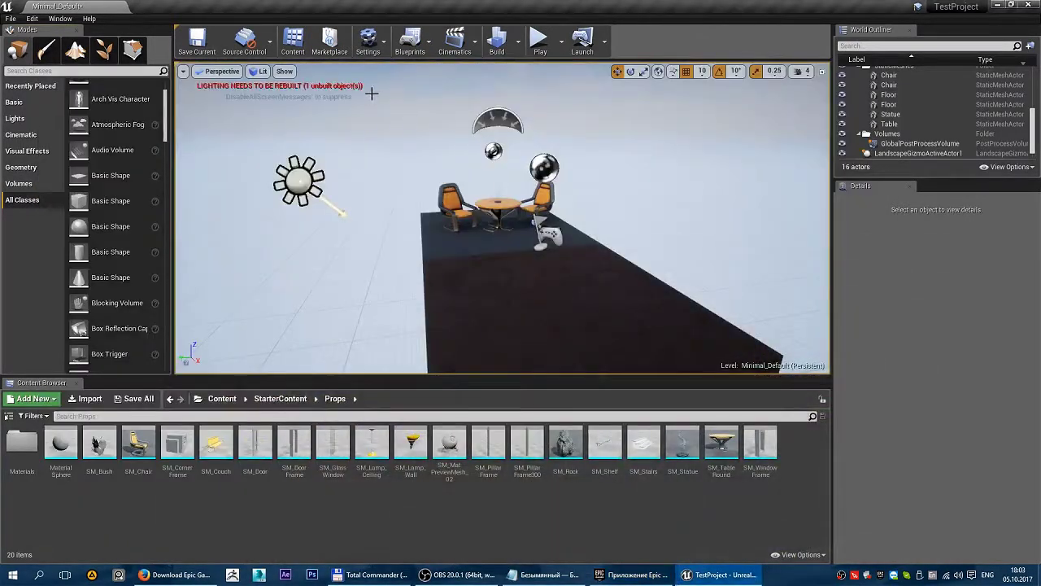
click(369, 41)
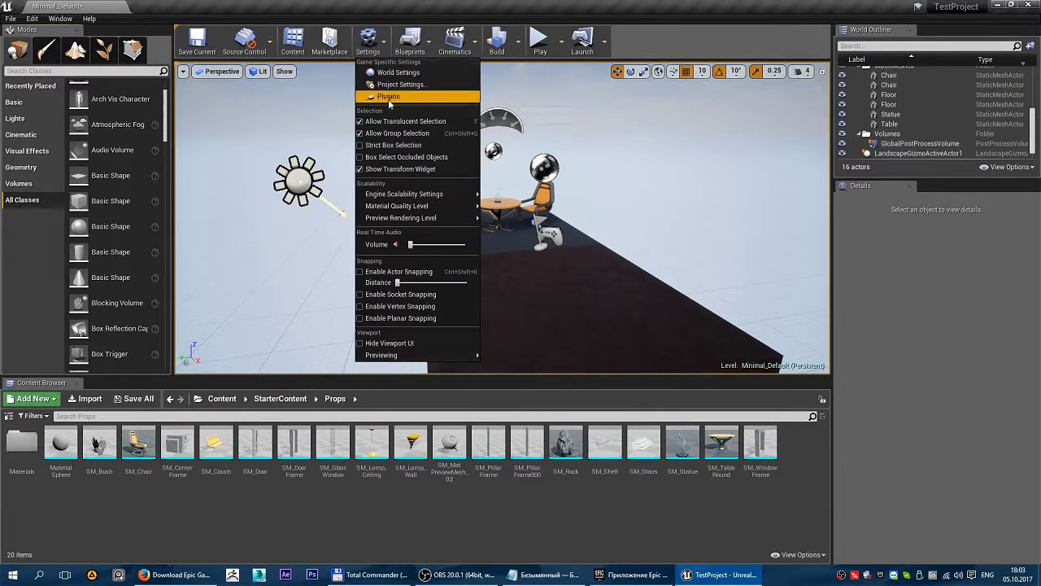
mouse_move(438, 196)
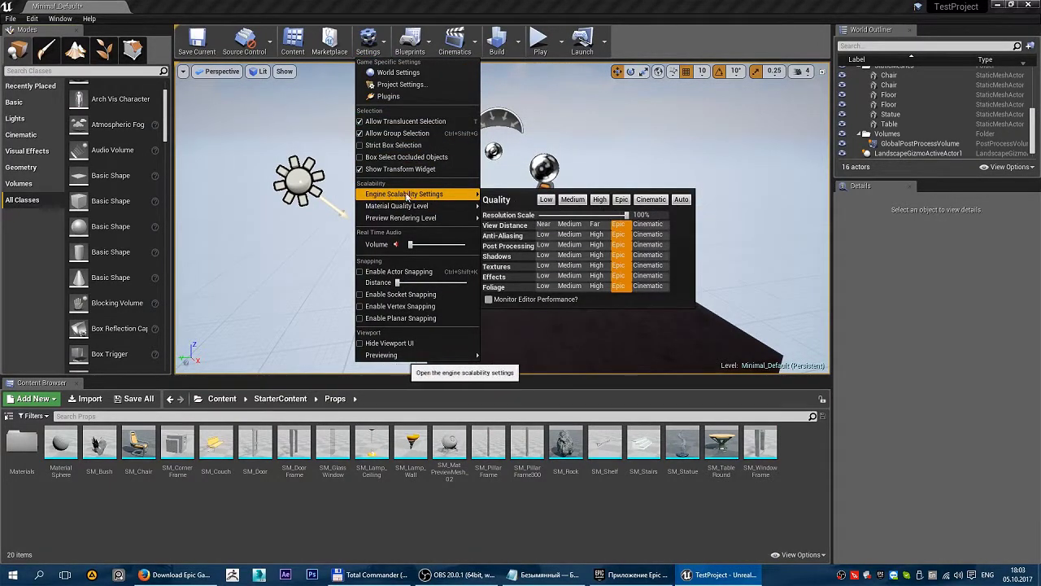
click(649, 234)
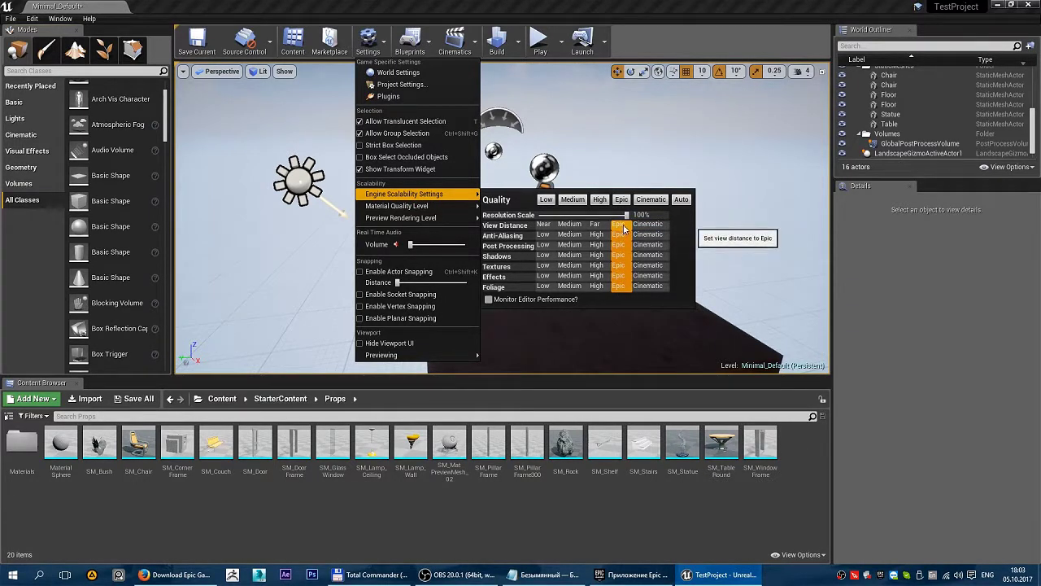
click(651, 199)
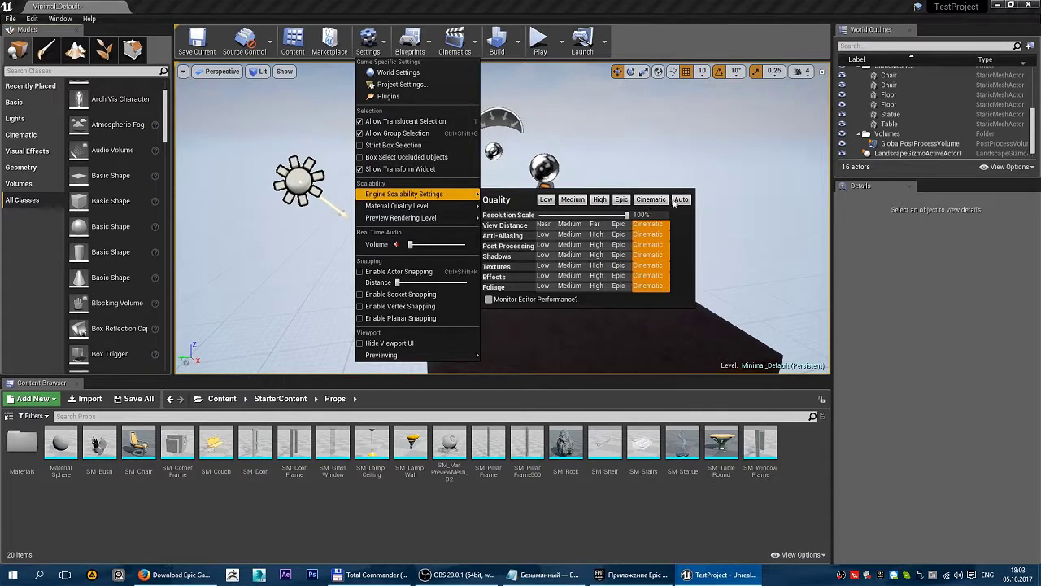
click(680, 199)
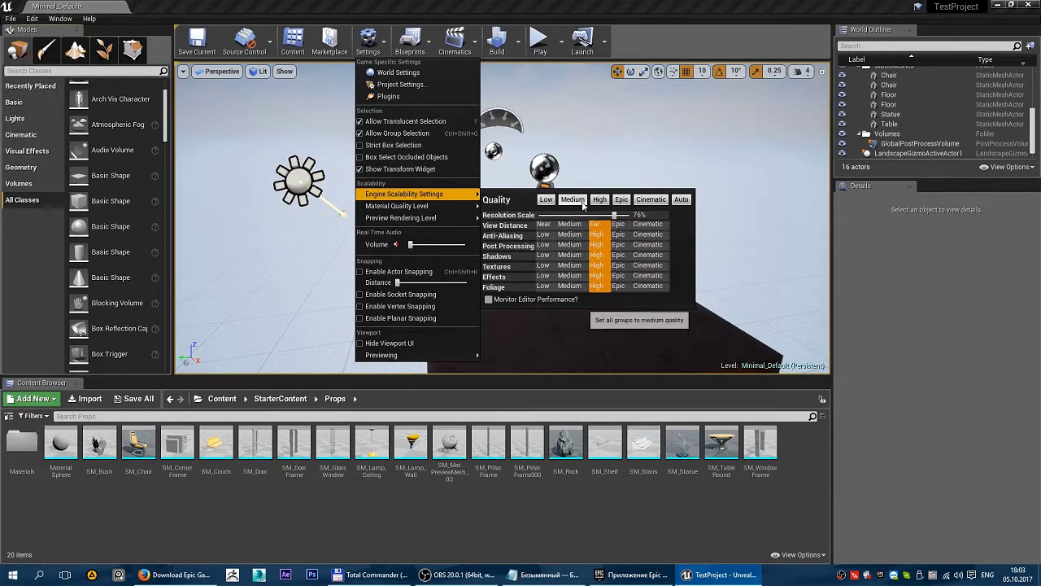
click(621, 200)
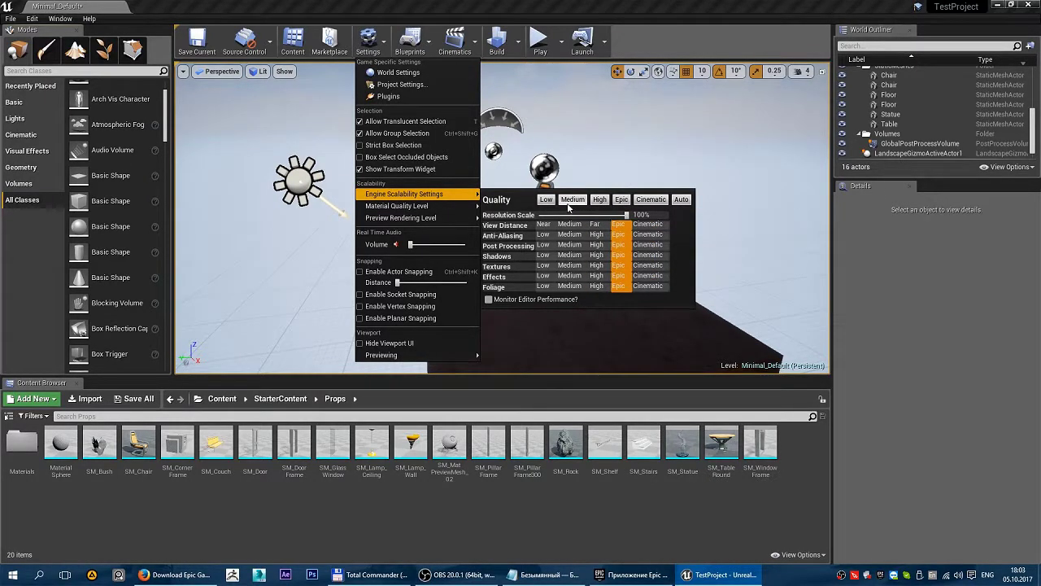
scroll(503, 244, up, 10)
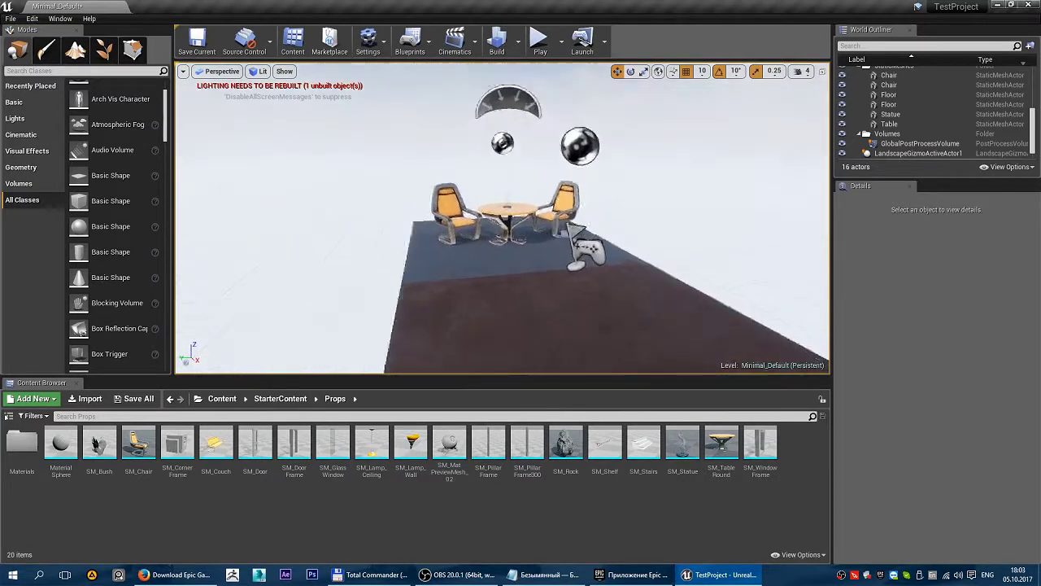
mouse_move(503, 244)
mouse_down()
mouse_move(520, 309)
mouse_move(537, 309)
mouse_up()
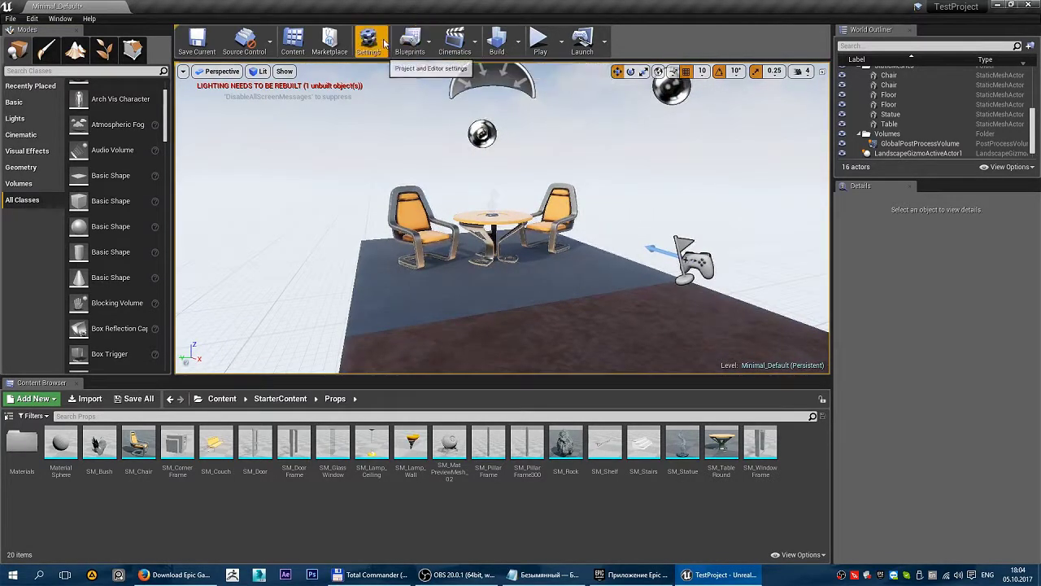
Reopen Engine Scalability, switch to High then back to Epic, and reframe the chairs
click(368, 39)
mouse_move(468, 196)
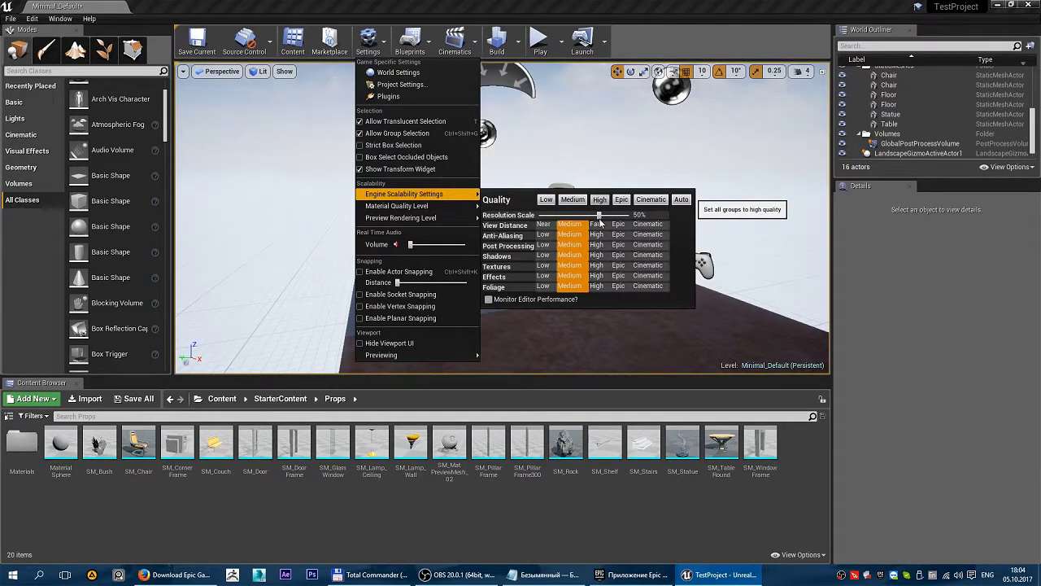
click(599, 199)
click(620, 199)
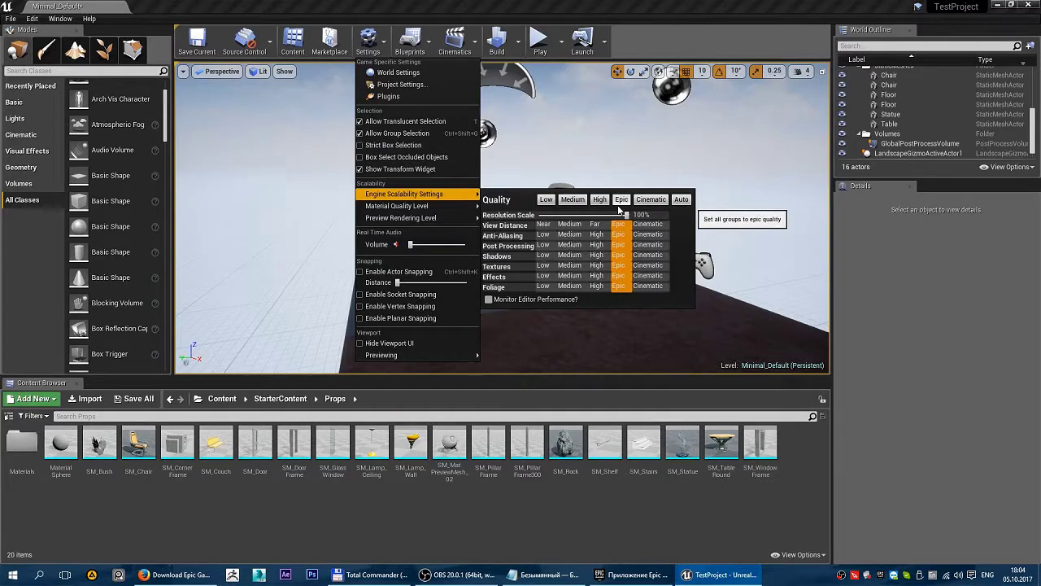
right_drag(733, 325, 732, 325)
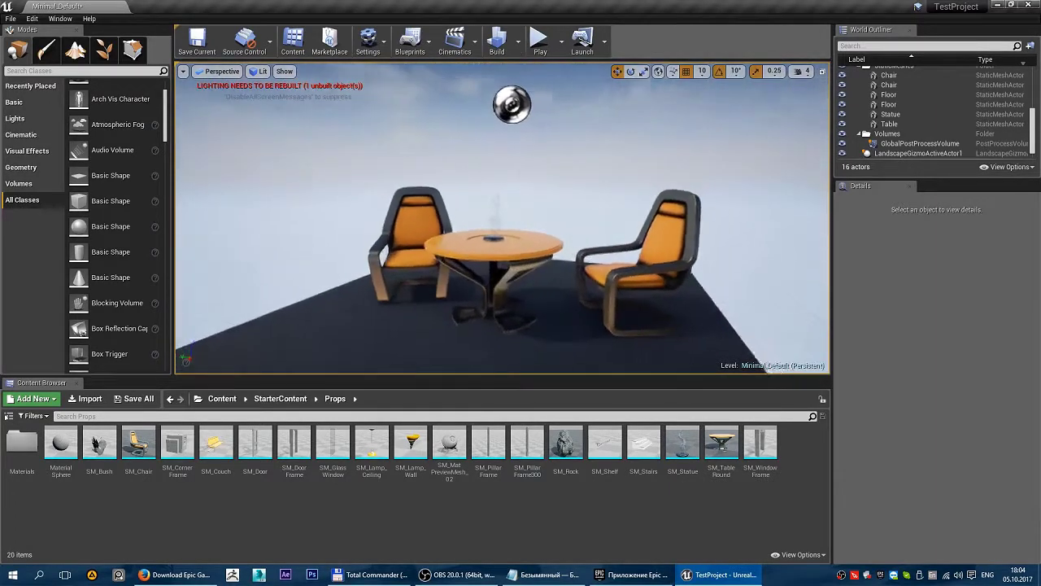
right_drag(583, 356, 582, 356)
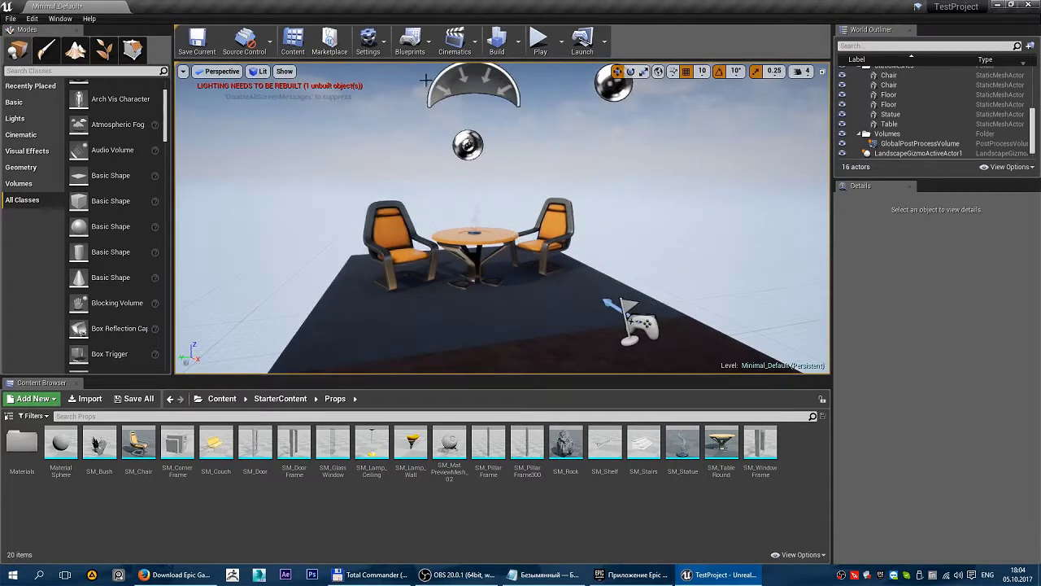
Browse the Settings and Blueprints menus, then open the Cinematics dropdown of sequence options
click(368, 39)
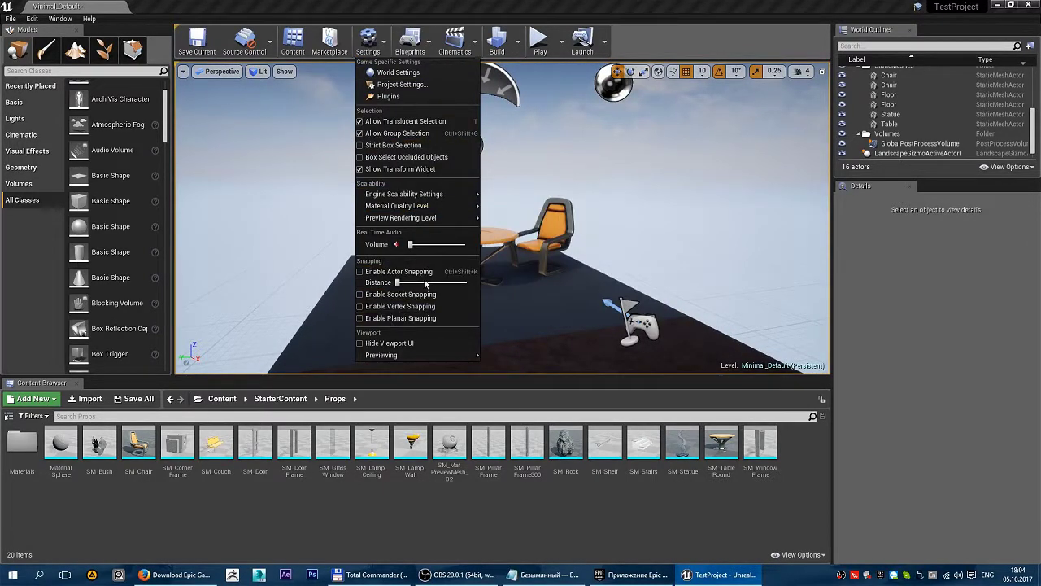
mouse_move(477, 220)
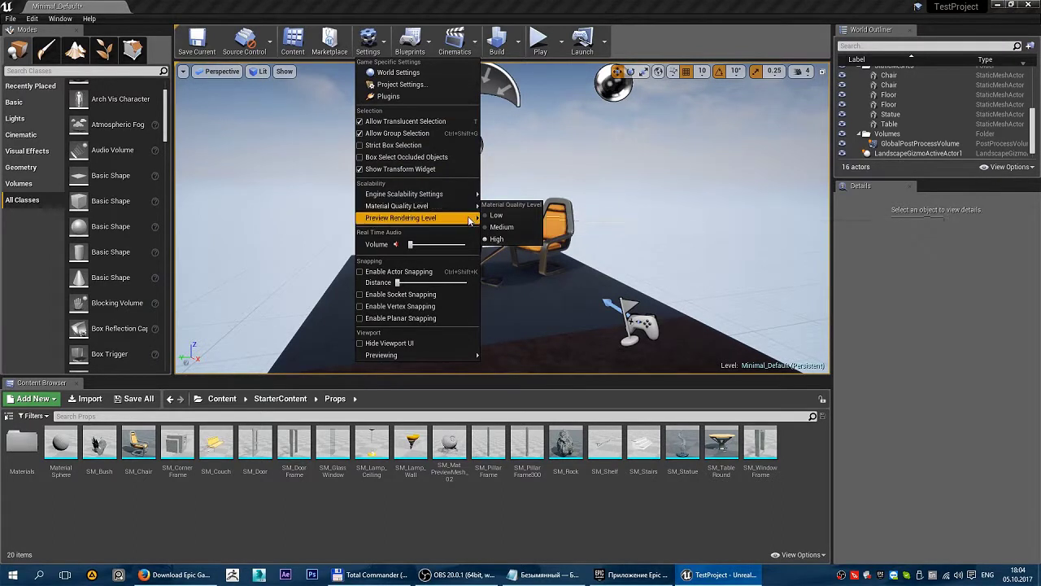
click(424, 51)
mouse_move(467, 109)
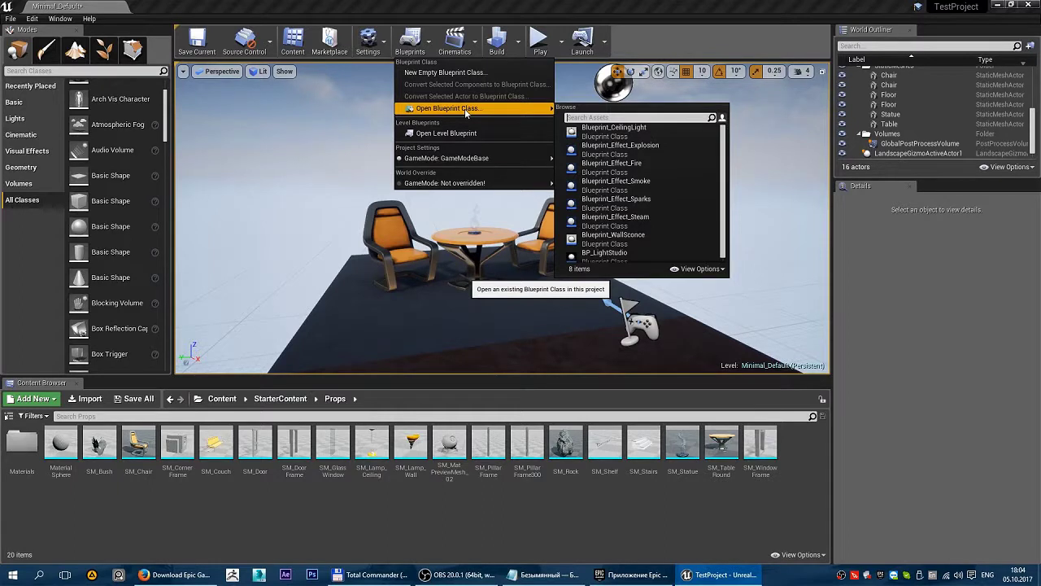
click(458, 42)
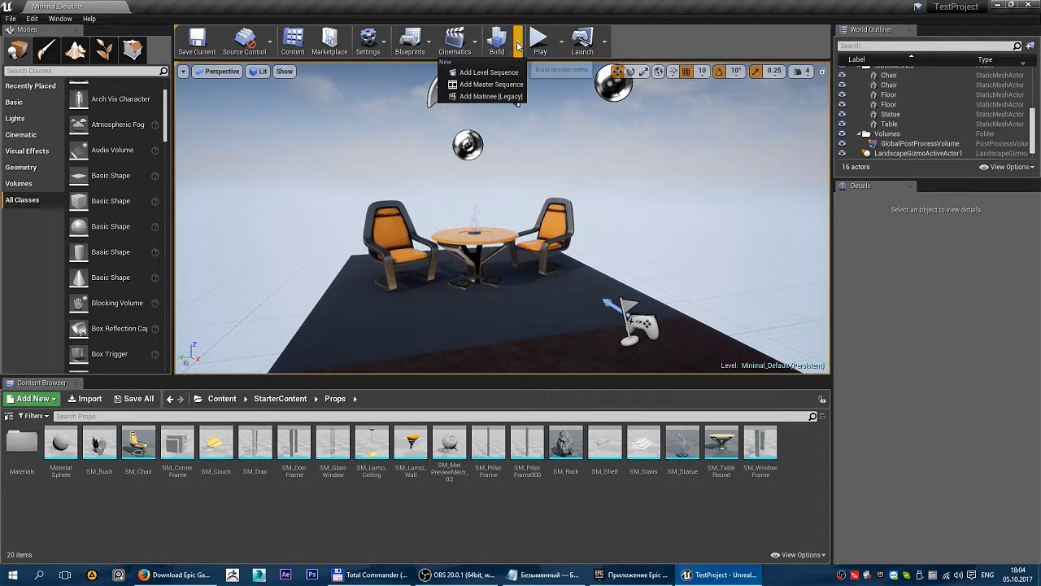
View the Build menu's Lighting Quality options, then dismiss the menu without building
click(518, 43)
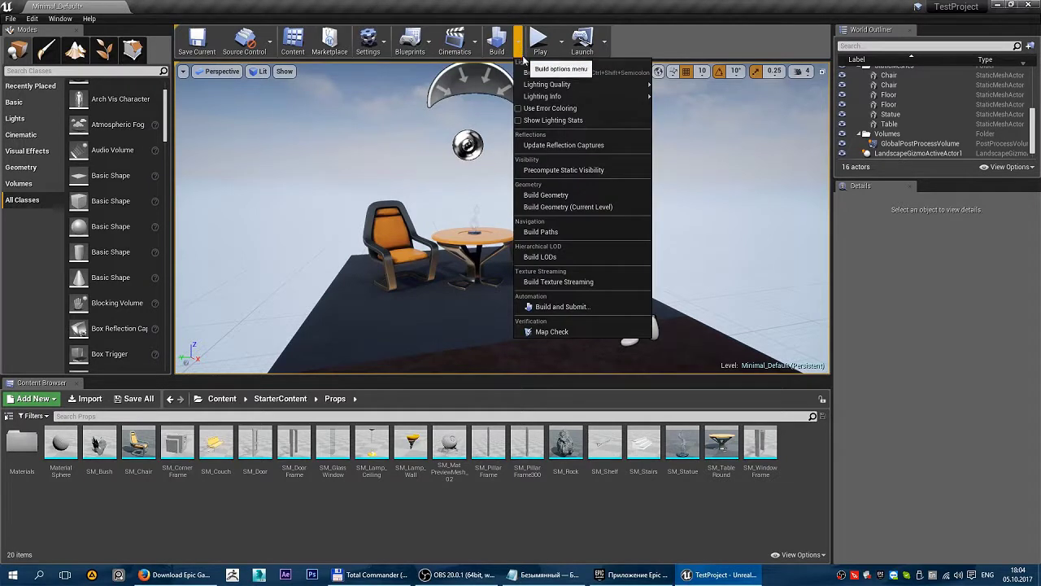
mouse_move(557, 85)
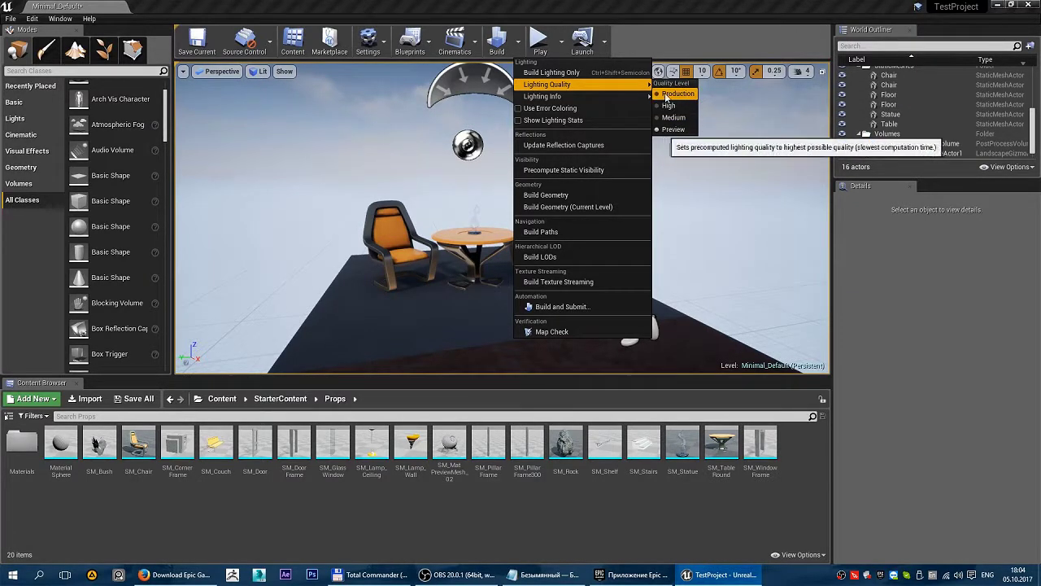
click(570, 11)
Play the level in the editor, then stop the session with Esc
drag(590, 136, 651, 142)
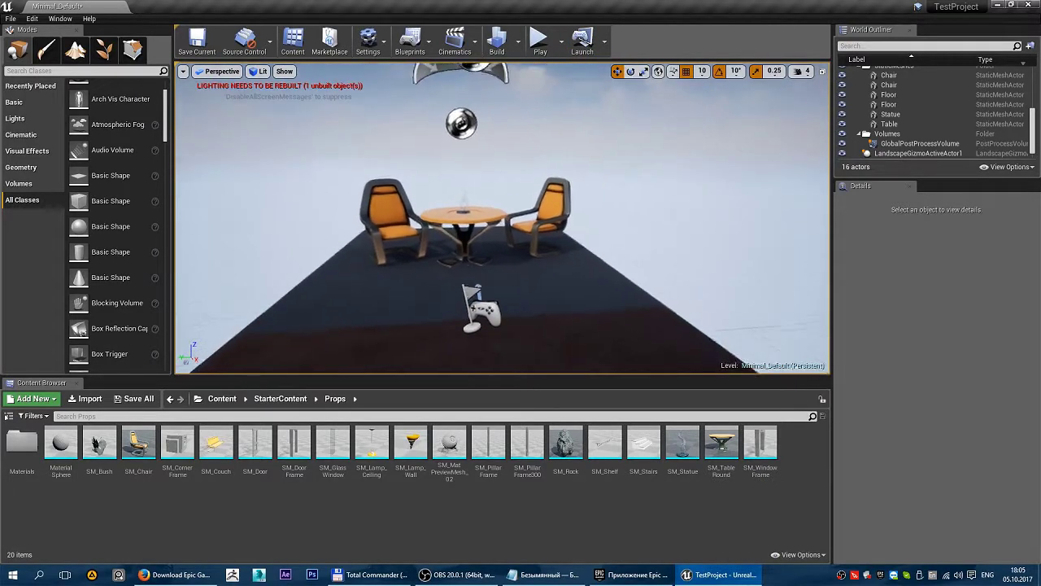
click(539, 41)
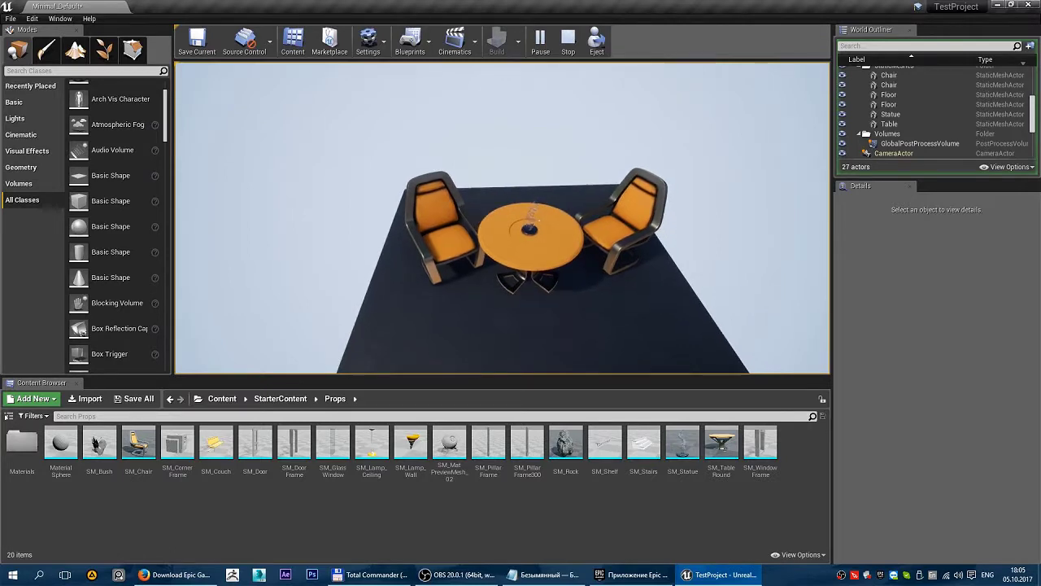
key(Escape)
Move the viewport camera closer and lower toward the table and chairs
right_drag(260, 219, 268, 213)
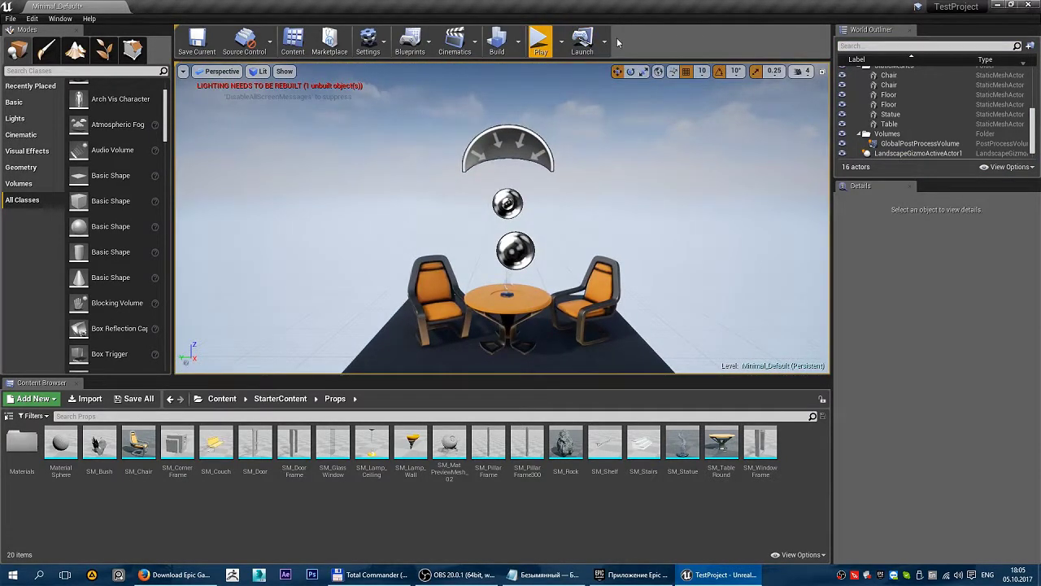
scroll(585, 139, up, 5)
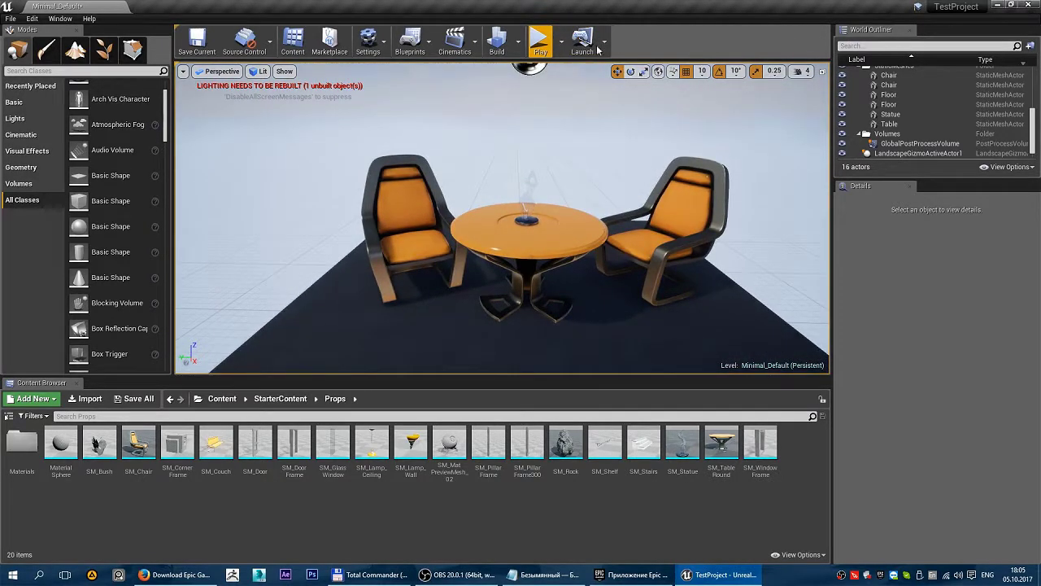
right_drag(590, 213, 590, 213)
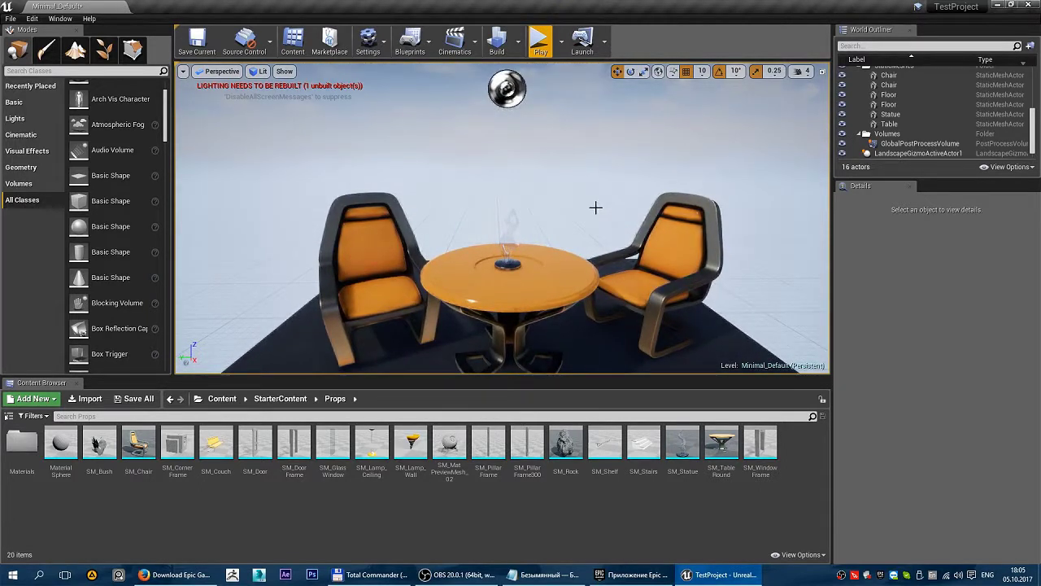
right_drag(575, 211, 575, 212)
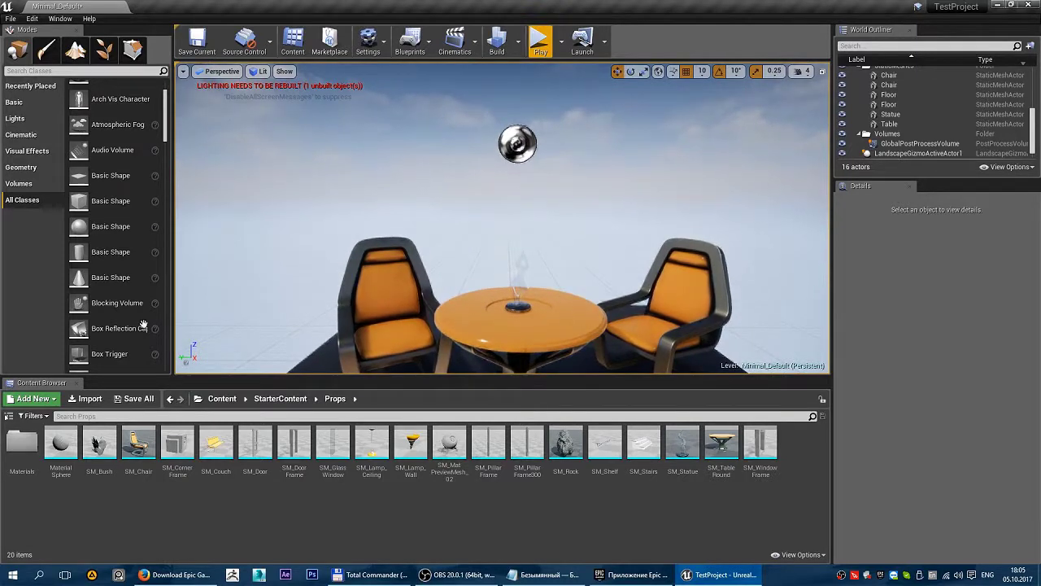
Show the Content Browser folder tree and browse StarterContent and its Particles Materials folder
click(9, 416)
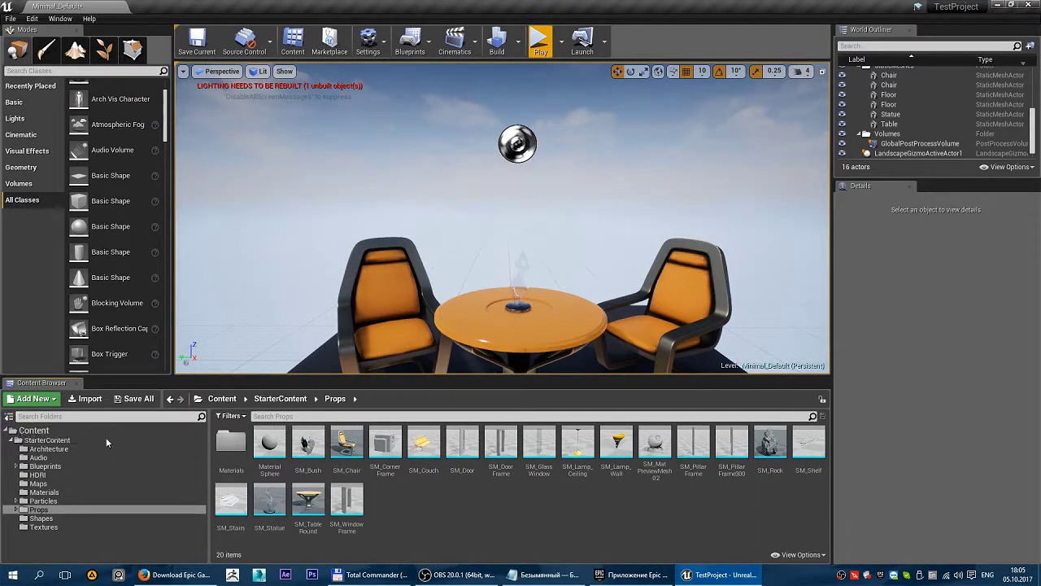
click(51, 440)
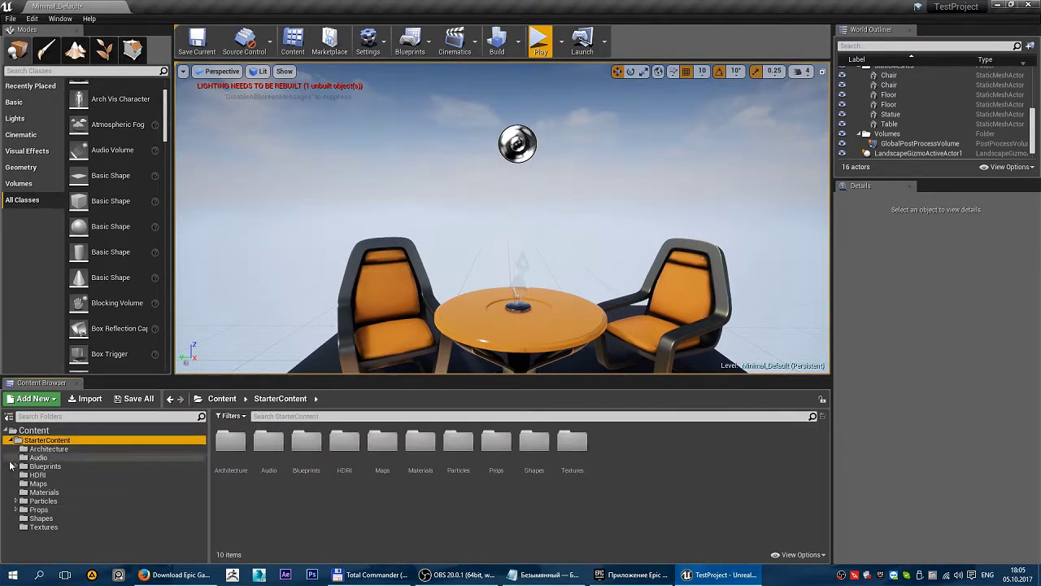
click(10, 441)
click(10, 441)
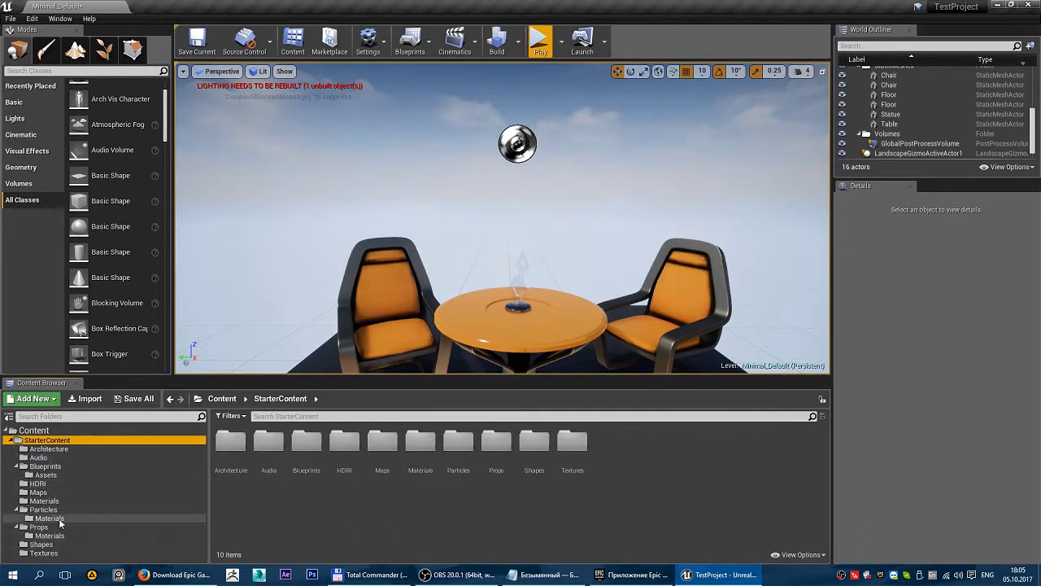
click(195, 517)
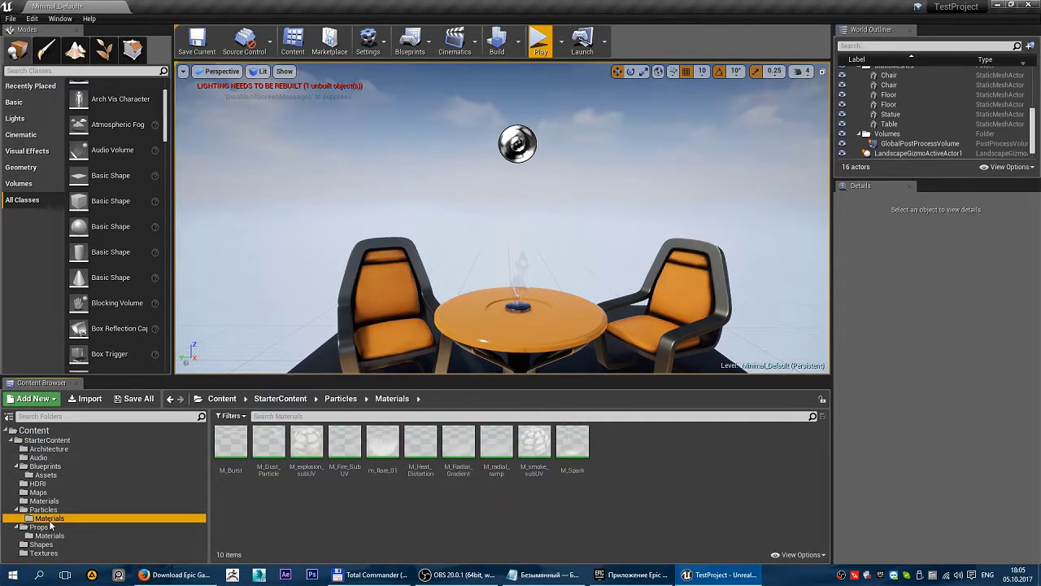
click(57, 440)
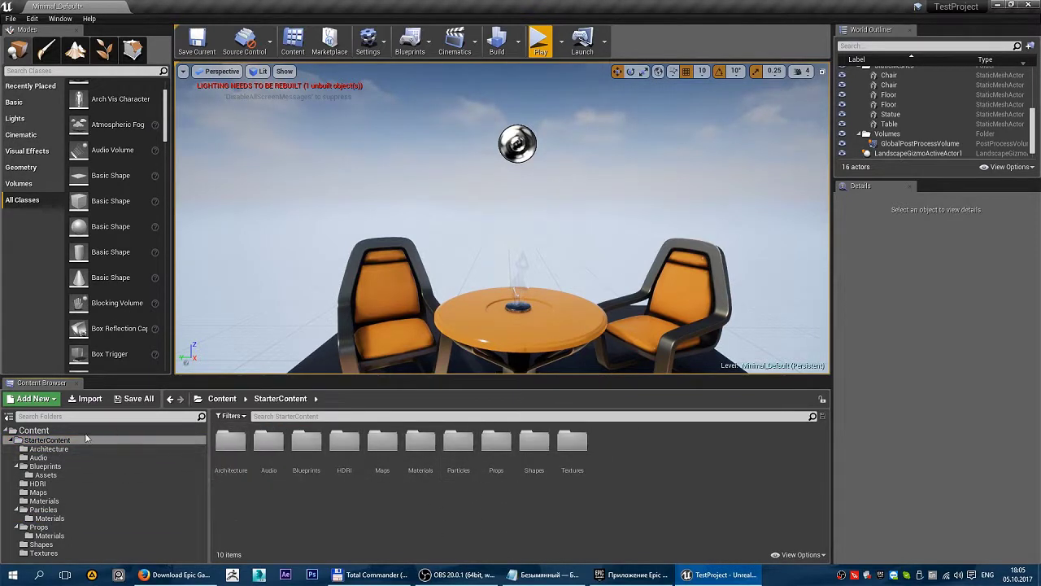
Open StarterContent > Materials from the Content root, then return to the top-level Content folder
click(34, 430)
double_click(231, 442)
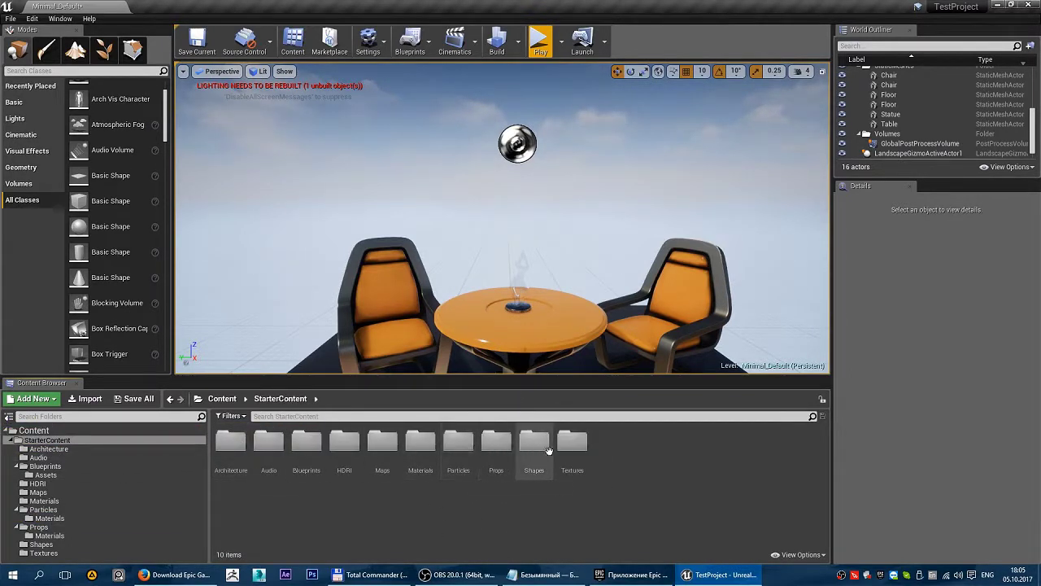
double_click(416, 443)
click(73, 430)
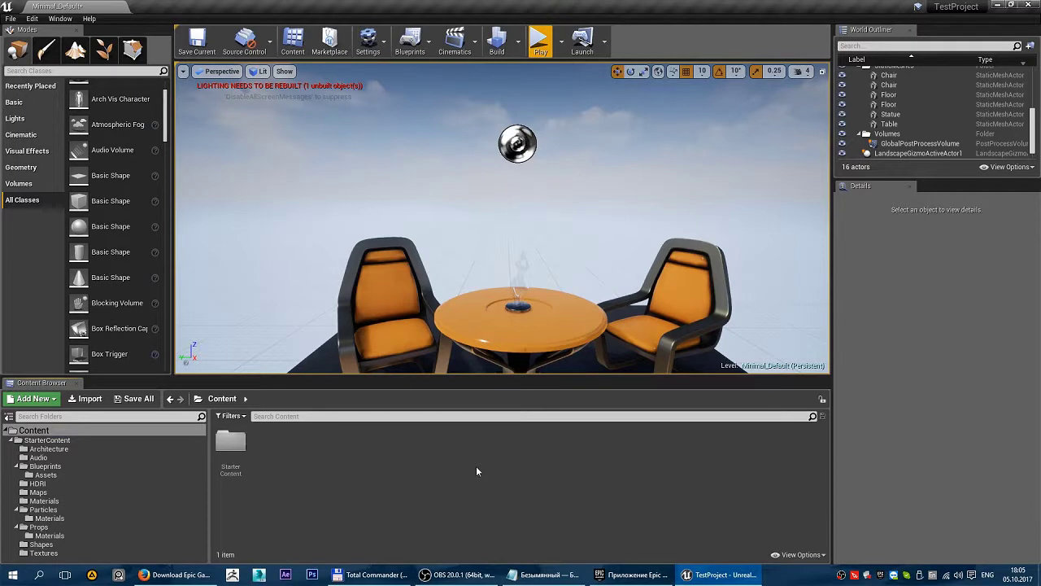
Open the Import dialog, check its file type list, and cancel without importing
click(85, 400)
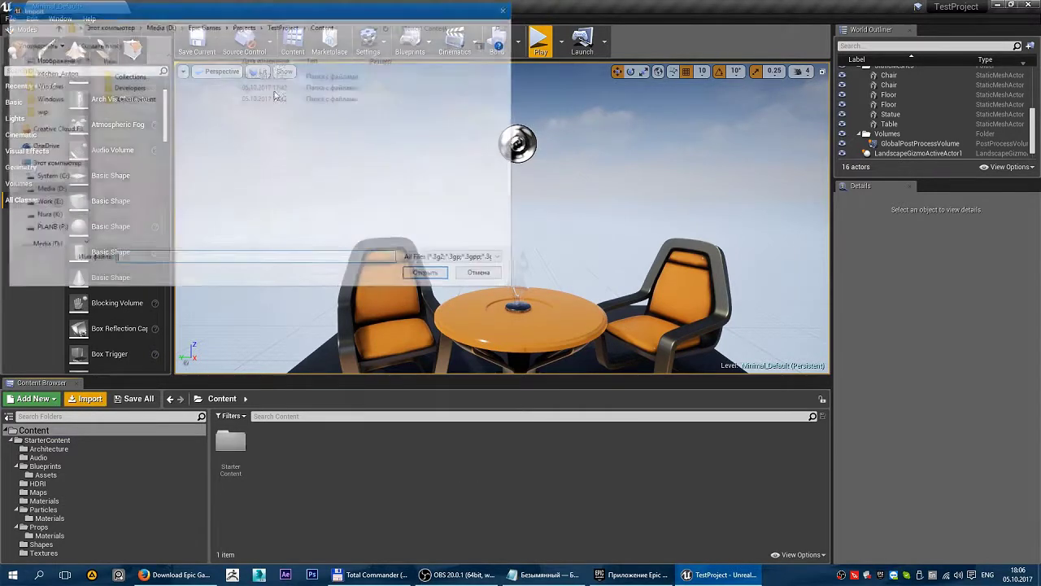
click(489, 276)
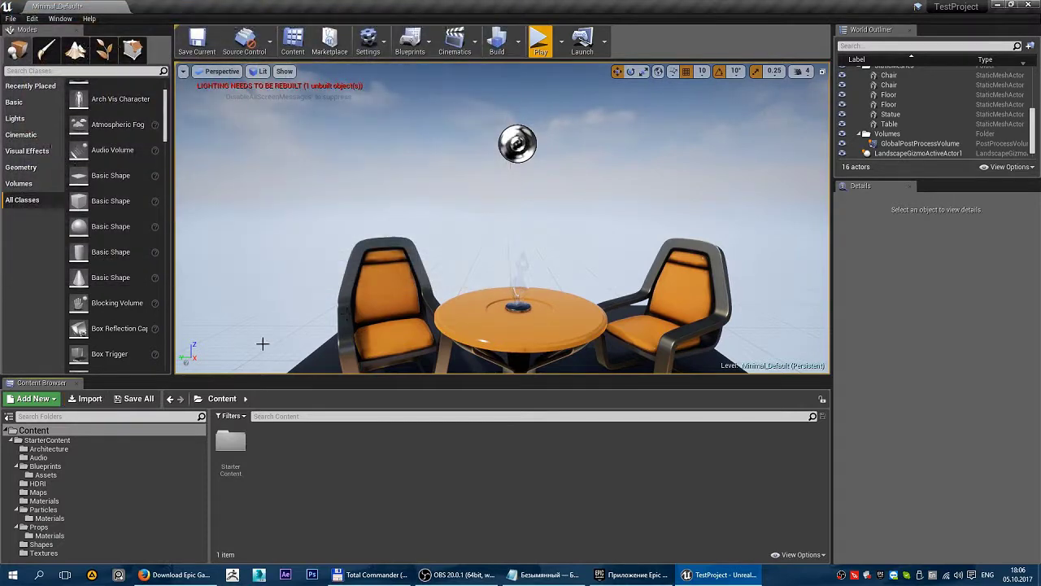
click(89, 399)
click(455, 258)
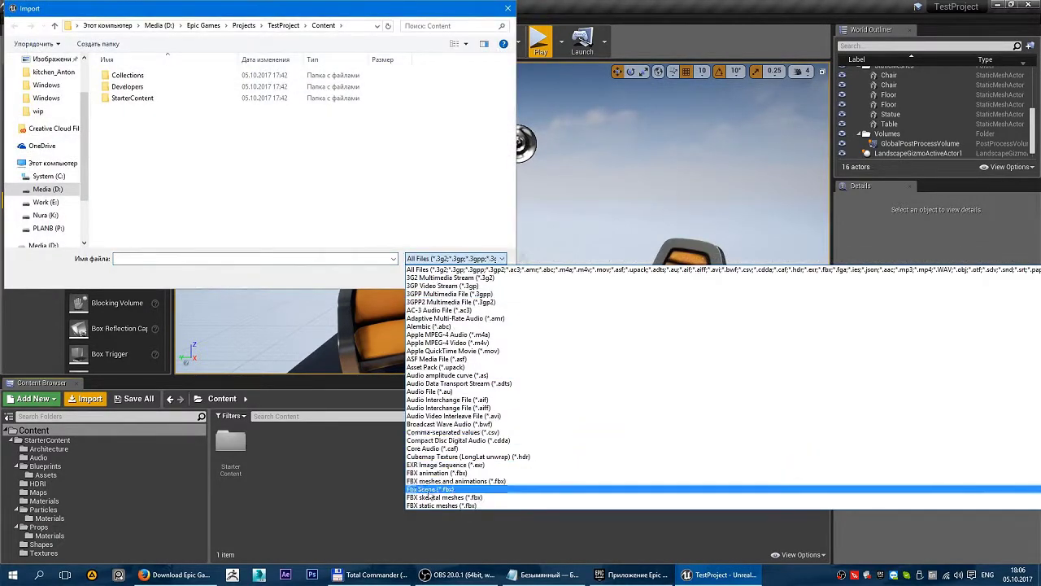
click(455, 259)
click(480, 274)
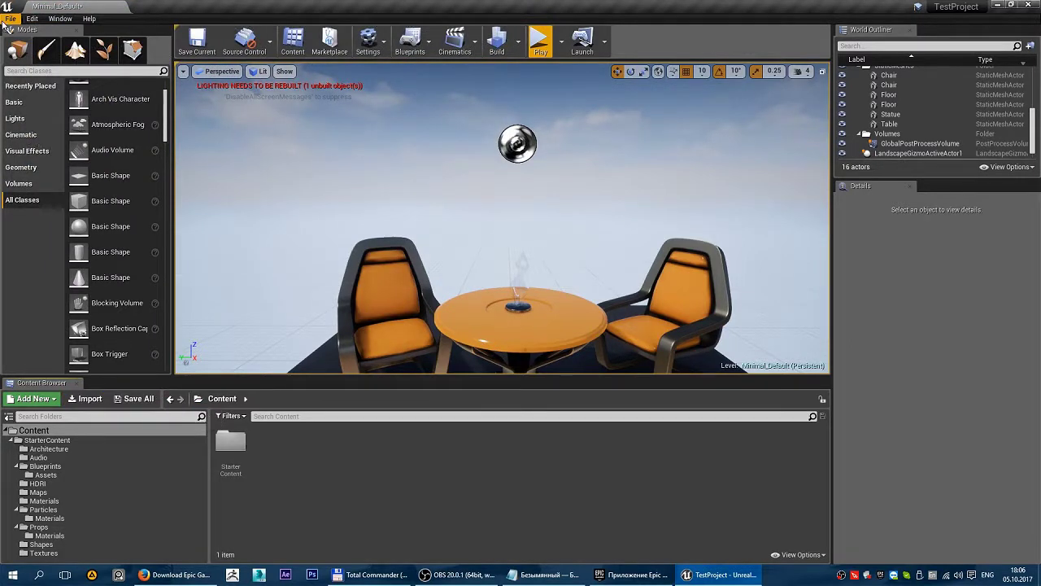
Glance at the File menu and asset Filters list, then open the StarterContent folder
click(9, 20)
click(334, 469)
click(242, 415)
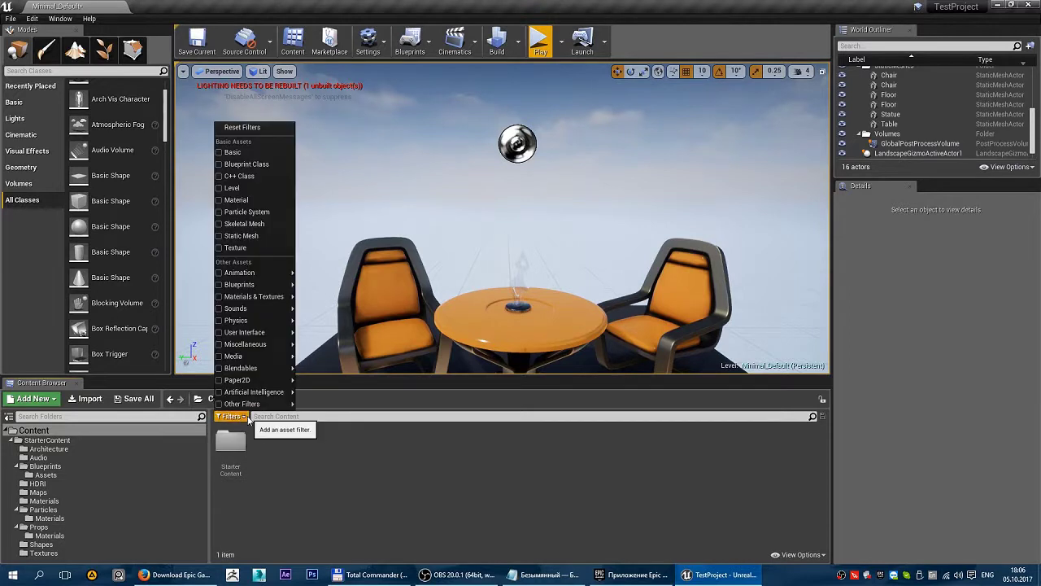
click(230, 442)
double_click(230, 441)
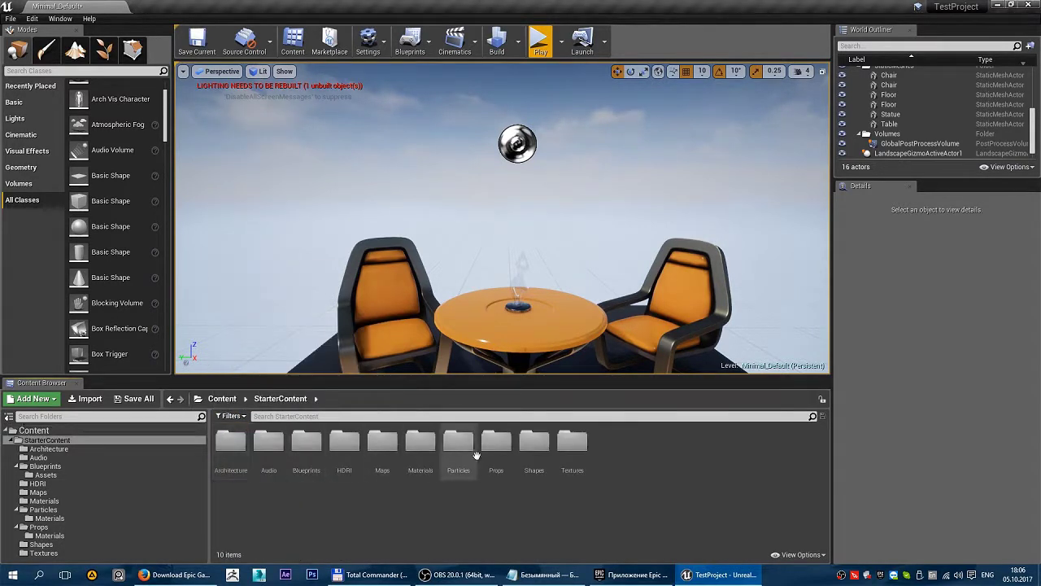
Browse the Filters list (Static Mesh, Animation) and close it without applying a filter
click(231, 416)
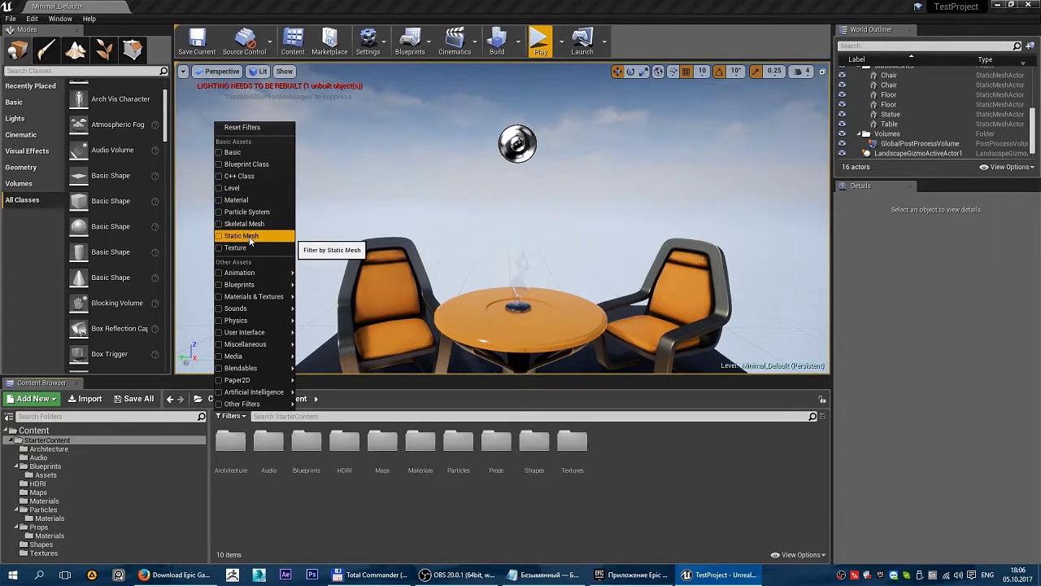
mouse_move(245, 344)
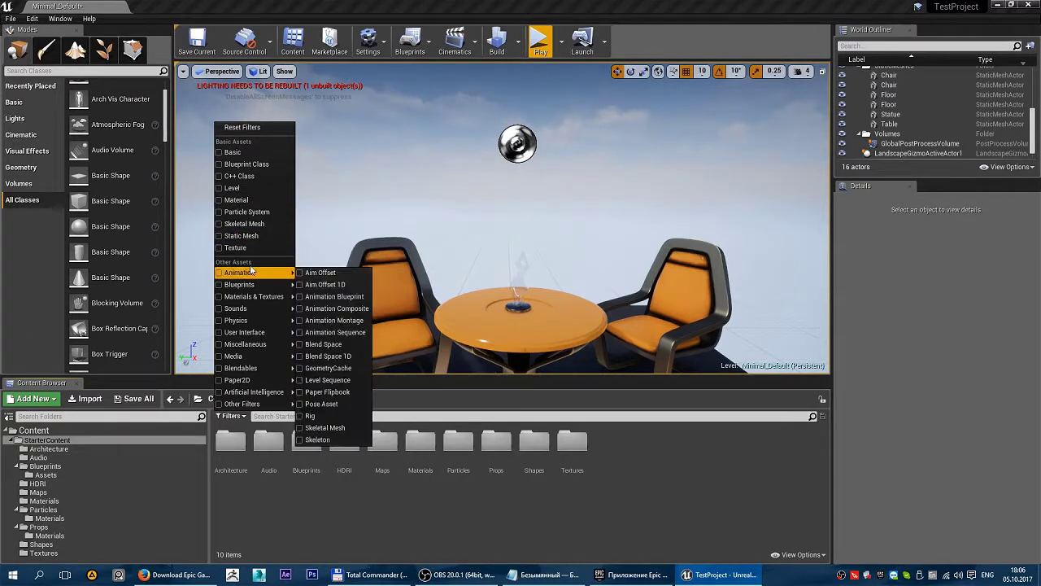
click(669, 469)
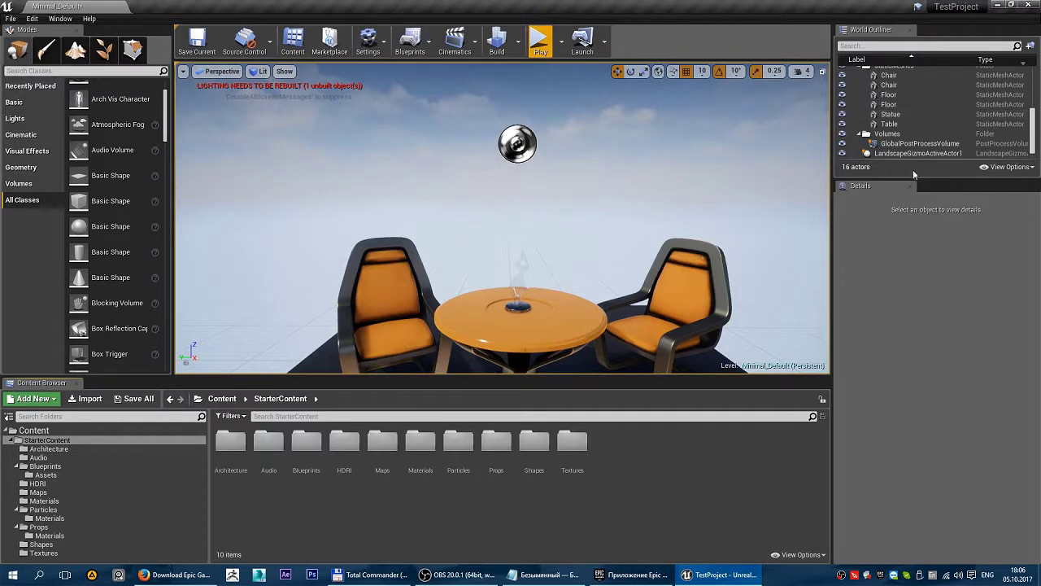
Drag the World Outliner/Details splitter down so the actor list is taller
drag(916, 179, 916, 247)
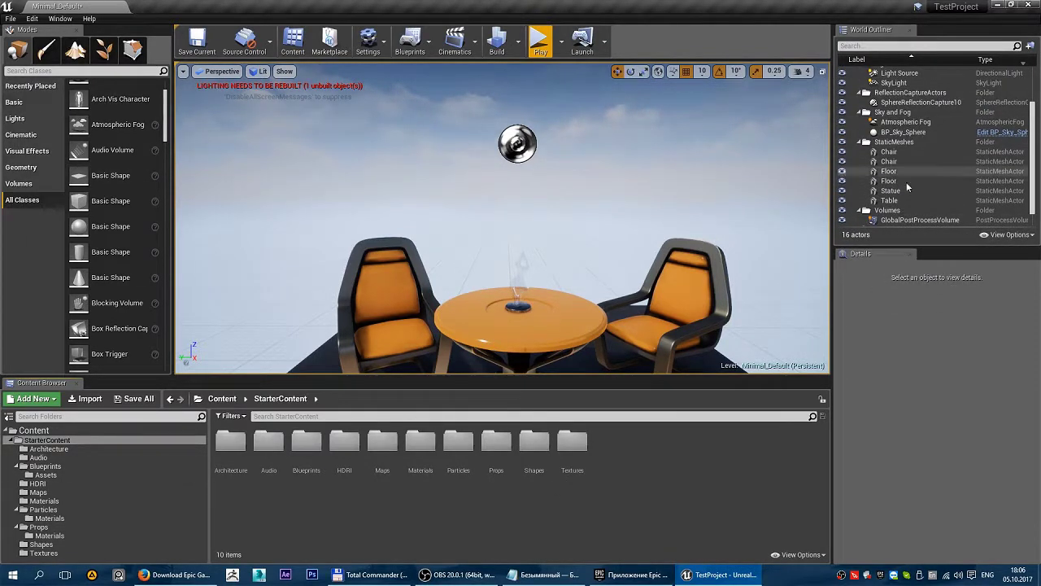
drag(1034, 144, 1034, 115)
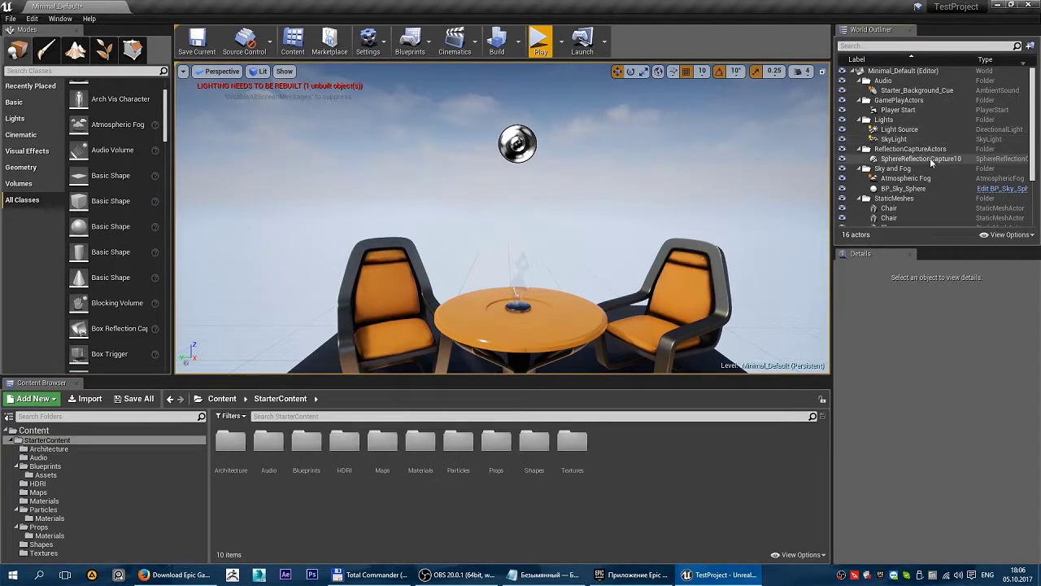
scroll(926, 134, down, 3)
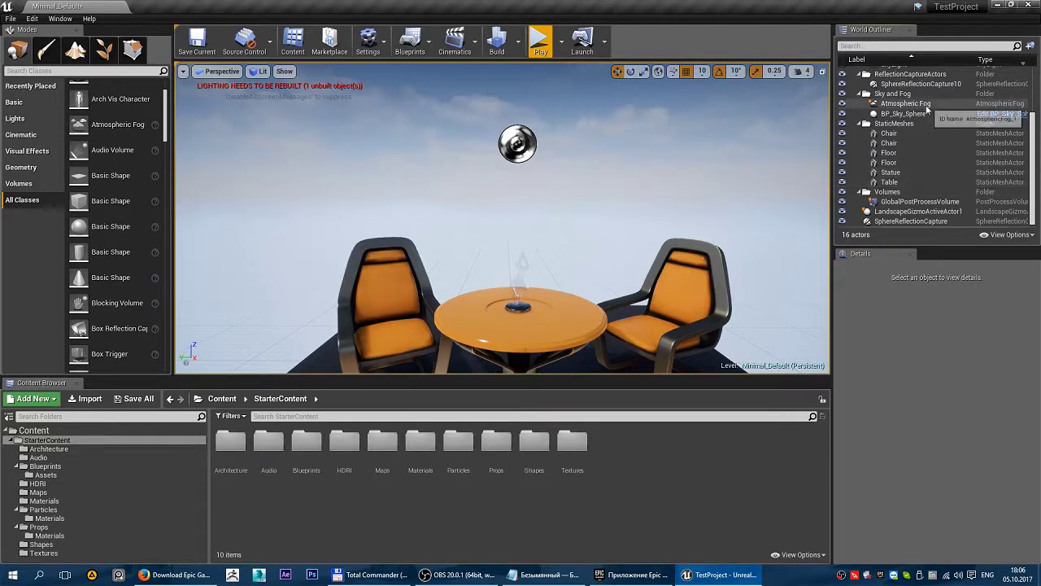
Focus on the Floor actor, then fly the camera back for a wide view of the table
click(889, 163)
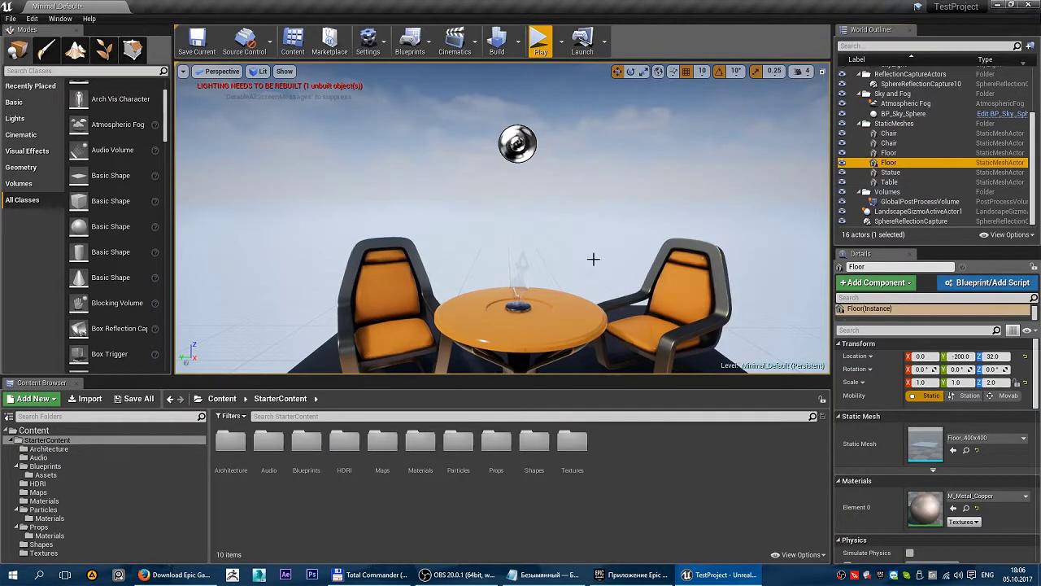
key(f)
mouse_move(625, 211)
right_down()
mouse_move(618, 195)
mouse_move(521, 211)
right_up()
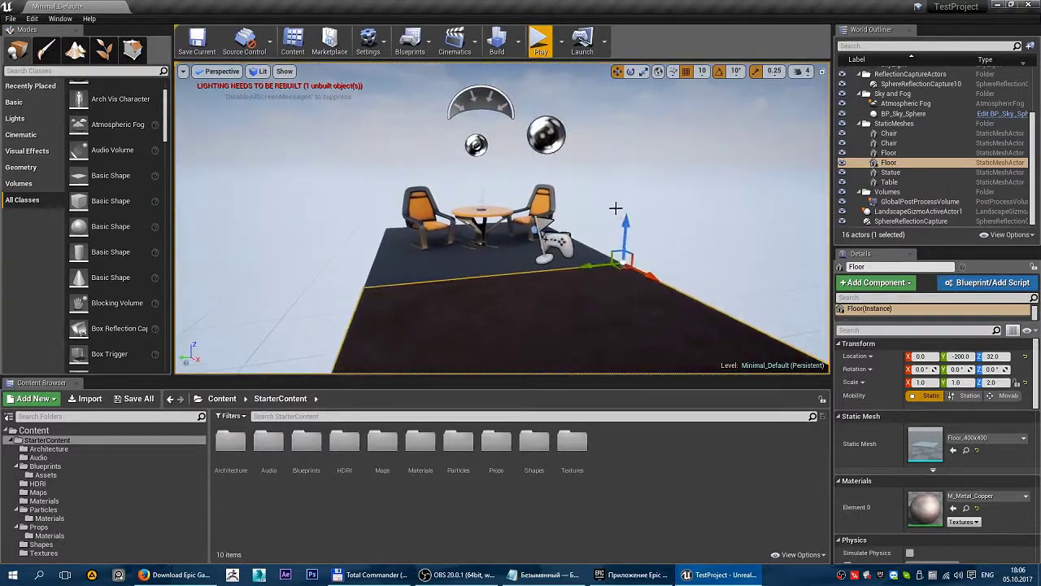
click(504, 146)
mouse_move(505, 147)
right_down()
mouse_move(488, 163)
mouse_move(504, 162)
right_up()
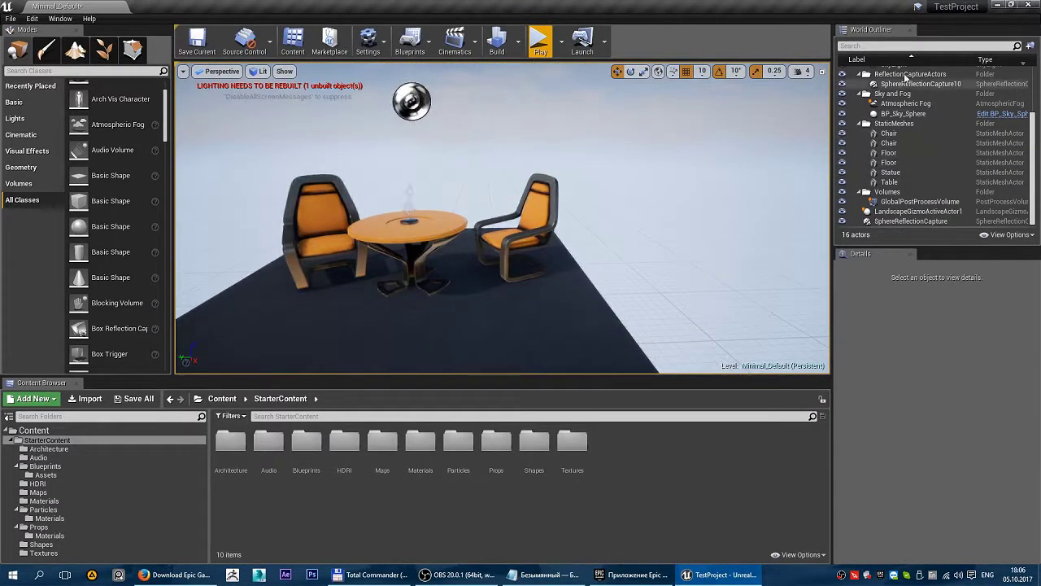
click(884, 47)
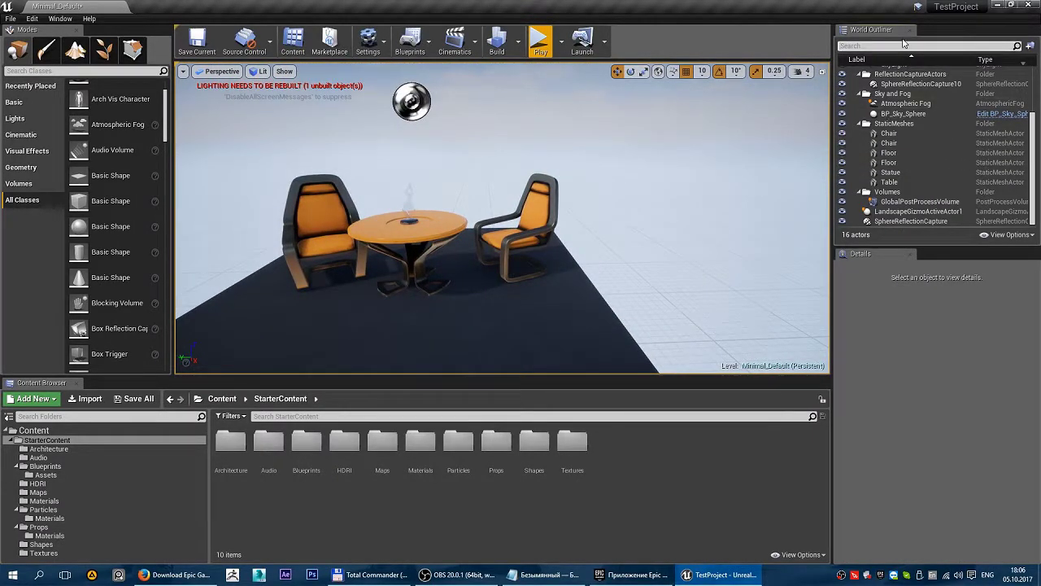
Search the Outliner for 'Ch' and select both Chair actors together
text(Chair)
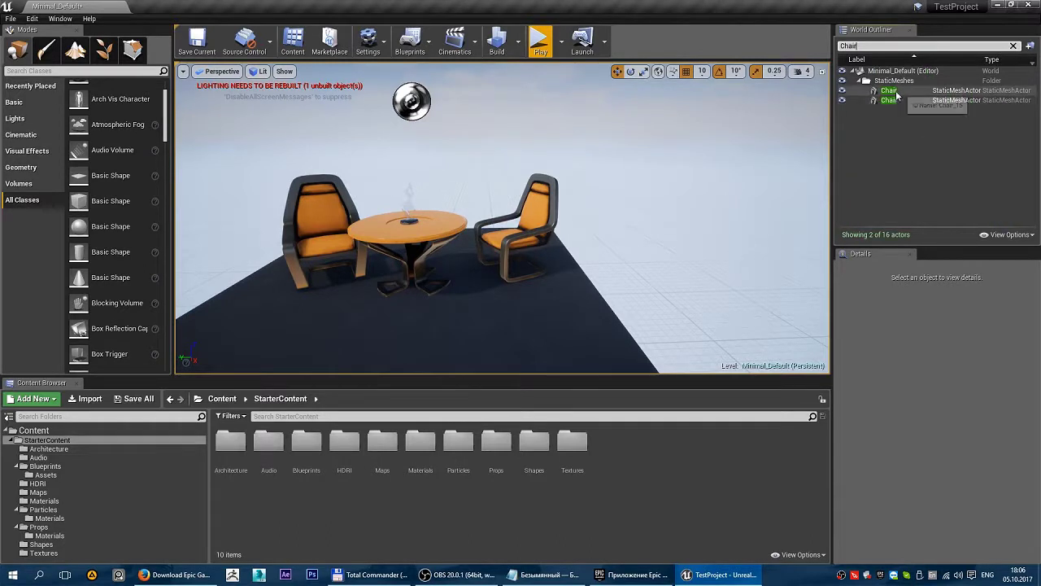
click(890, 91)
click(890, 100)
ctrl+click(889, 90)
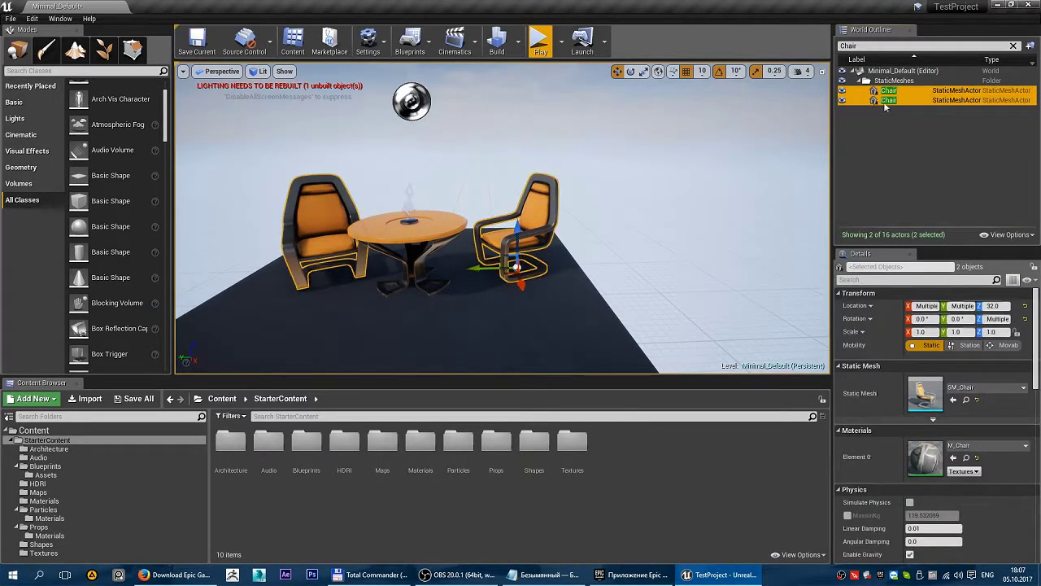
Clear the search, try a 'Stat' StaticMeshActor search, then clear it to list all 16 actors
click(1013, 46)
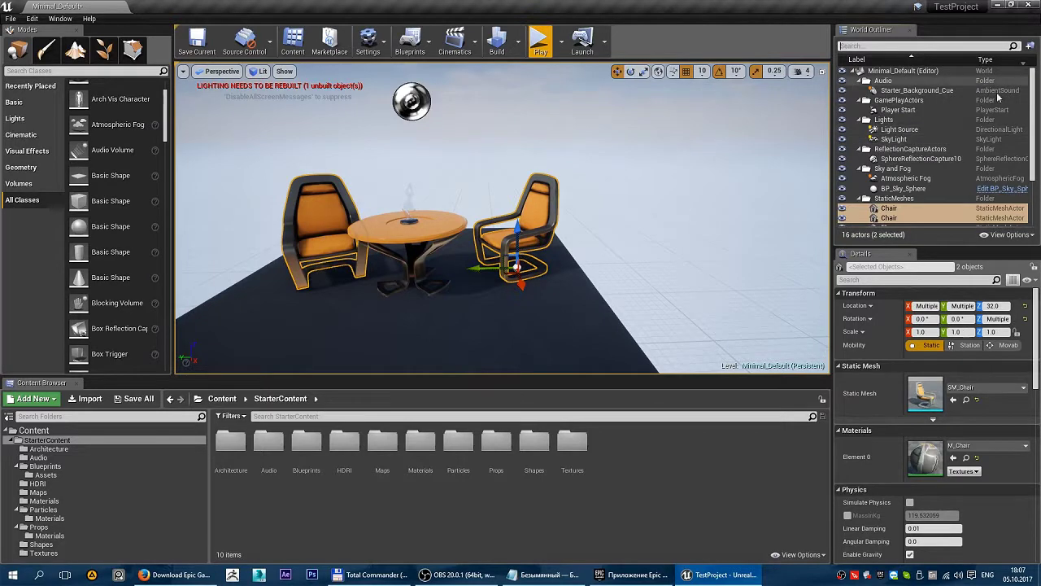
scroll(980, 193, down, 3)
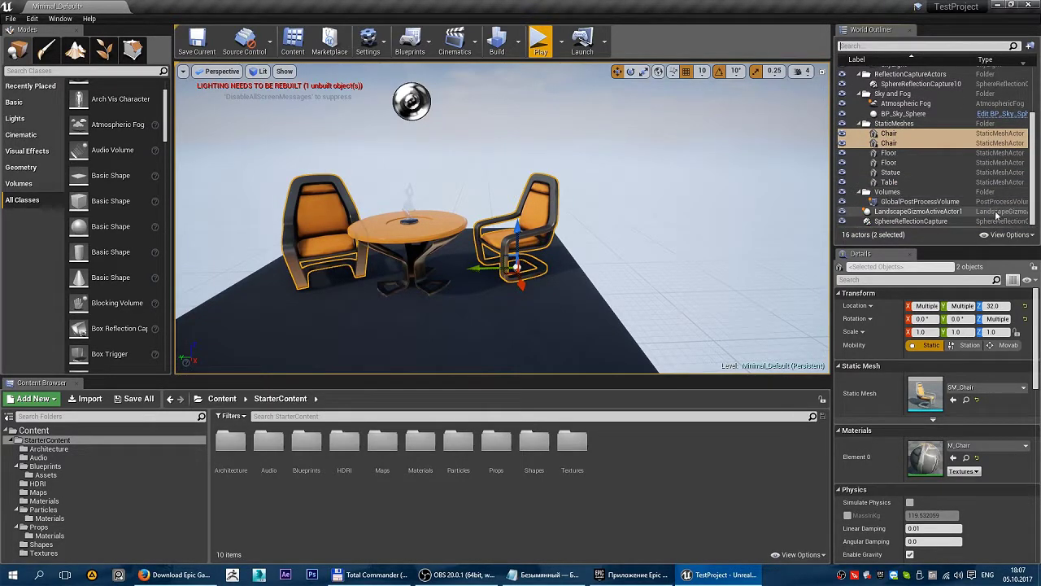
scroll(992, 194, up, 3)
scroll(1007, 192, down, 3)
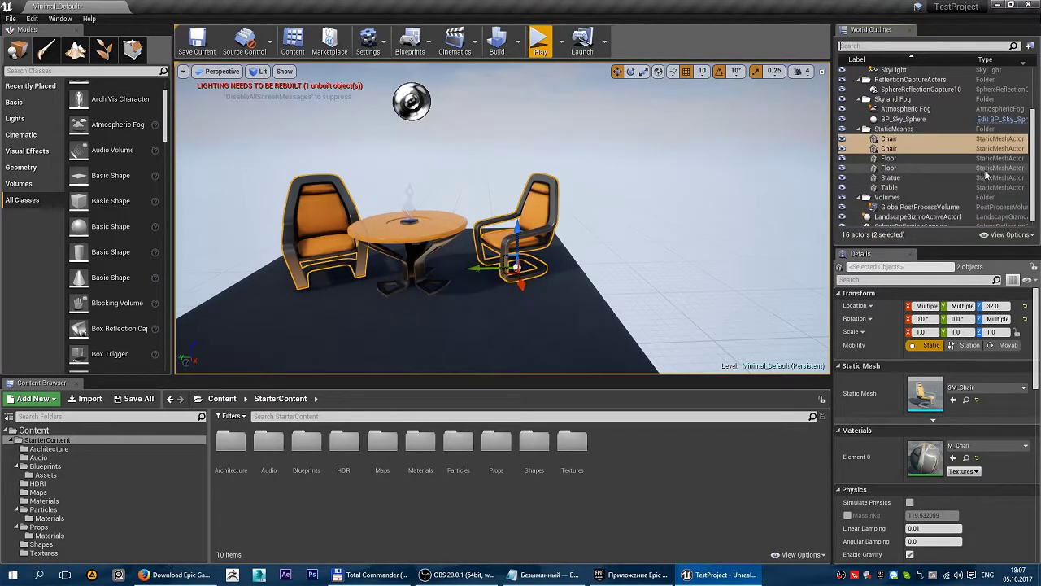
scroll(1006, 192, up, 2)
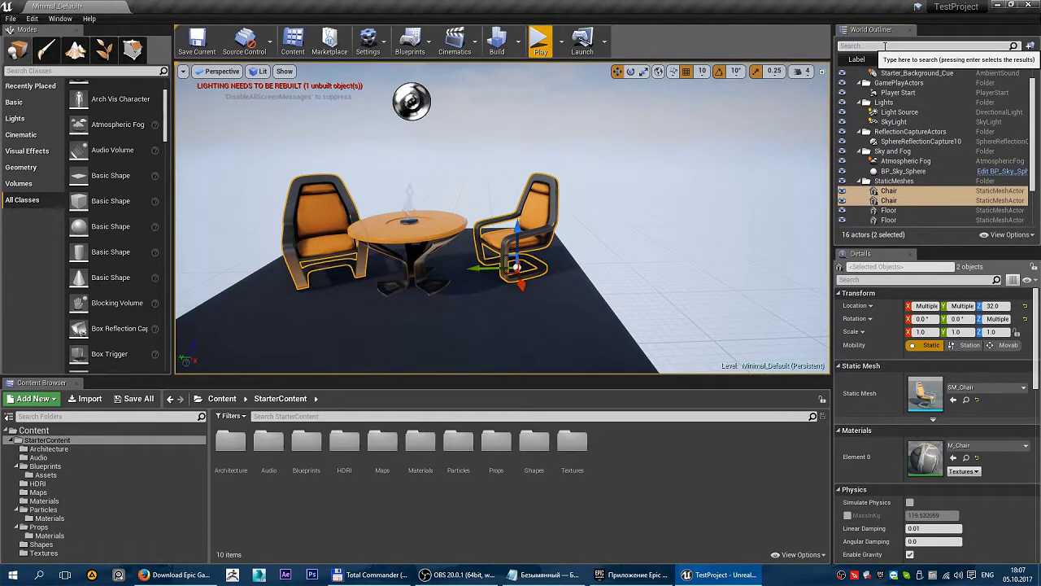
text(StaticMeshActor)
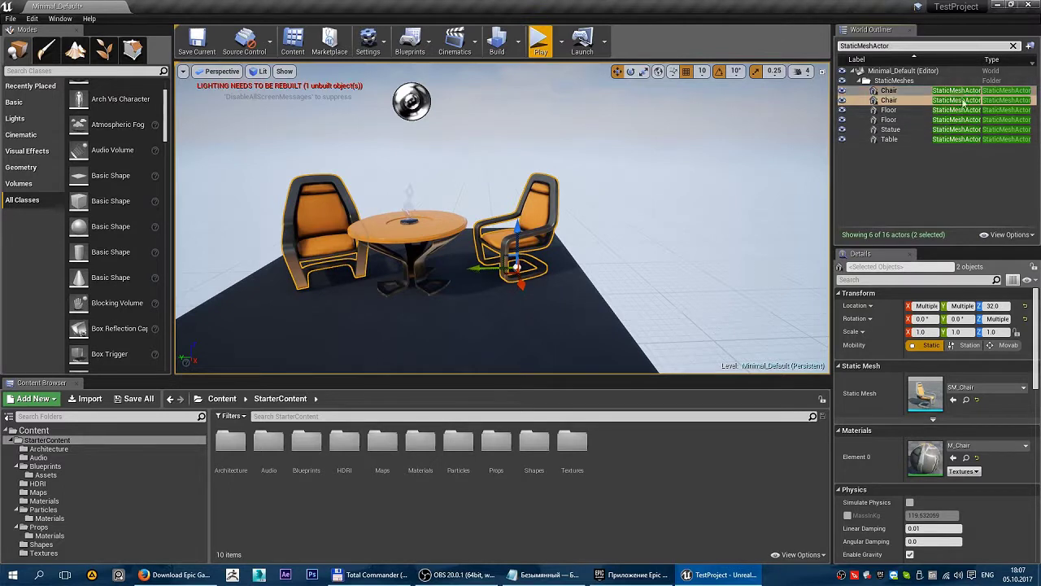
click(1014, 45)
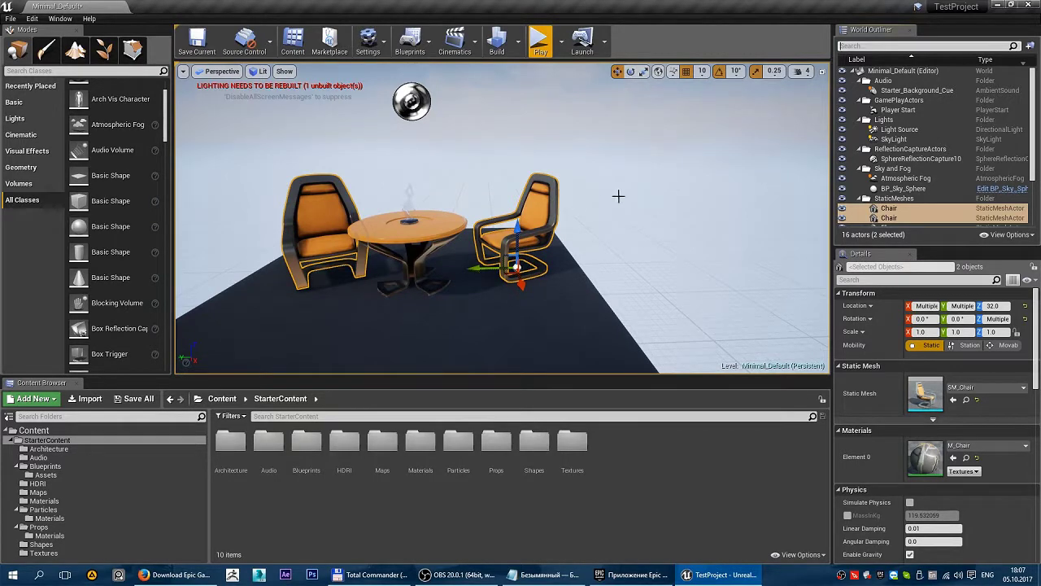
Select the right chair, inspect its Transform scale, and toggle Mobility to Movable and back to Static
click(541, 197)
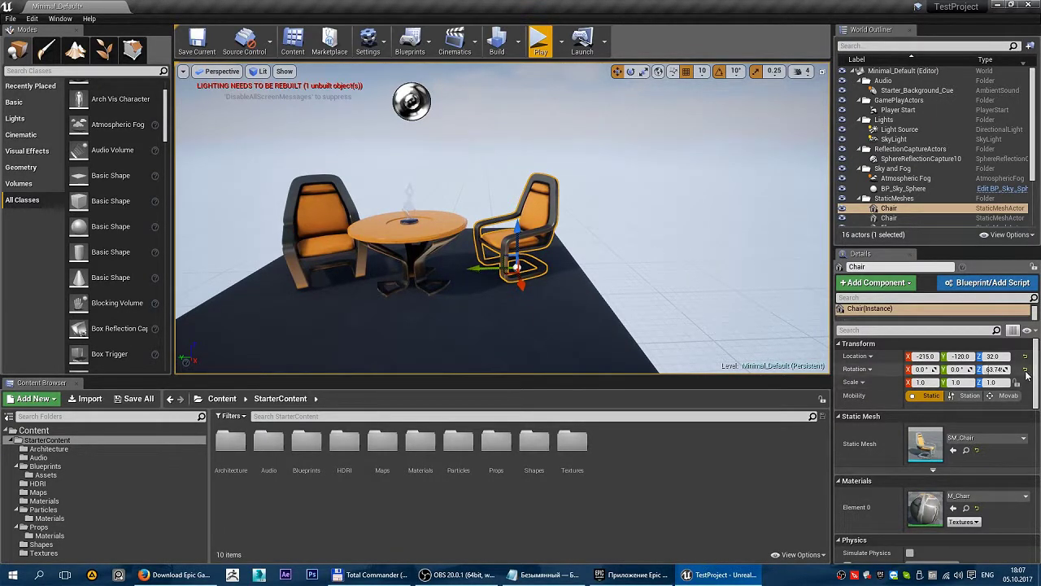
click(922, 382)
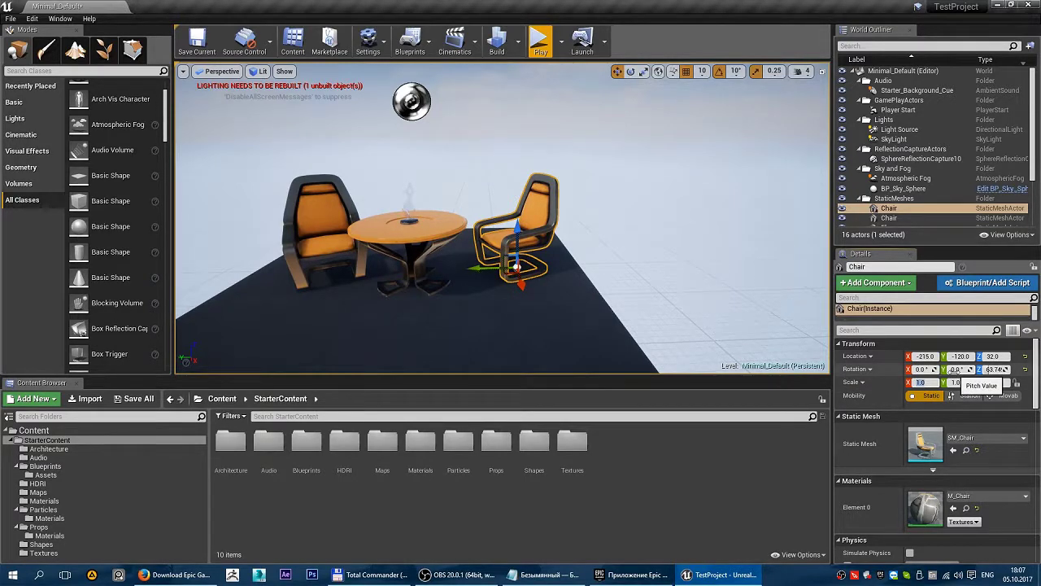
scroll(889, 401, down, 1)
scroll(886, 399, up, 1)
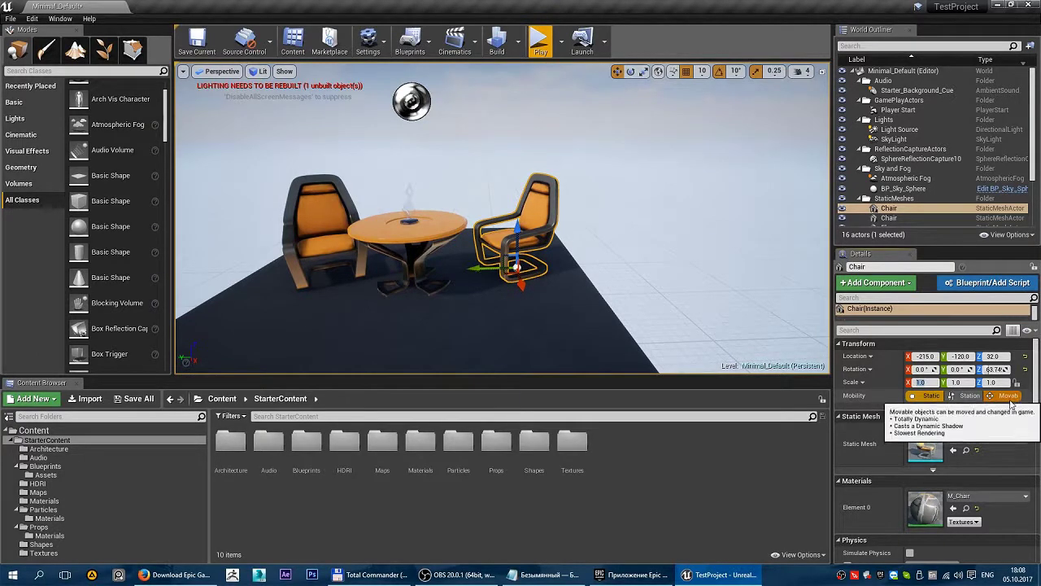
click(1005, 397)
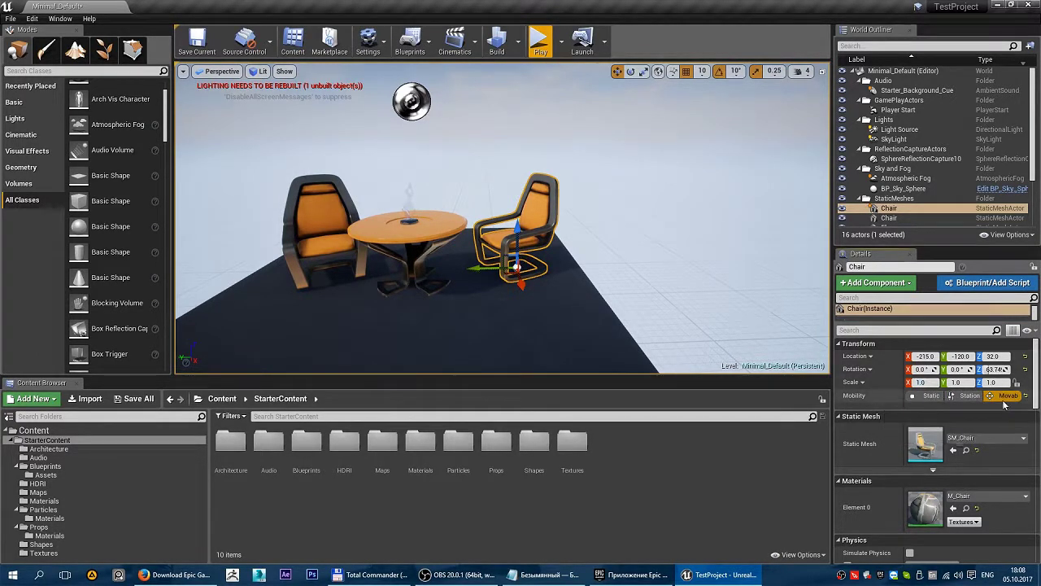
click(929, 396)
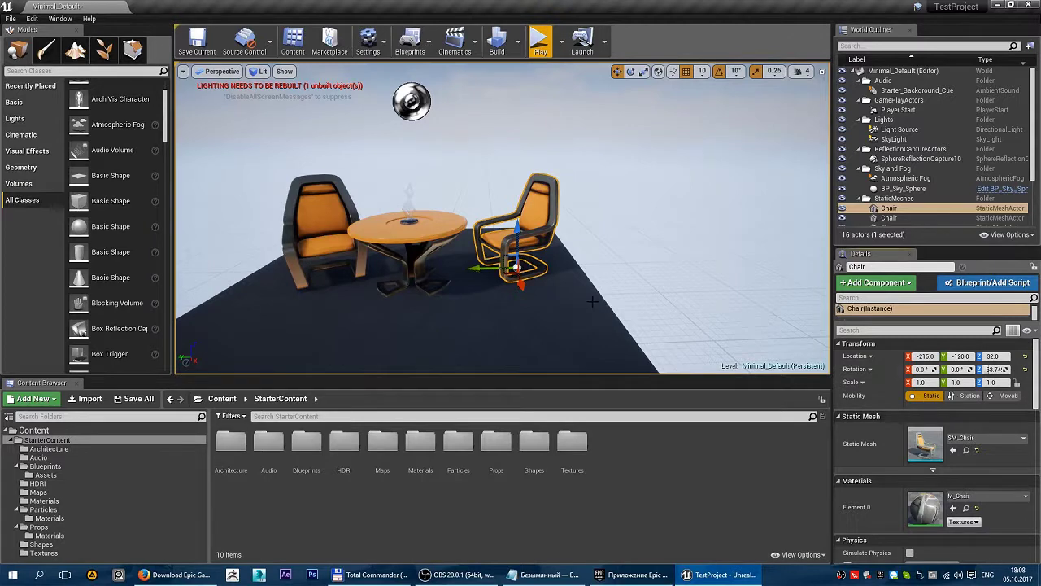
Move the camera closer and select the round table to show SM_TableRound and M_TableRound
key(Up)
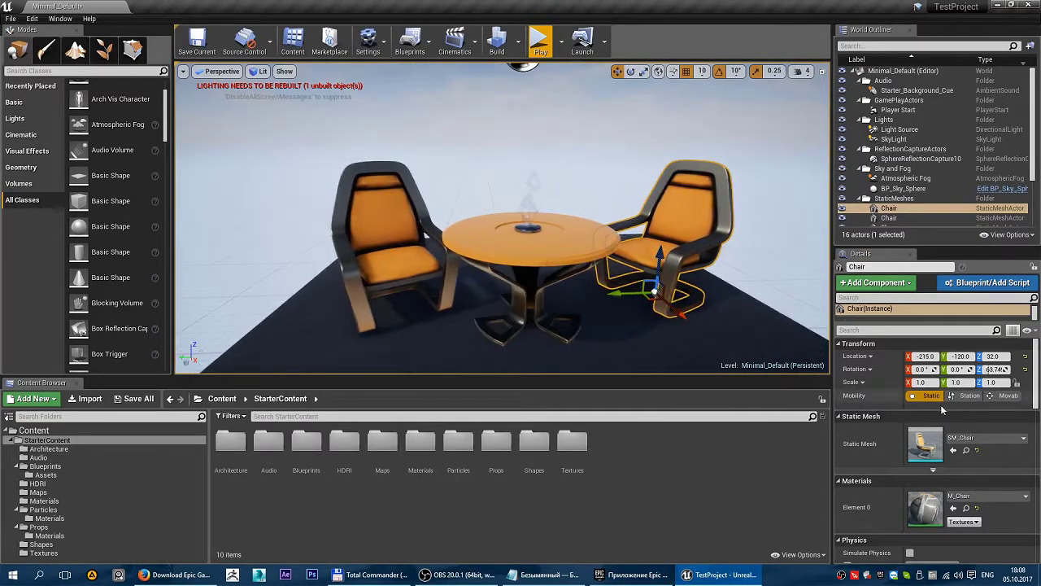
scroll(887, 411, down, 2)
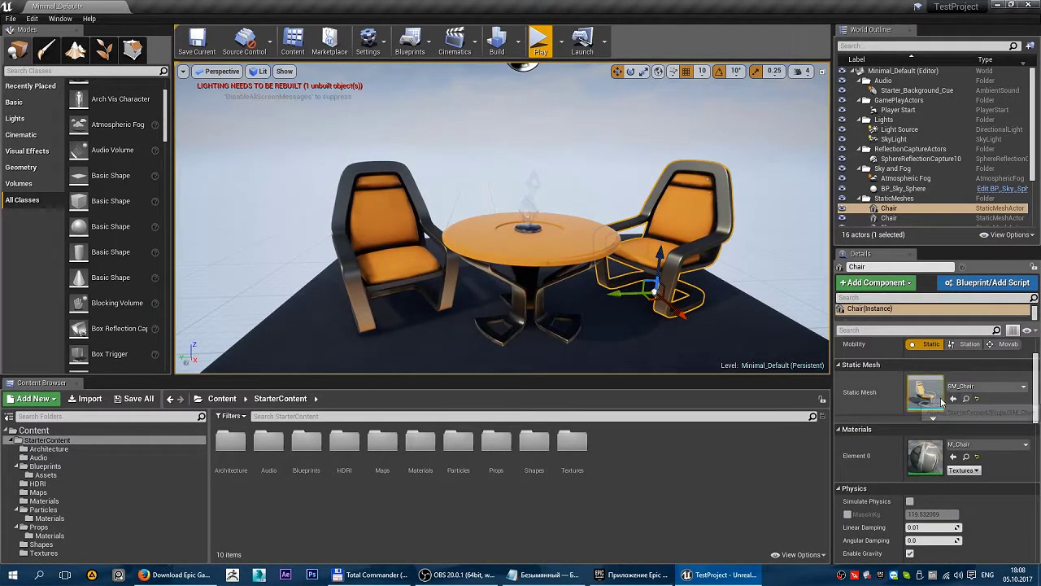
scroll(494, 237, down, 5)
click(494, 237)
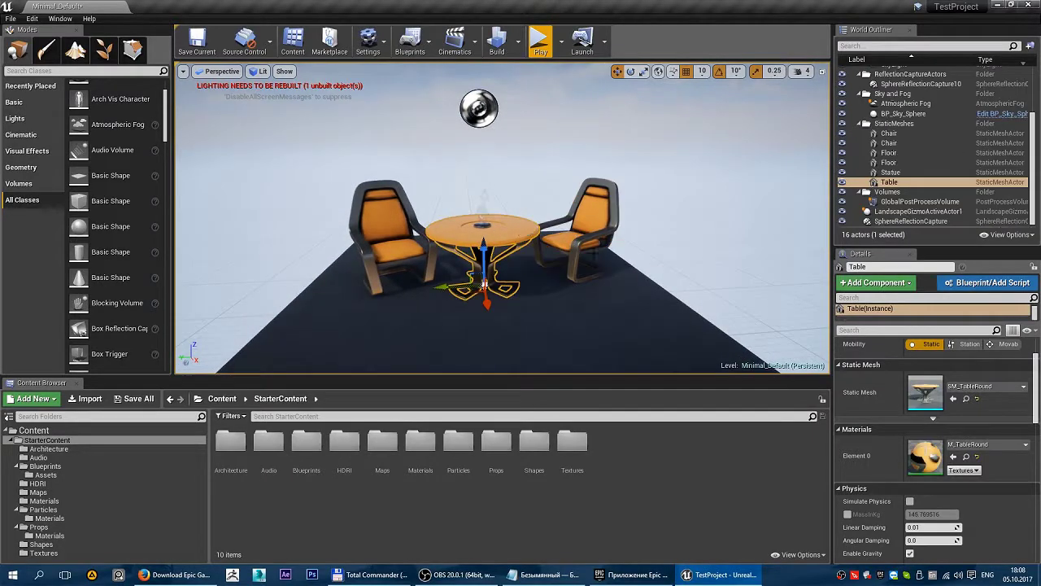
click(594, 227)
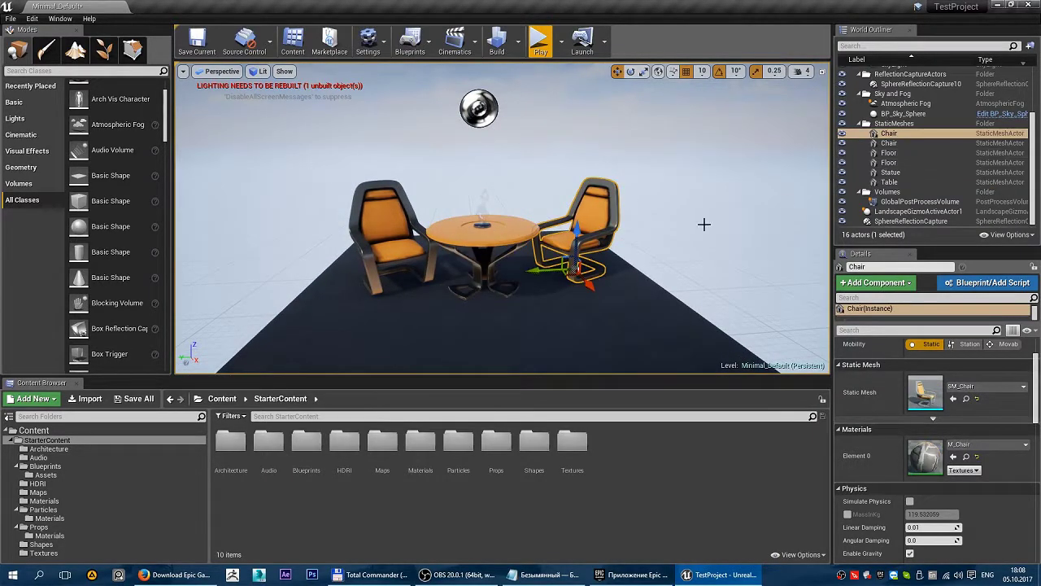
click(486, 233)
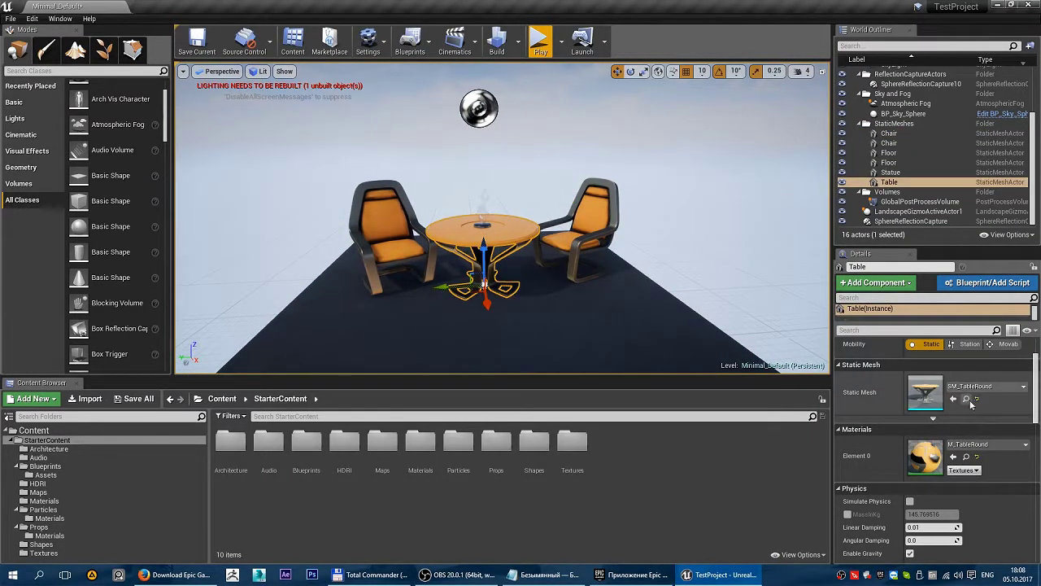
key(ctrl+b)
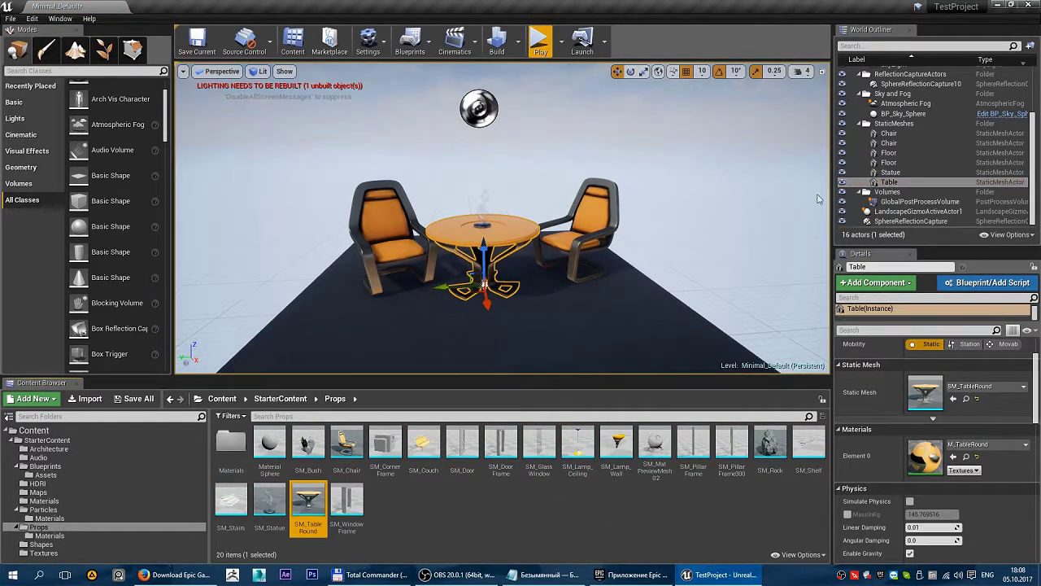
click(888, 132)
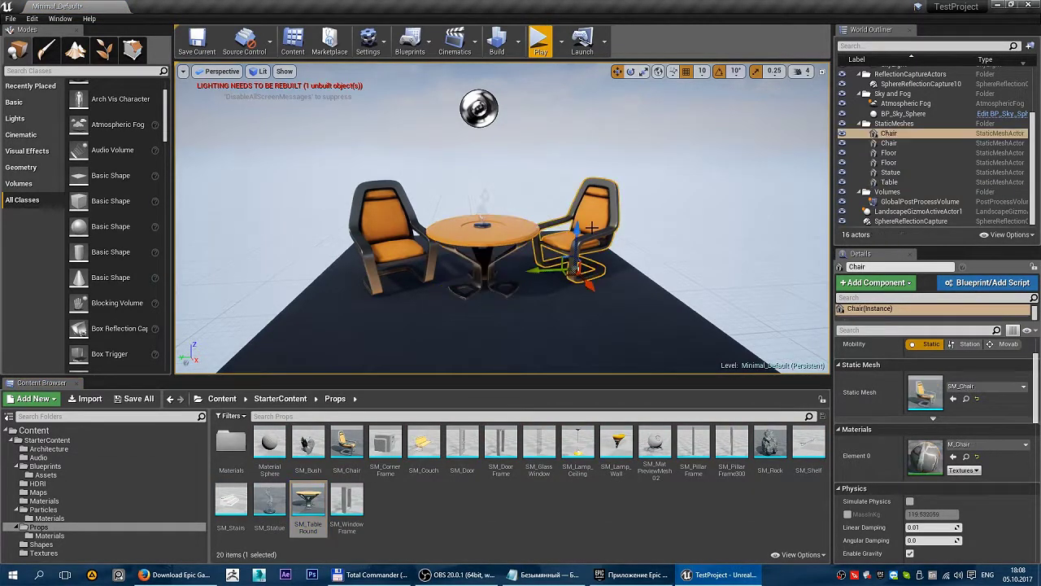
click(954, 401)
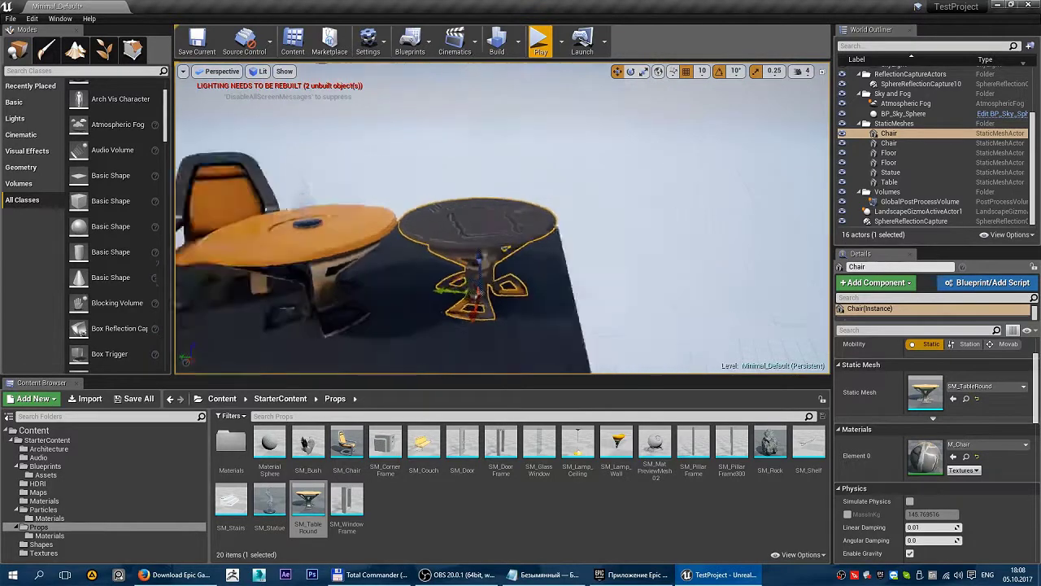
click(469, 233)
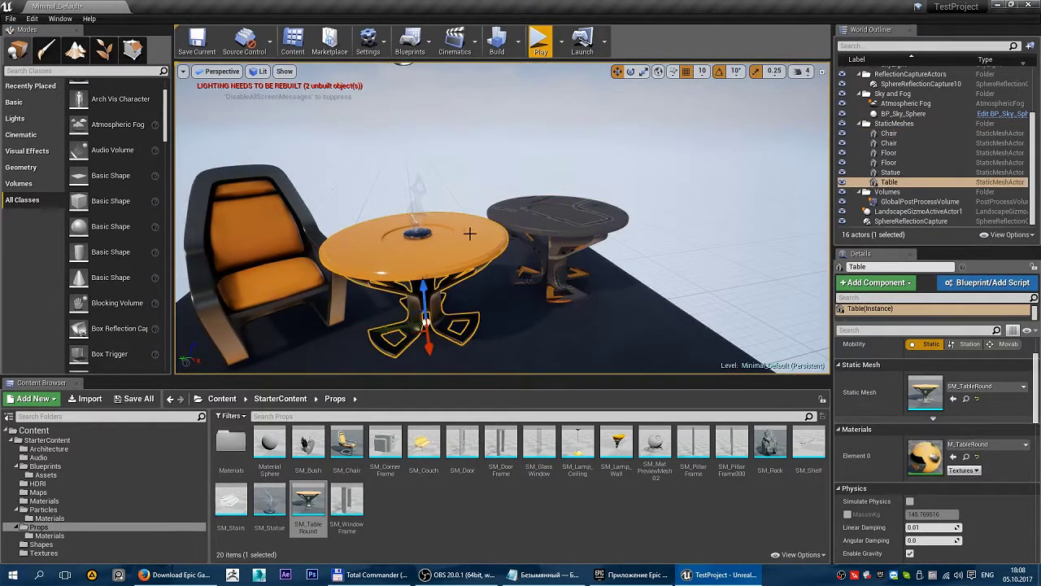
click(966, 457)
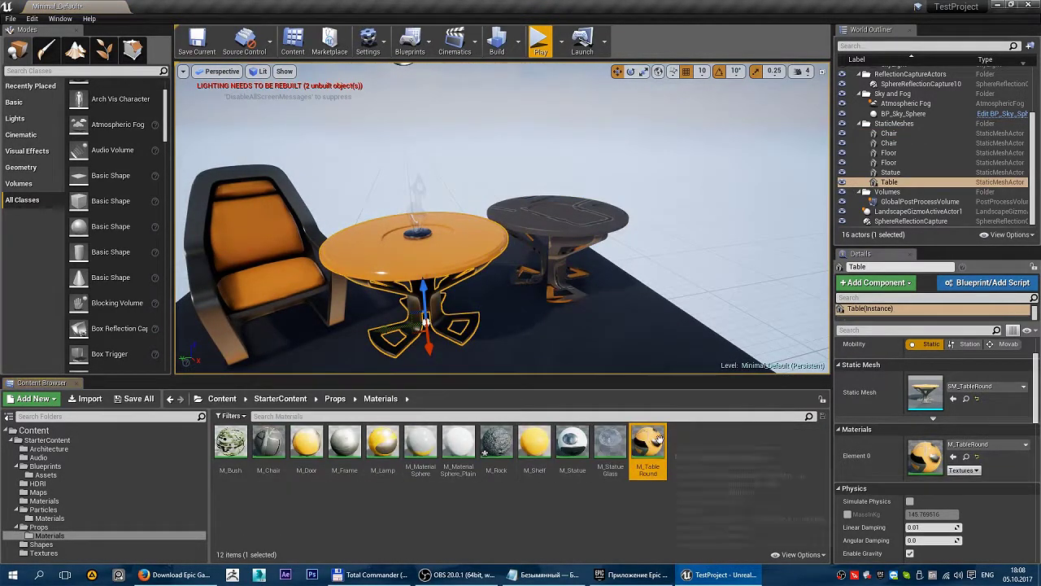
click(558, 213)
click(953, 457)
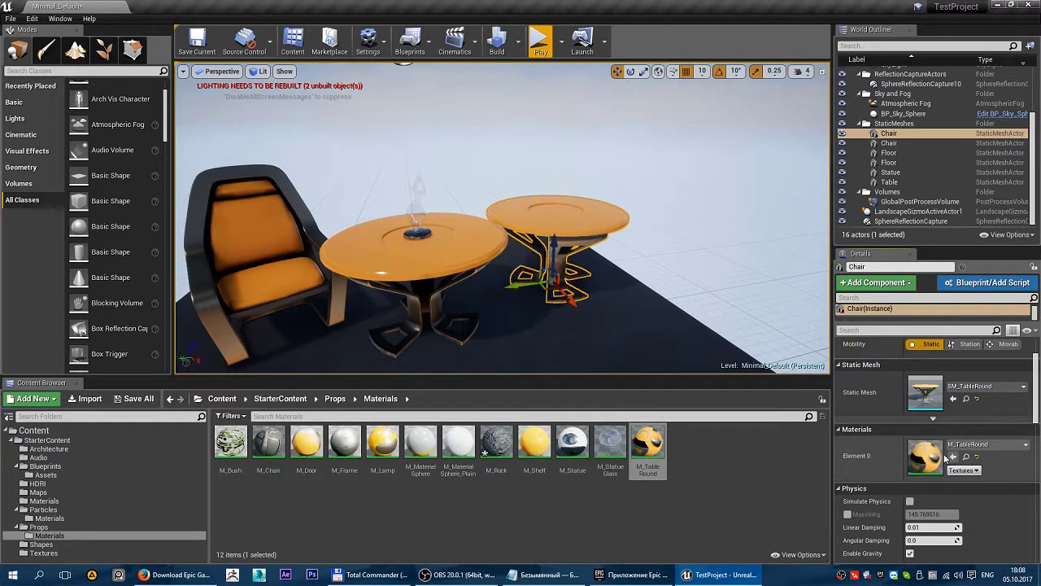
drag(659, 233, 635, 244)
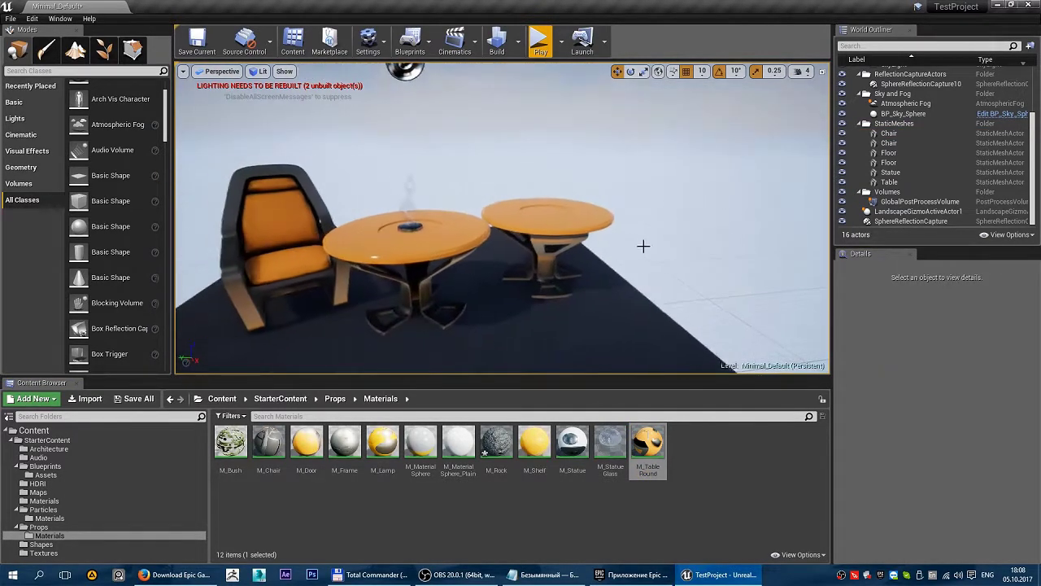
key(ctrl+z)
key(ctrl+z)
key(ctrl+z)
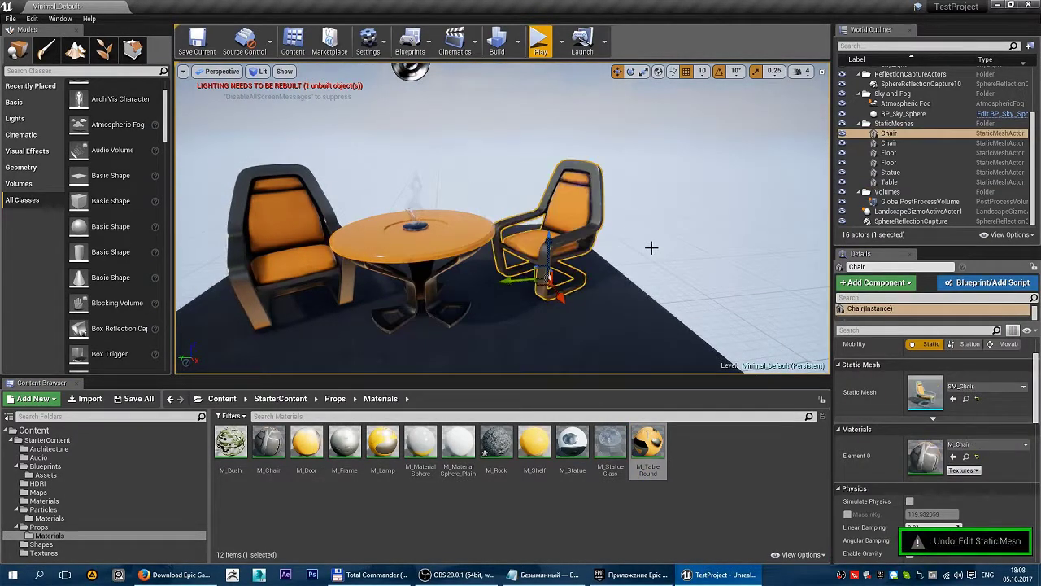
click(490, 244)
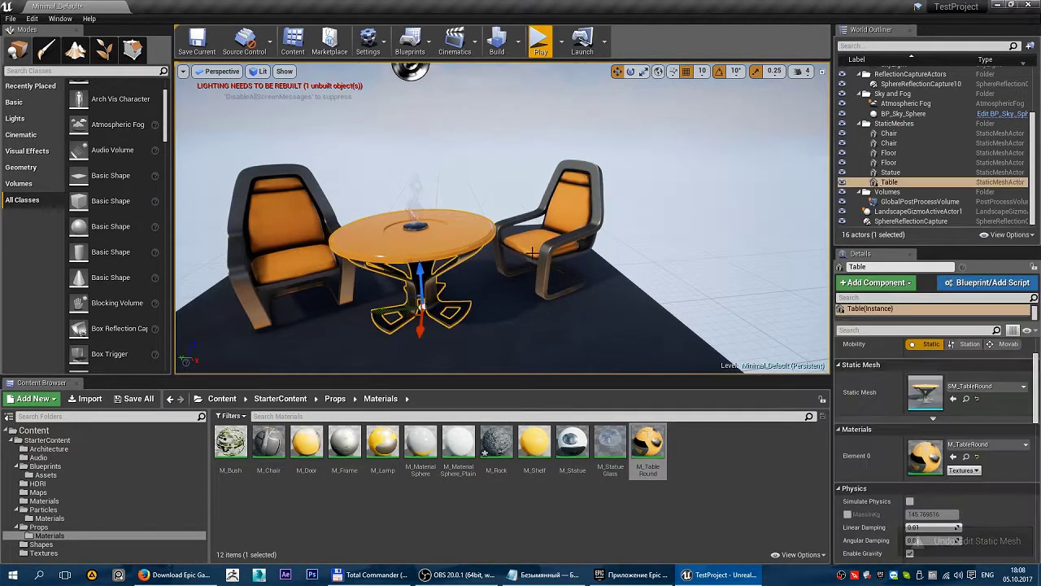
scroll(928, 431, down, 2)
scroll(911, 460, down, 2)
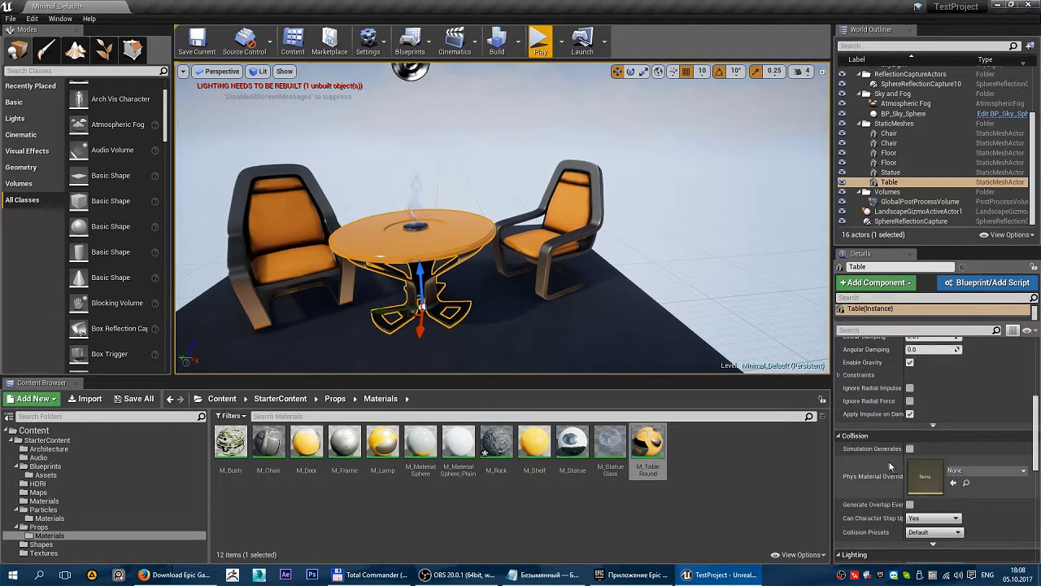
scroll(927, 486, down, 2)
scroll(936, 496, down, 2)
scroll(947, 504, down, 2)
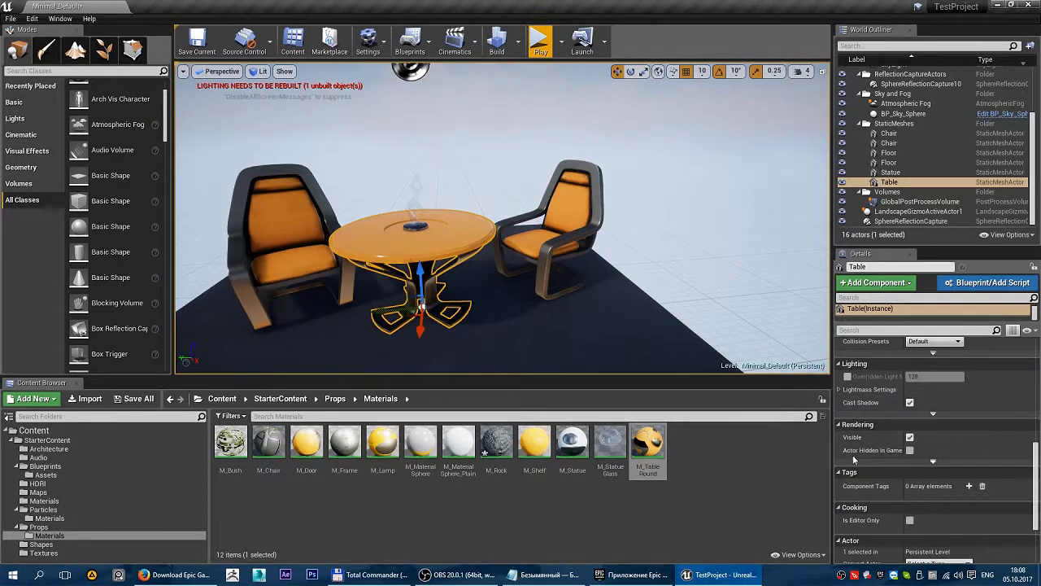
scroll(943, 509, up, 2)
scroll(931, 503, up, 1)
scroll(931, 499, up, 2)
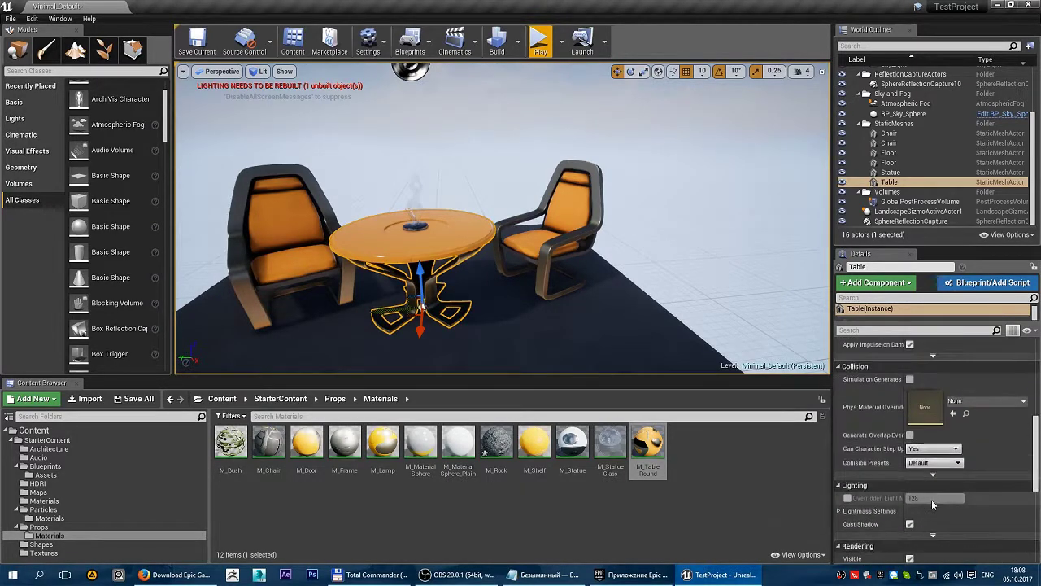
scroll(932, 503, up, 1)
scroll(934, 492, up, 3)
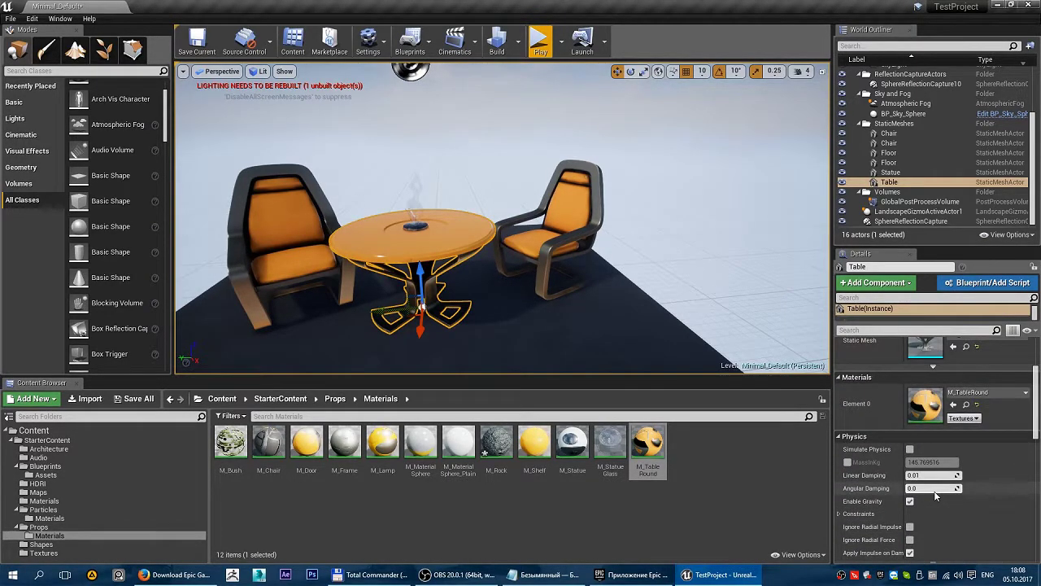
scroll(934, 490, up, 1)
scroll(919, 447, up, 2)
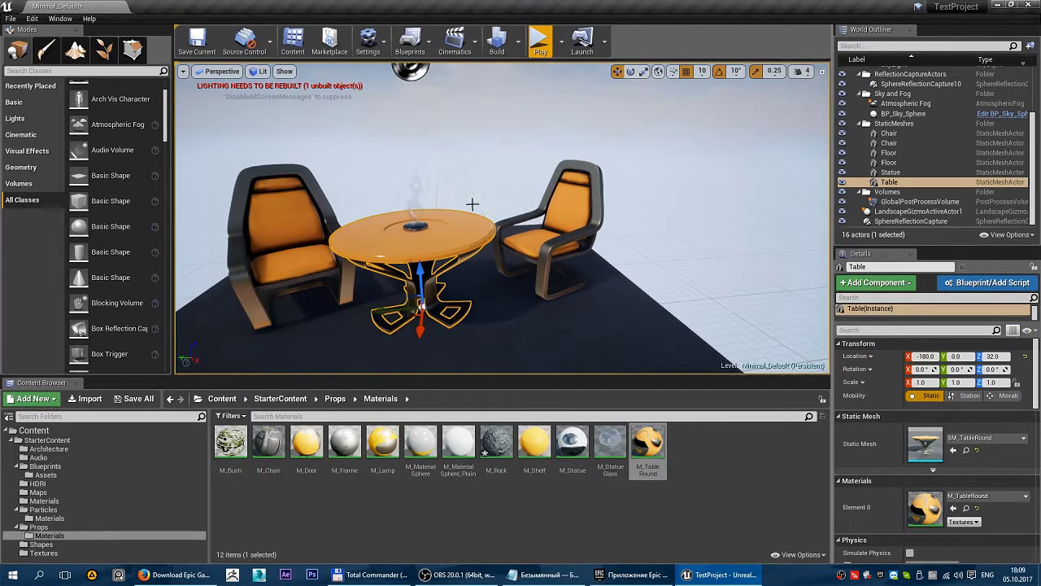
alt+drag(470, 246, 511, 227)
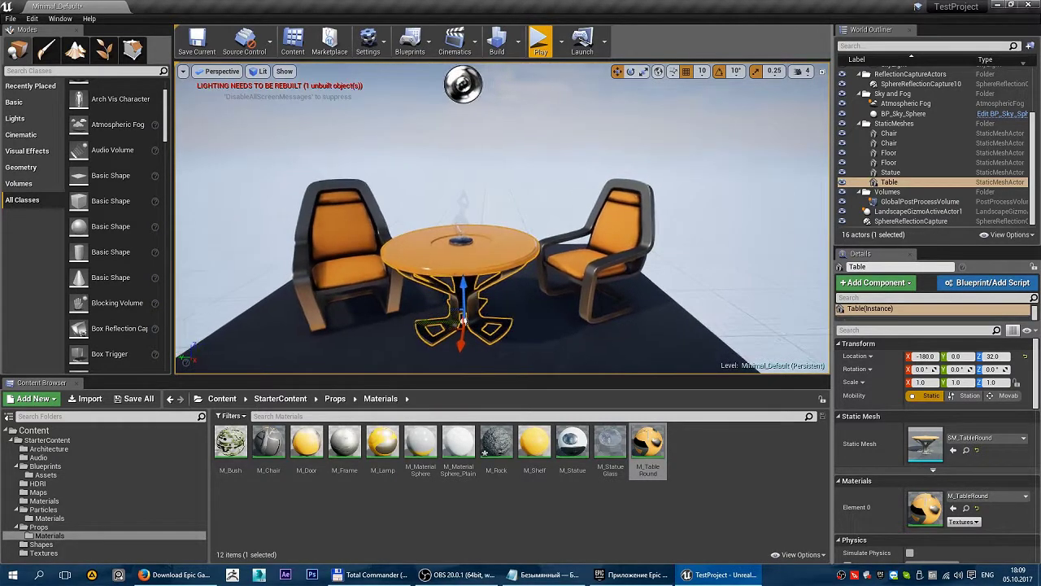
alt+drag(579, 186, 561, 203)
Deselect the table, move the view closer, and enable the Show FPS counter
click(561, 204)
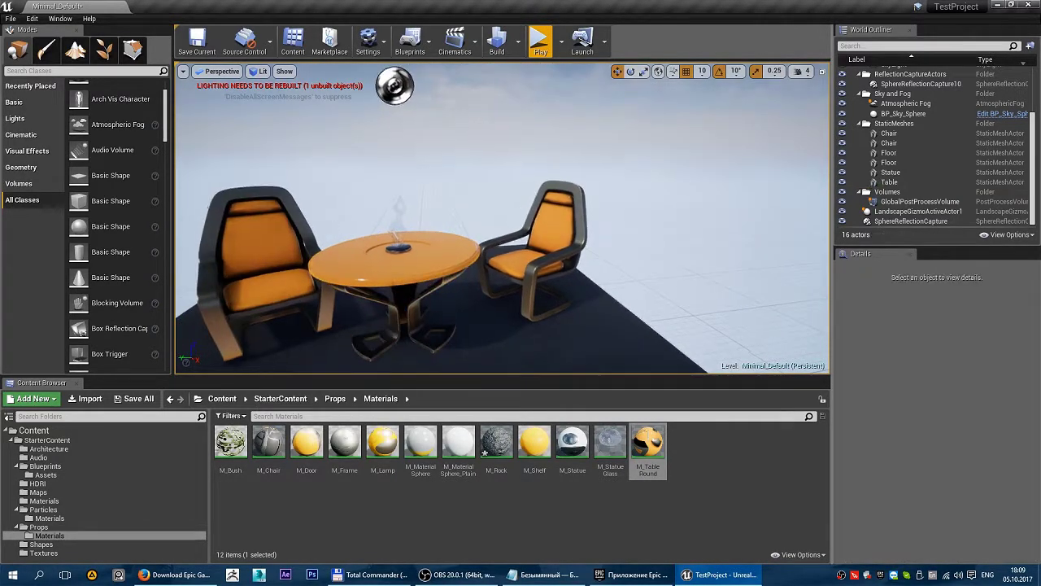
scroll(561, 203, down, 4)
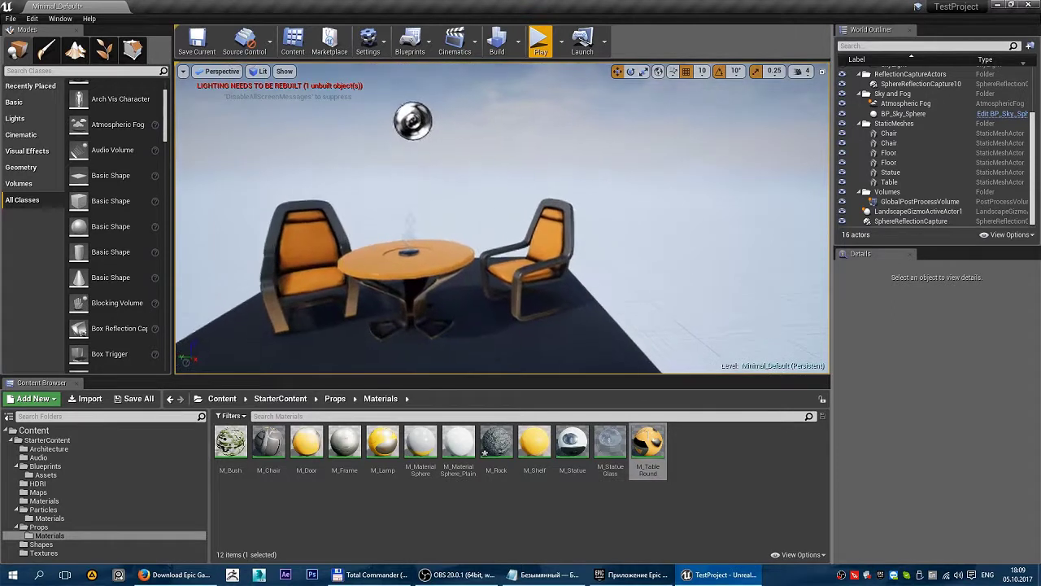
alt+drag(562, 203, 489, 211)
click(184, 71)
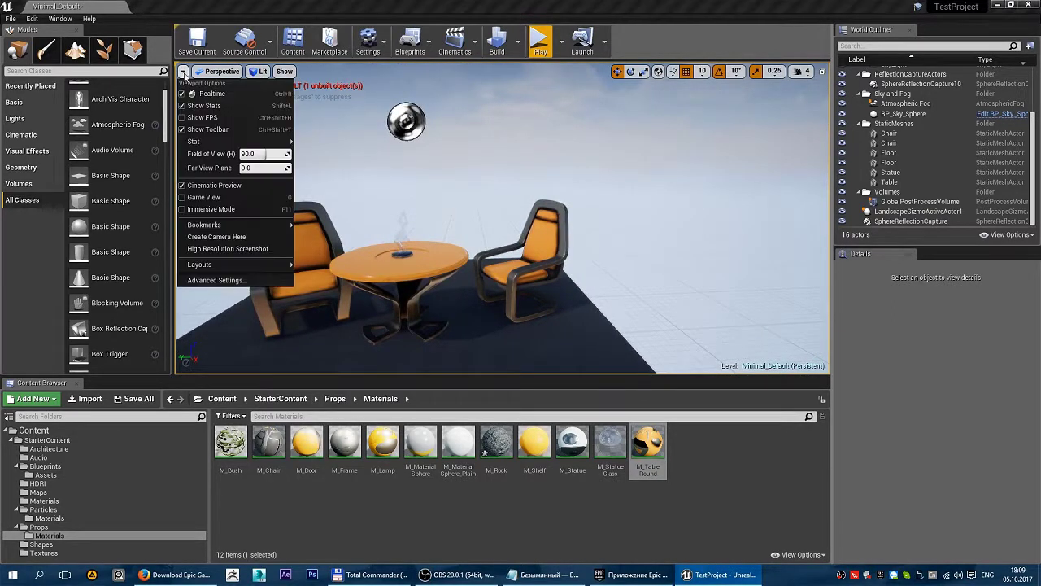
click(203, 103)
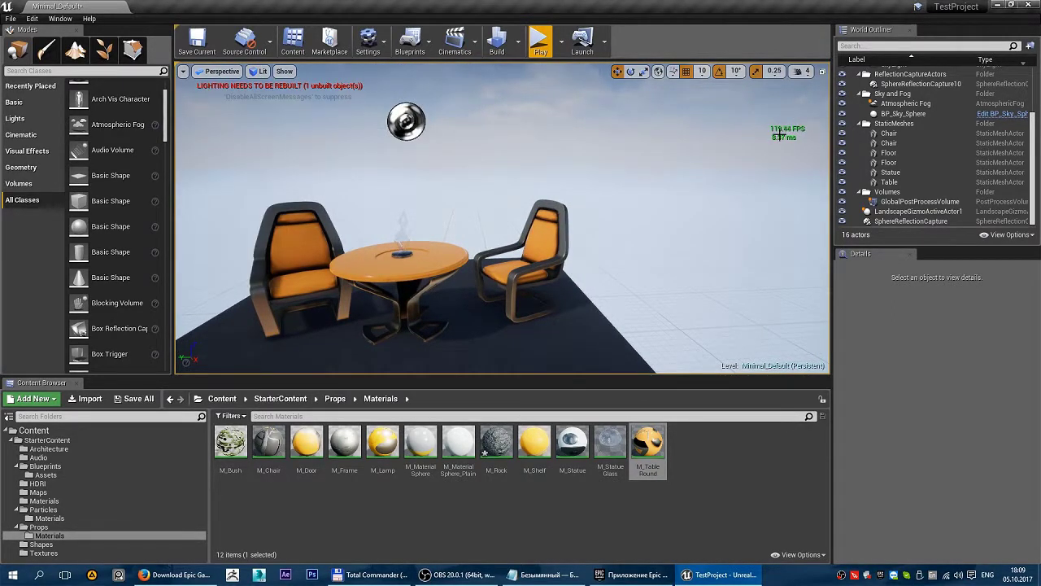
Narrow the field of view to 76.8 and toggle Game View on, then off again
click(183, 71)
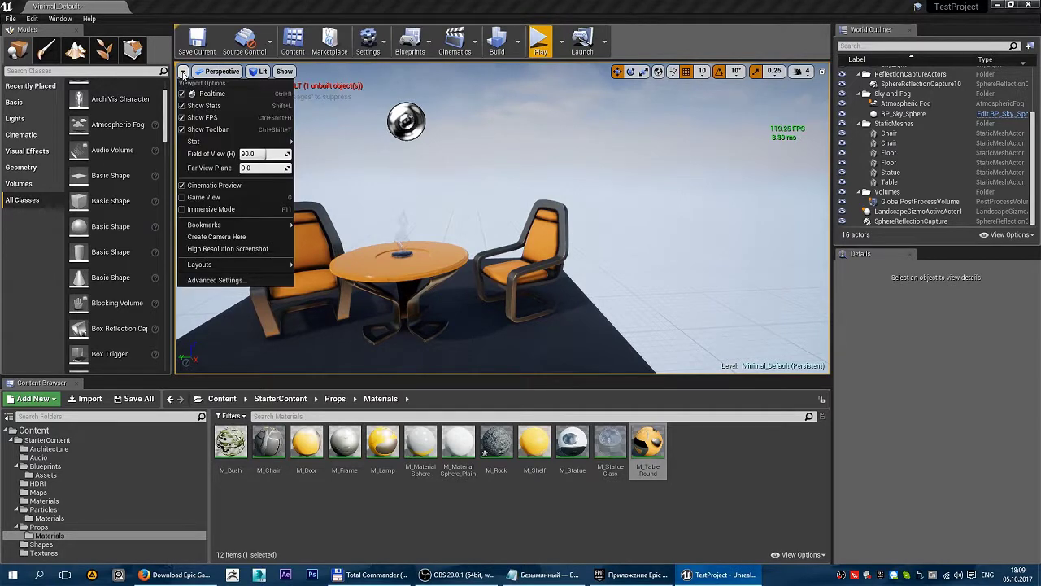
mouse_move(199, 142)
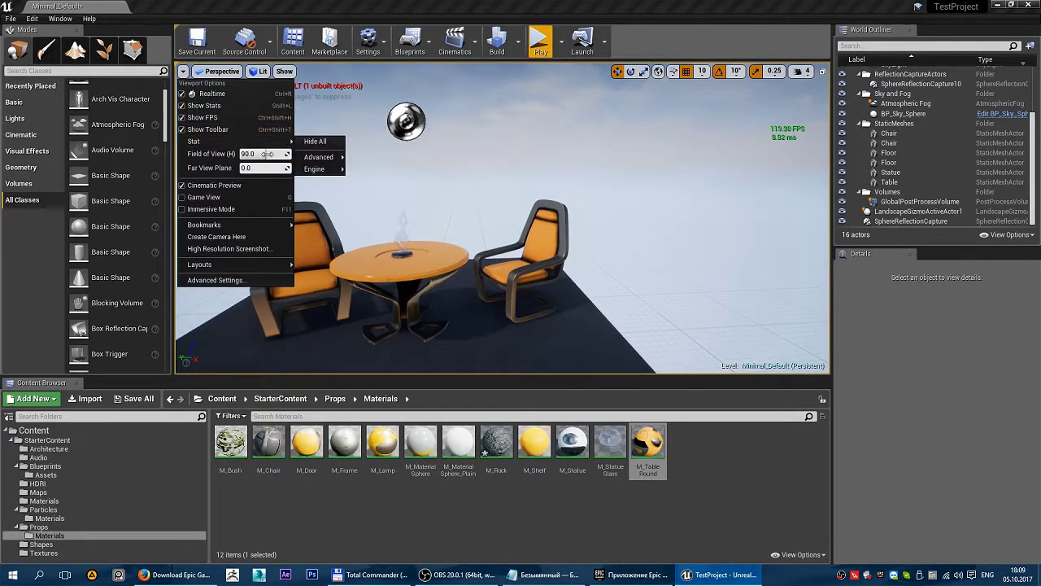
mouse_move(267, 153)
mouse_down()
mouse_move(252, 153)
mouse_move(270, 155)
mouse_up()
click(185, 198)
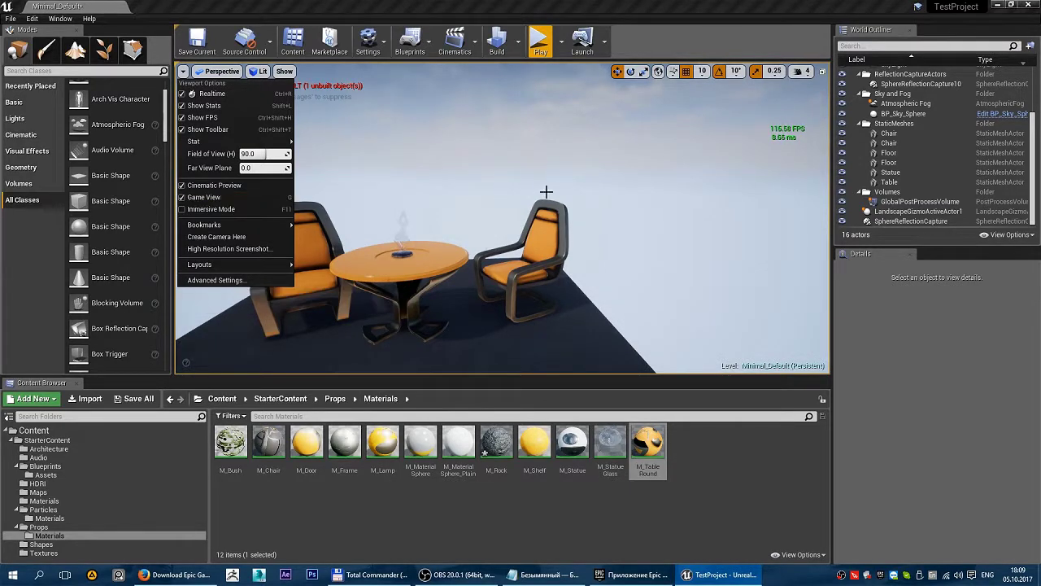
drag(546, 193, 546, 193)
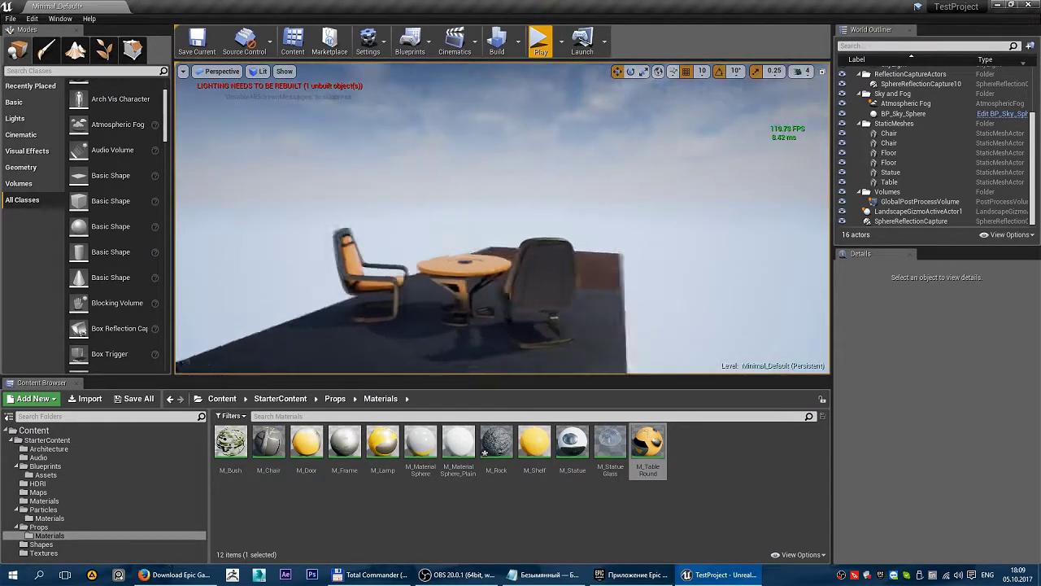
drag(262, 133, 262, 132)
click(183, 71)
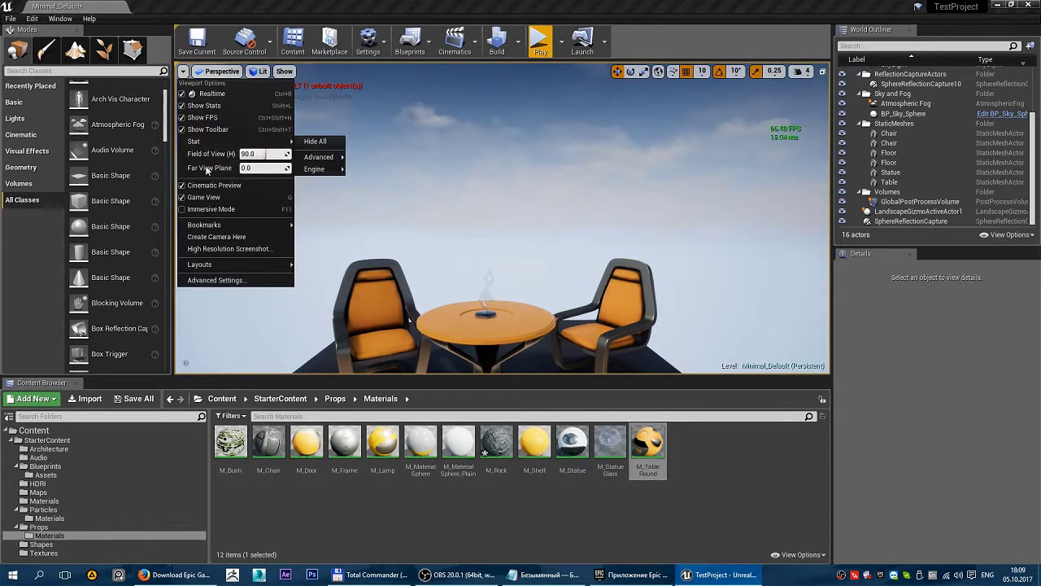
click(203, 198)
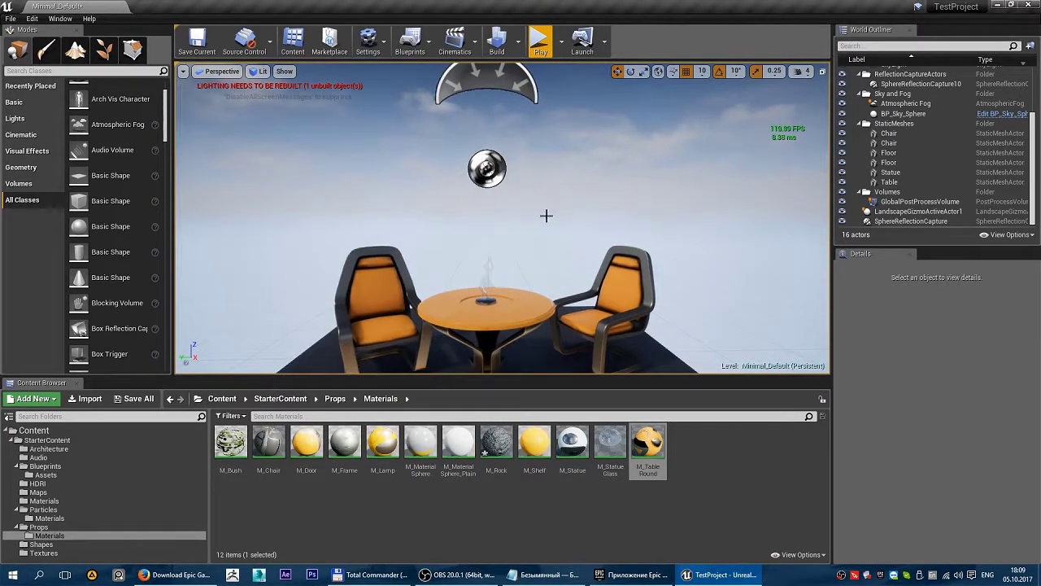
click(183, 71)
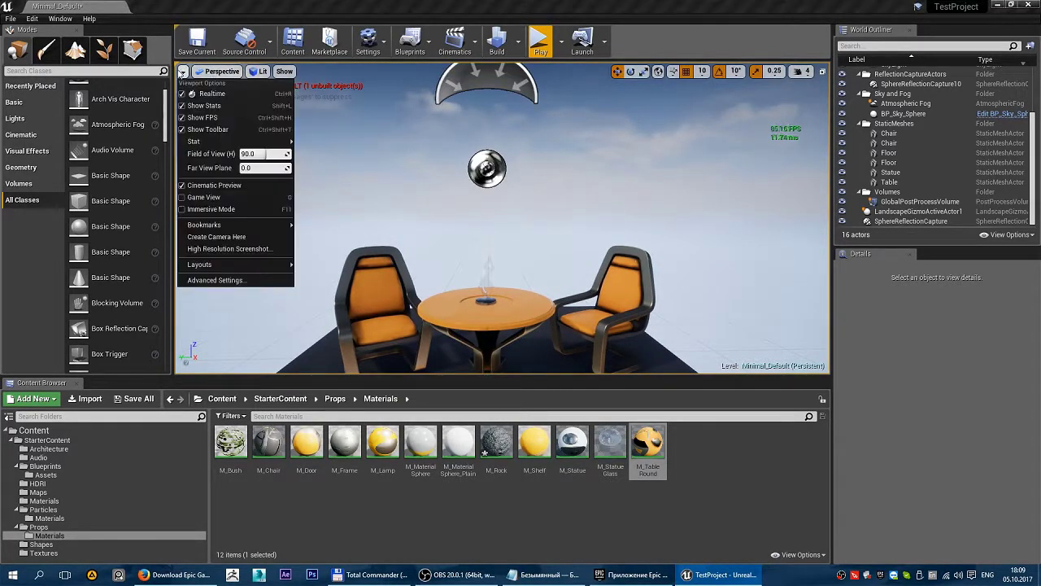
Create and delete a camera at the current view, then check the high-resolution screenshot settings
click(226, 242)
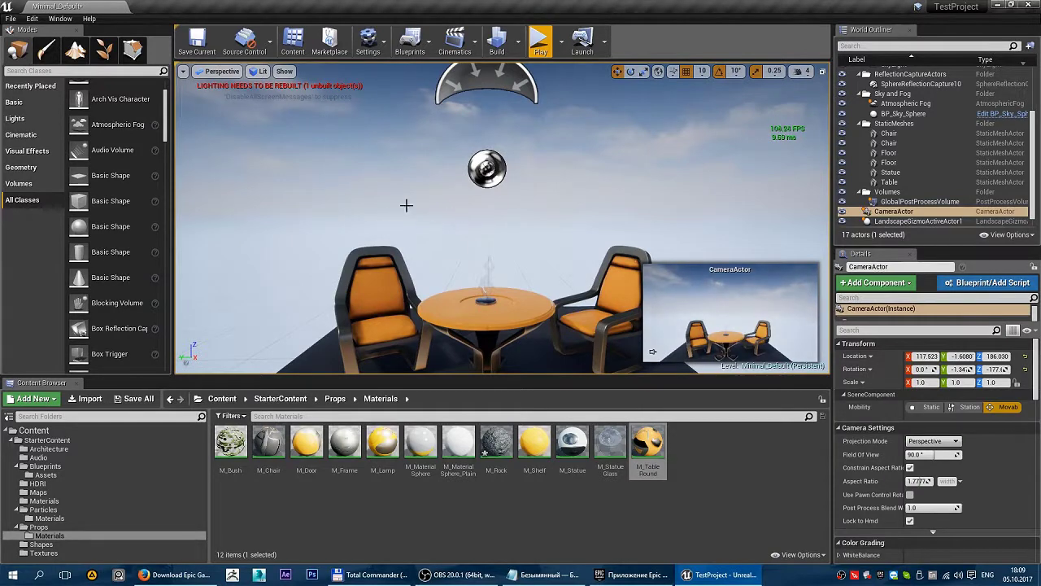
mouse_move(407, 204)
right_down()
mouse_move(423, 195)
mouse_move(433, 206)
mouse_move(182, 75)
right_up()
key(Delete)
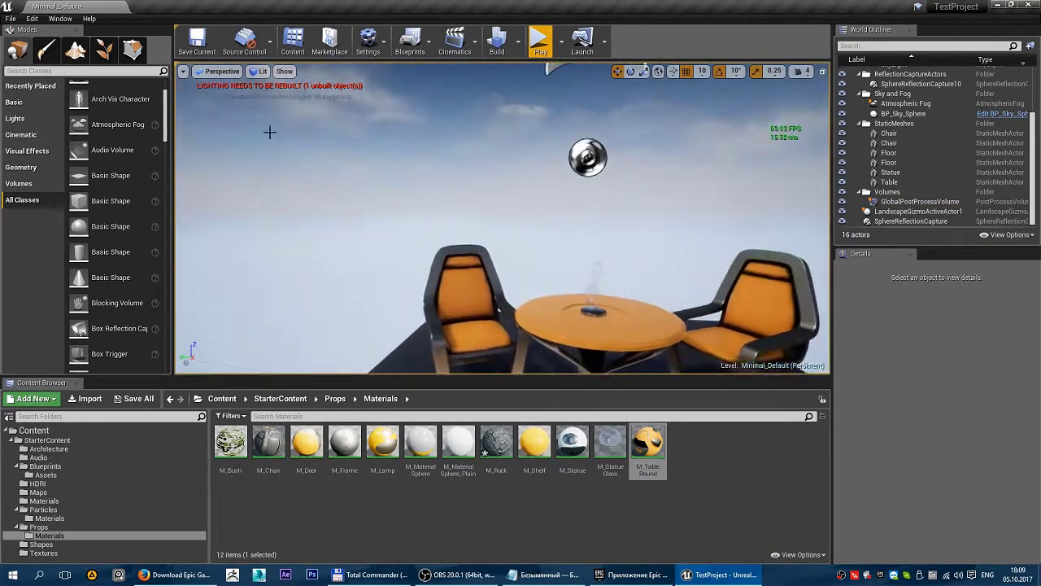
click(183, 73)
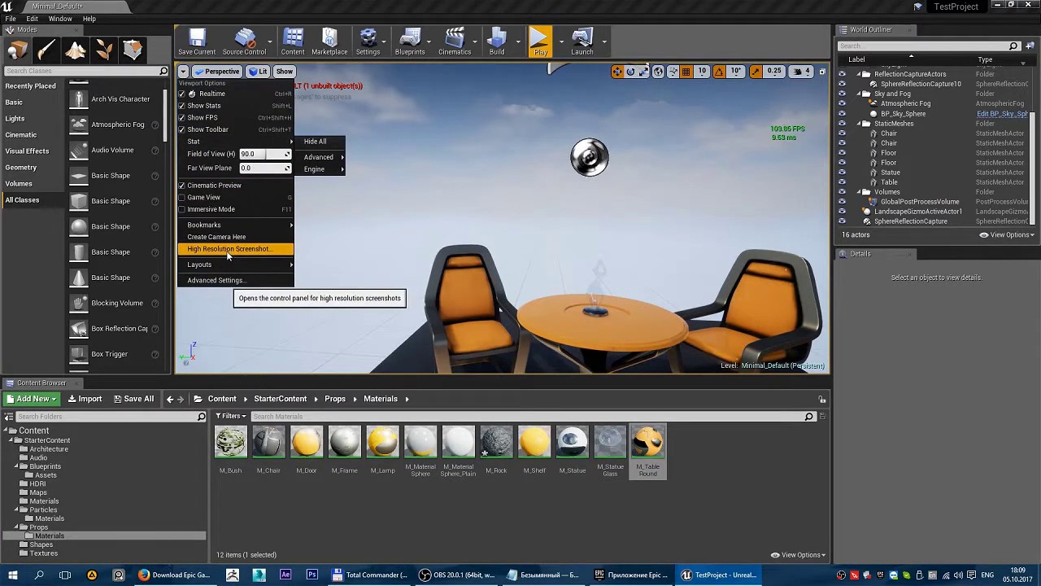
mouse_move(229, 266)
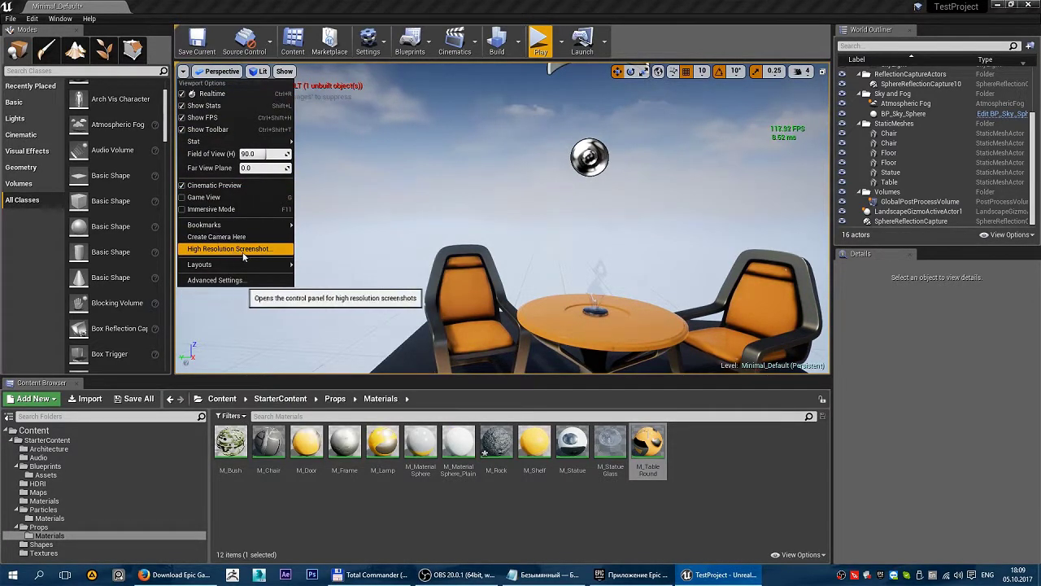
click(274, 249)
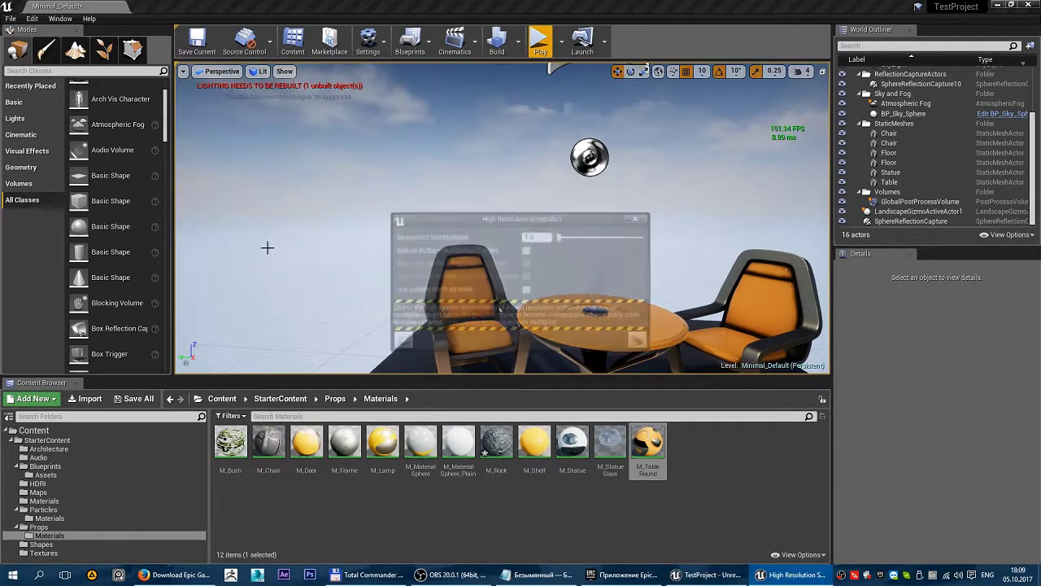
click(639, 219)
right_drag(407, 144, 423, 155)
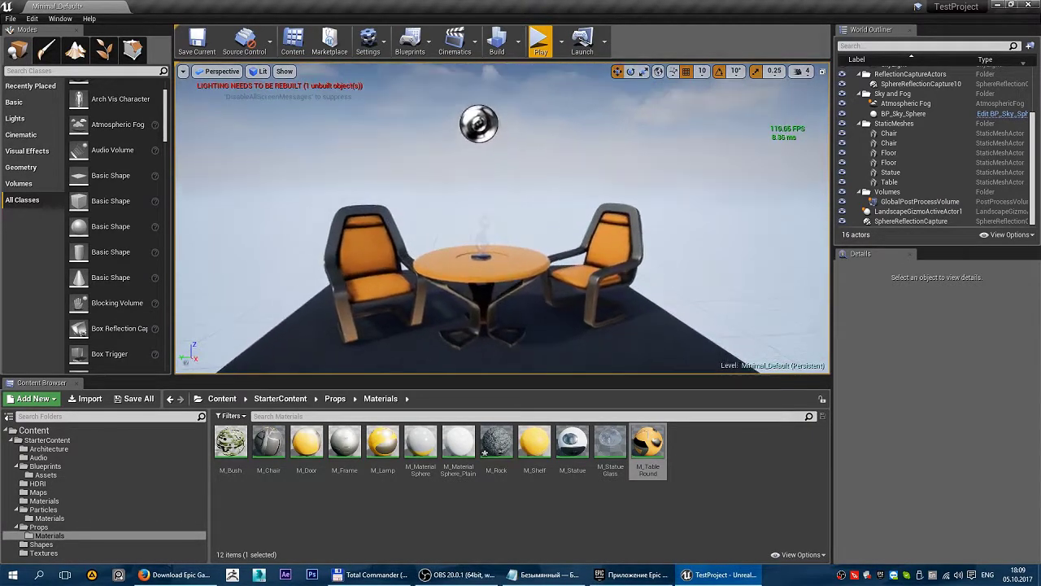
right_drag(484, 175, 488, 177)
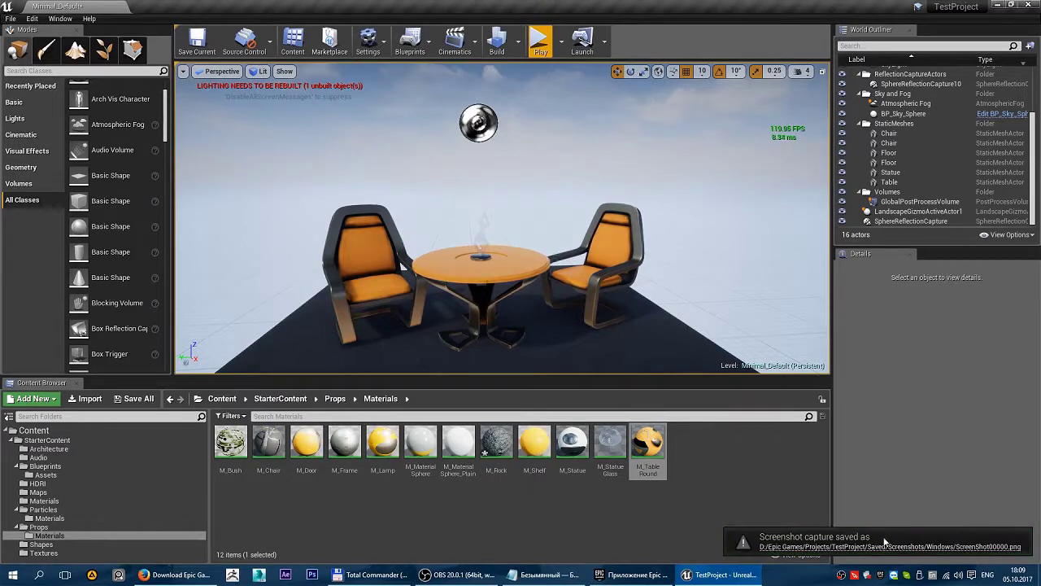
Open ScreenShot00000.png from Saved/Screenshots/Windows in IrfanView, close it, and minimize Explorer
click(890, 546)
double_click(379, 183)
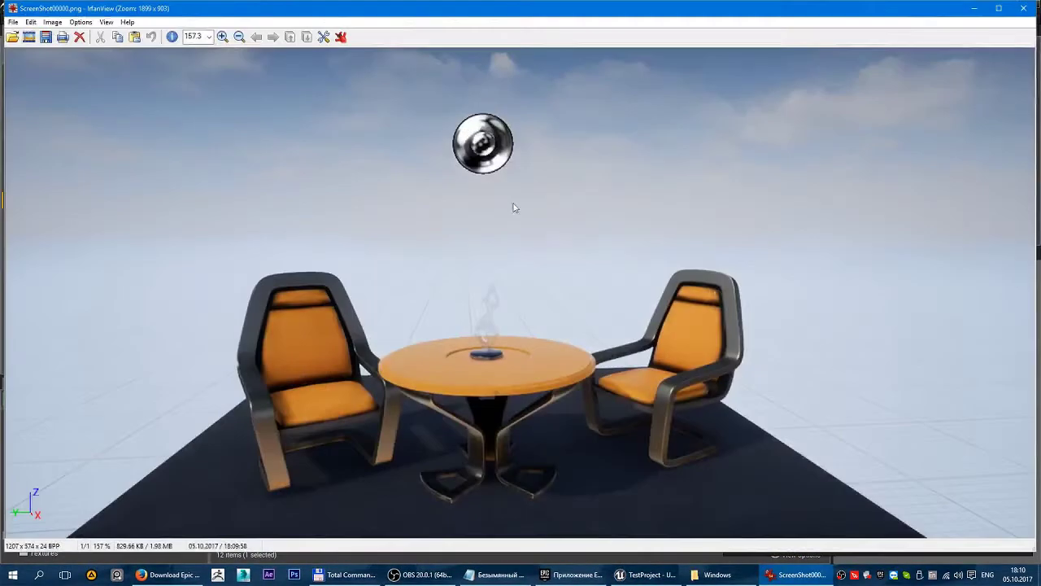
click(1024, 10)
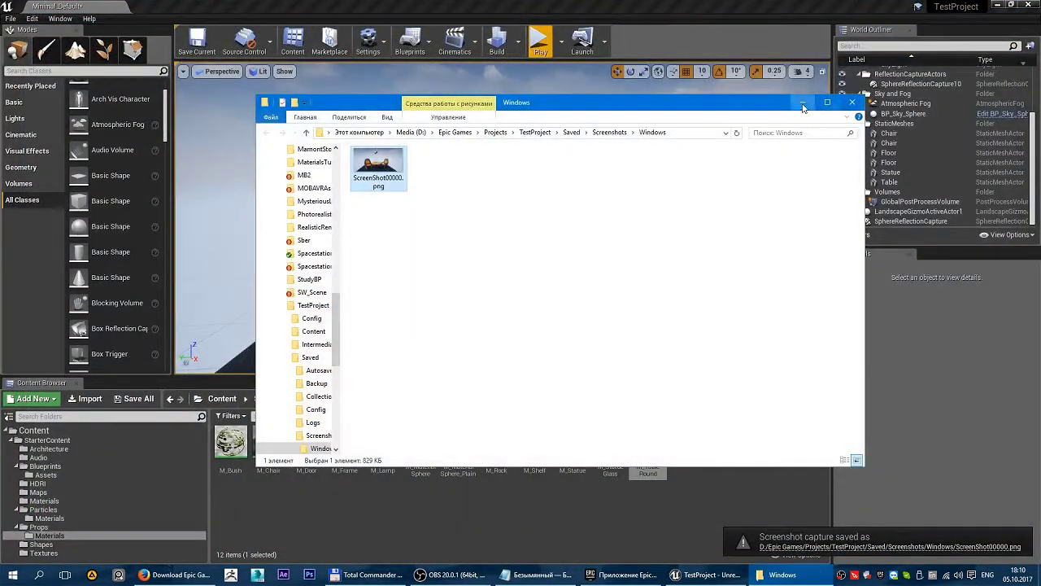
click(803, 104)
click(183, 72)
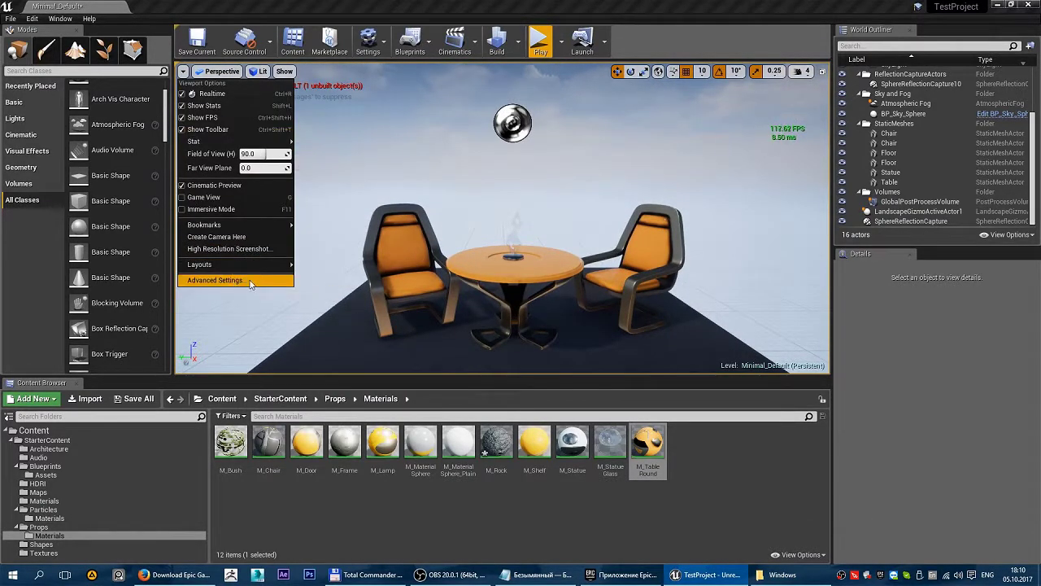
Switch the viewport to the Top view of the table and chairs
mouse_move(262, 266)
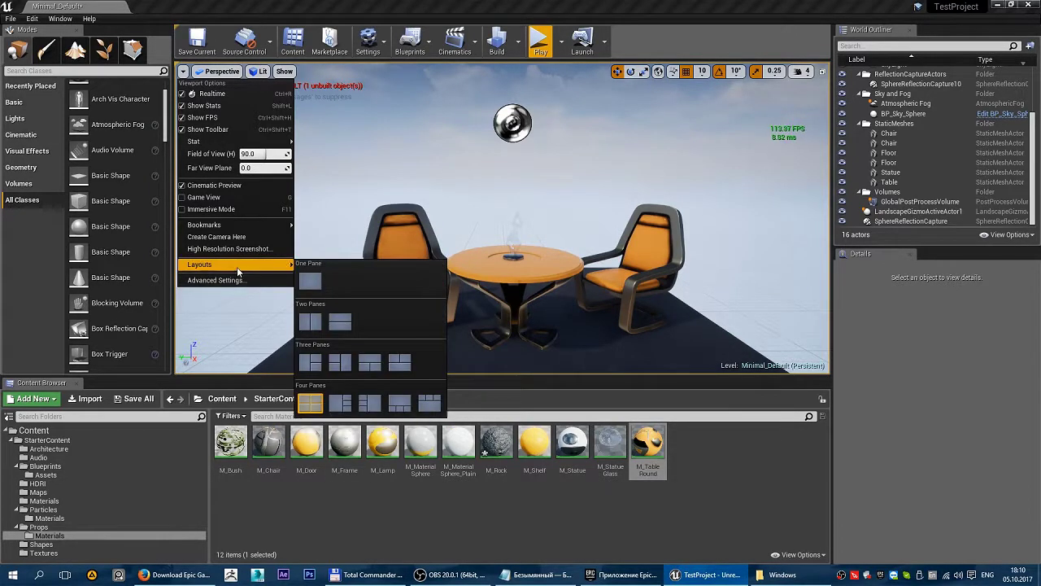
right_drag(457, 175, 515, 92)
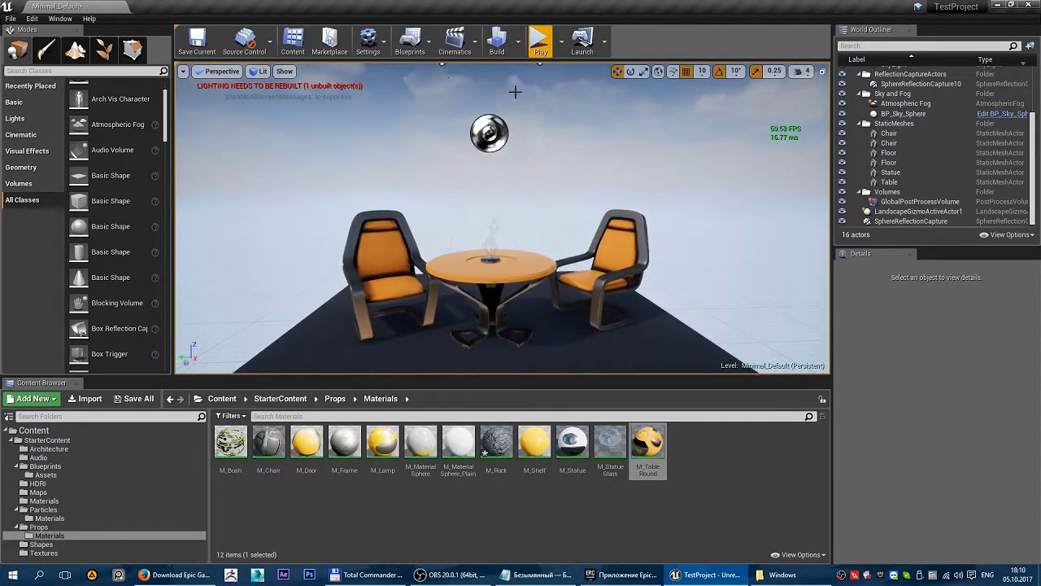
click(183, 71)
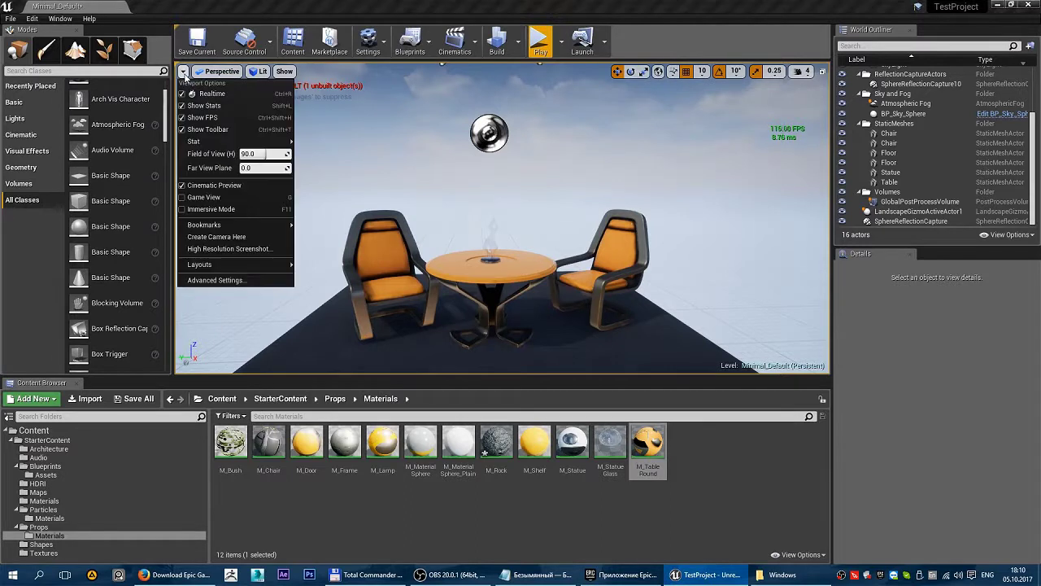
click(219, 72)
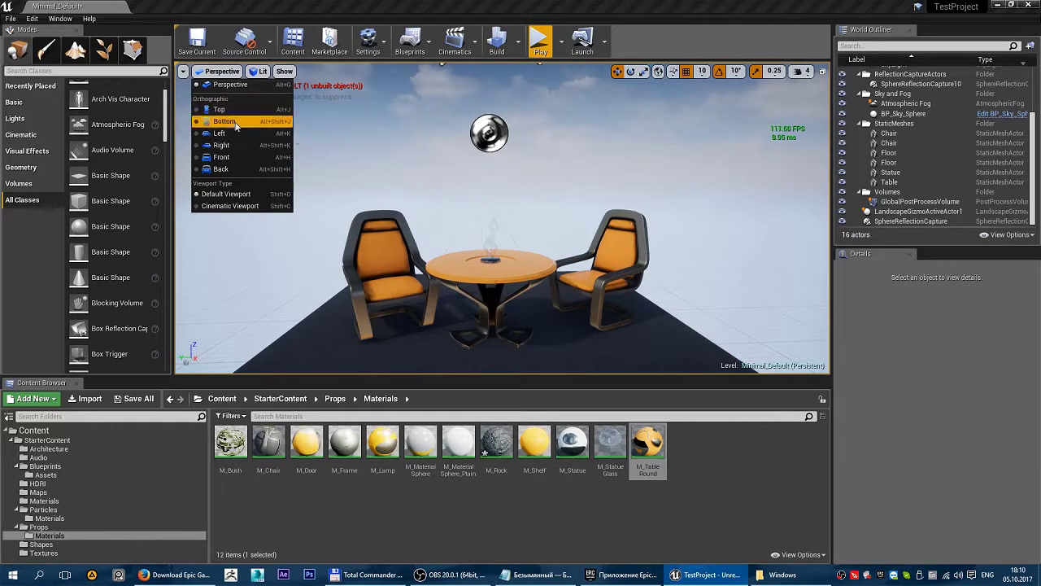
click(234, 112)
scroll(300, 231, up, 3)
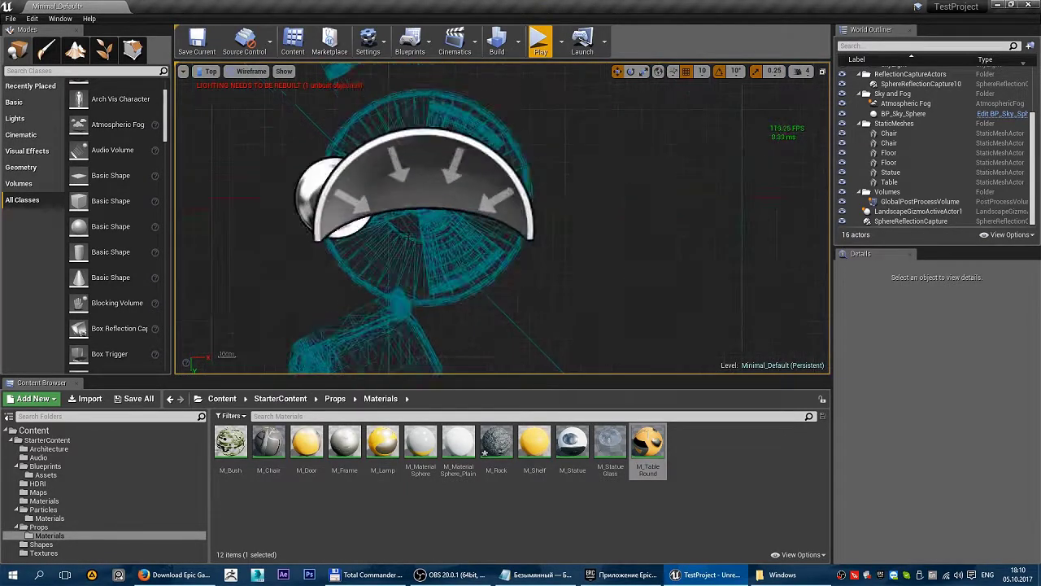
scroll(301, 231, down, 2)
Shade the top view as Lit, then as Unlit
click(251, 72)
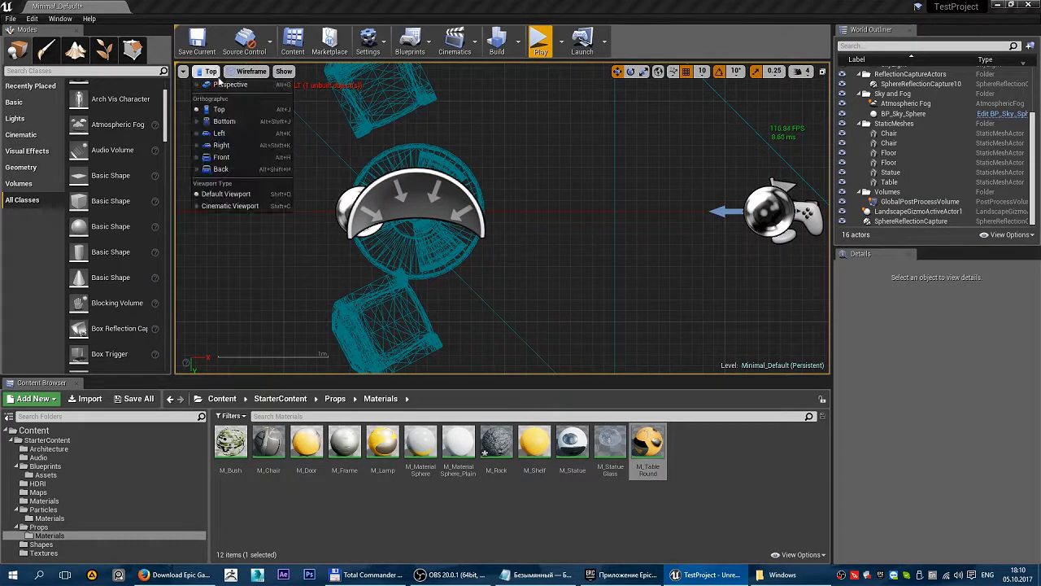
click(249, 95)
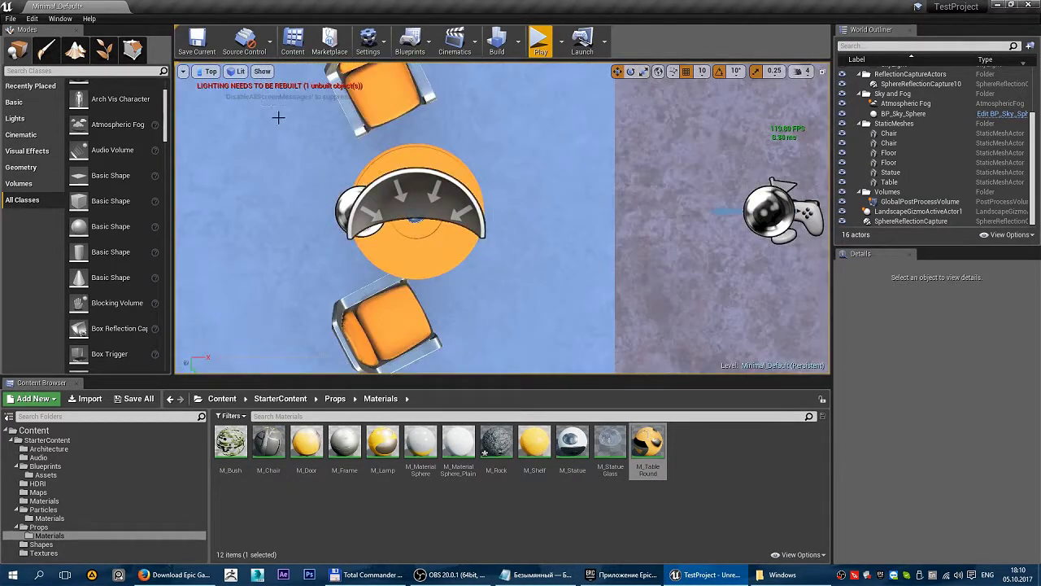
click(236, 71)
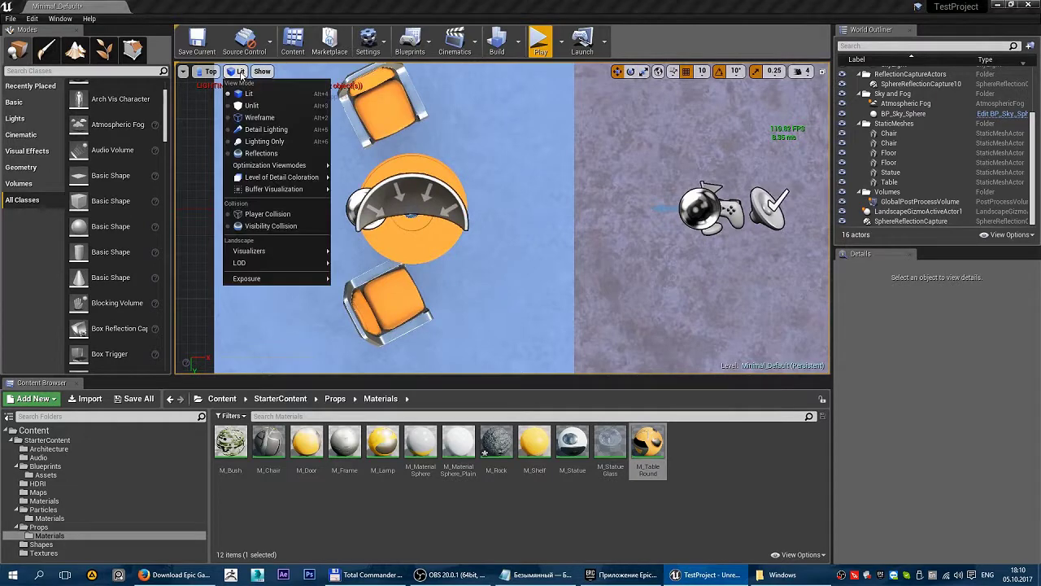
click(244, 107)
scroll(382, 160, down, 1)
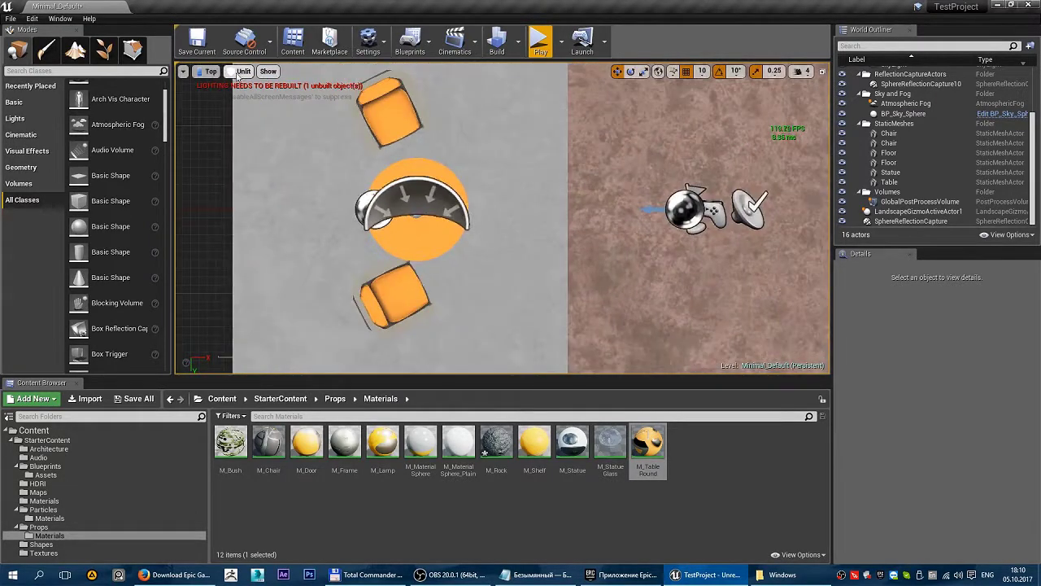
scroll(410, 183, down, 1)
scroll(424, 177, up, 2)
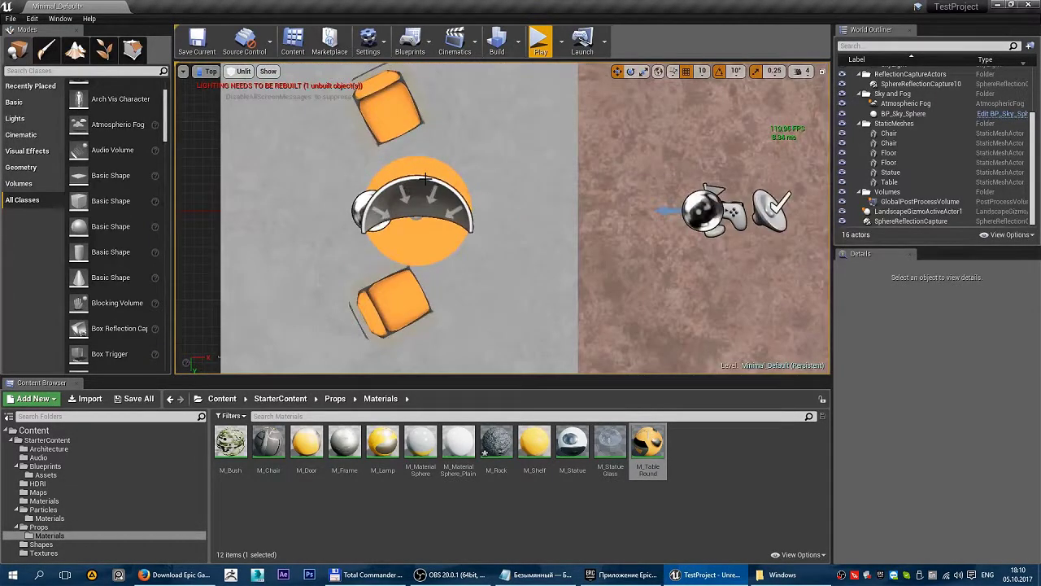
Switch to Wireframe, then return the viewport to Perspective
click(244, 72)
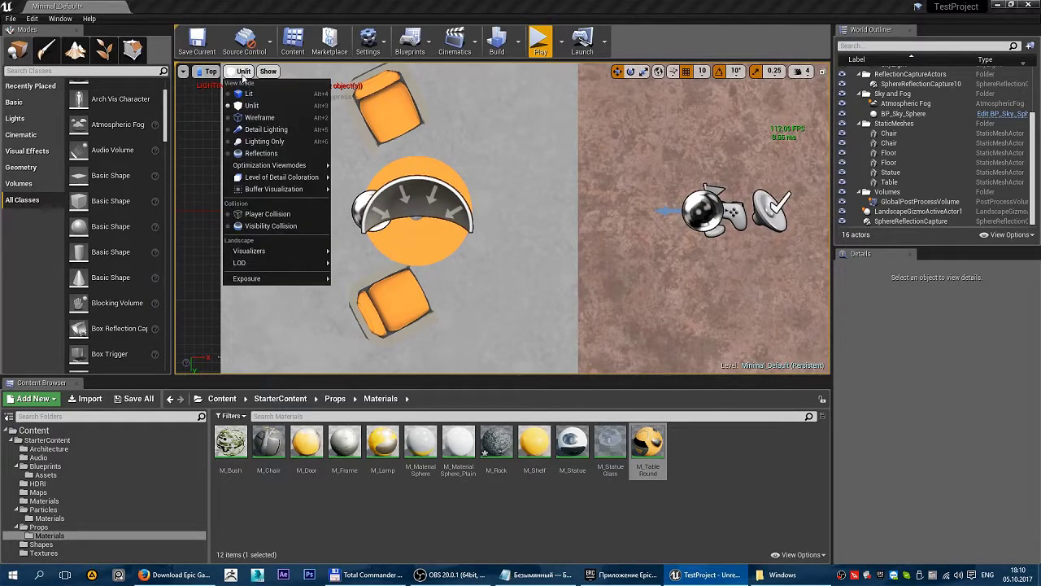
click(259, 118)
click(251, 72)
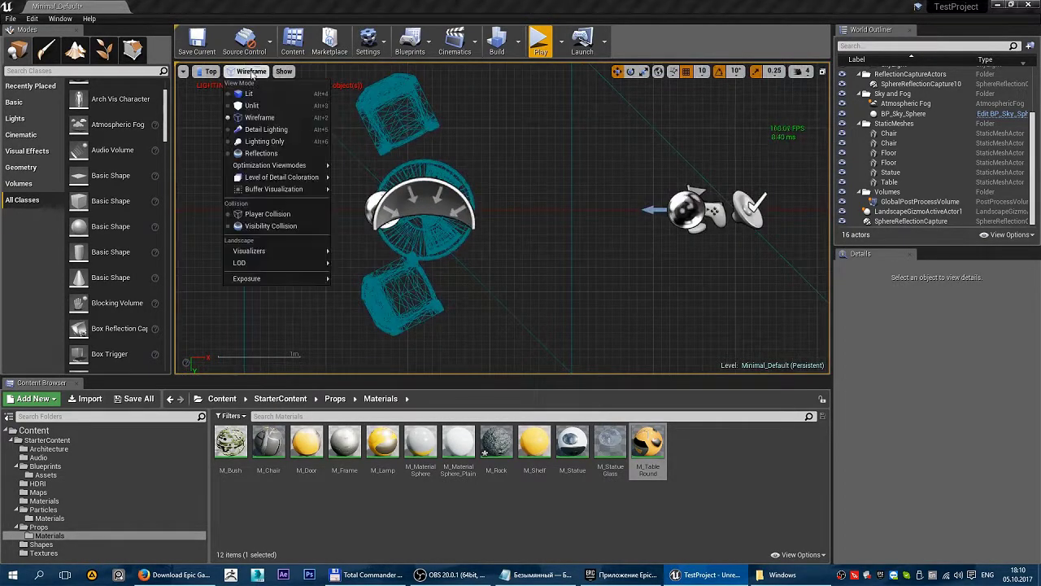
mouse_move(268, 165)
click(260, 118)
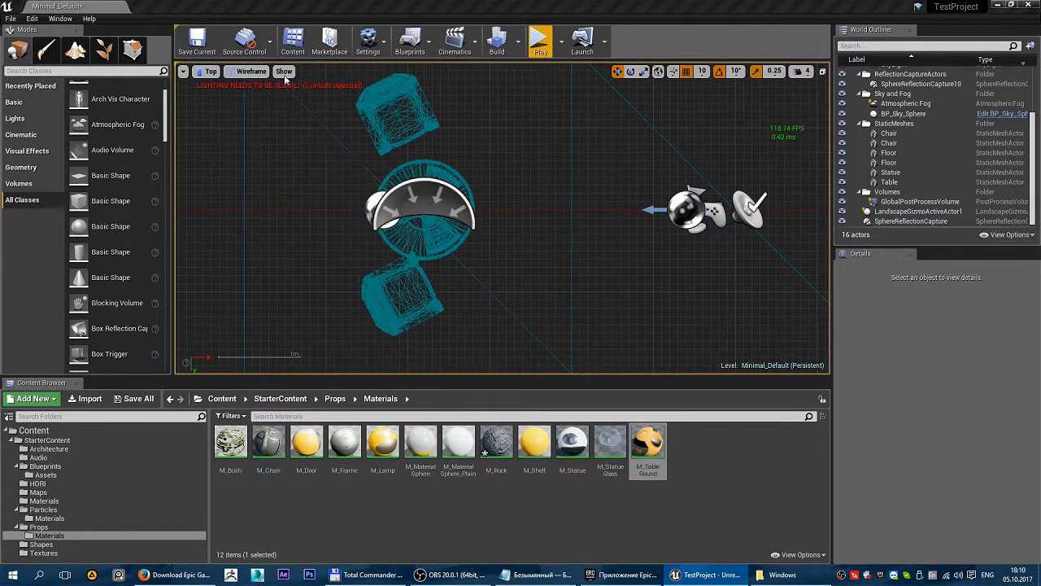
click(251, 71)
click(214, 76)
click(211, 72)
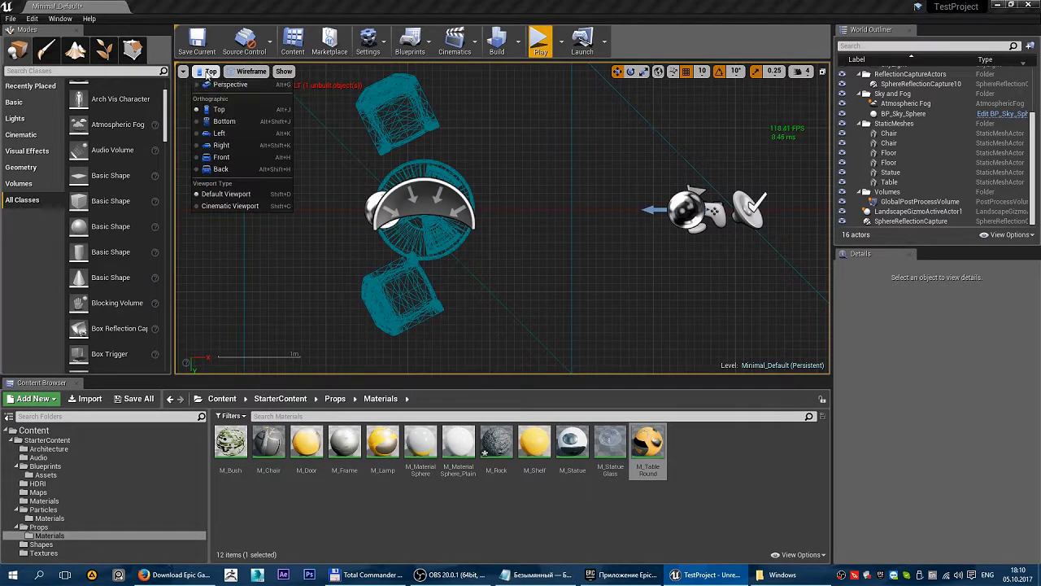
click(214, 88)
click(285, 72)
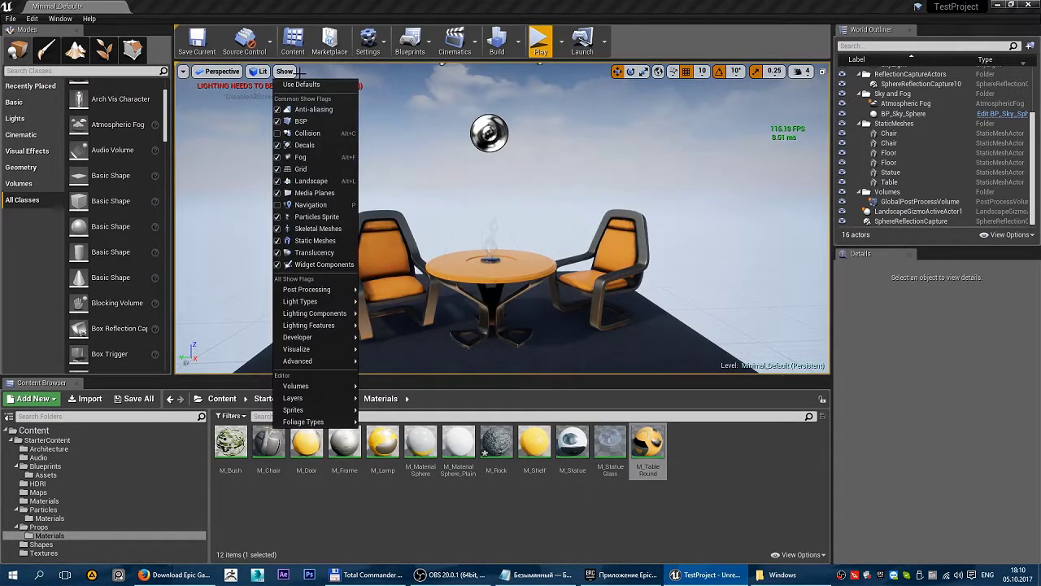
click(304, 121)
drag(304, 121, 292, 90)
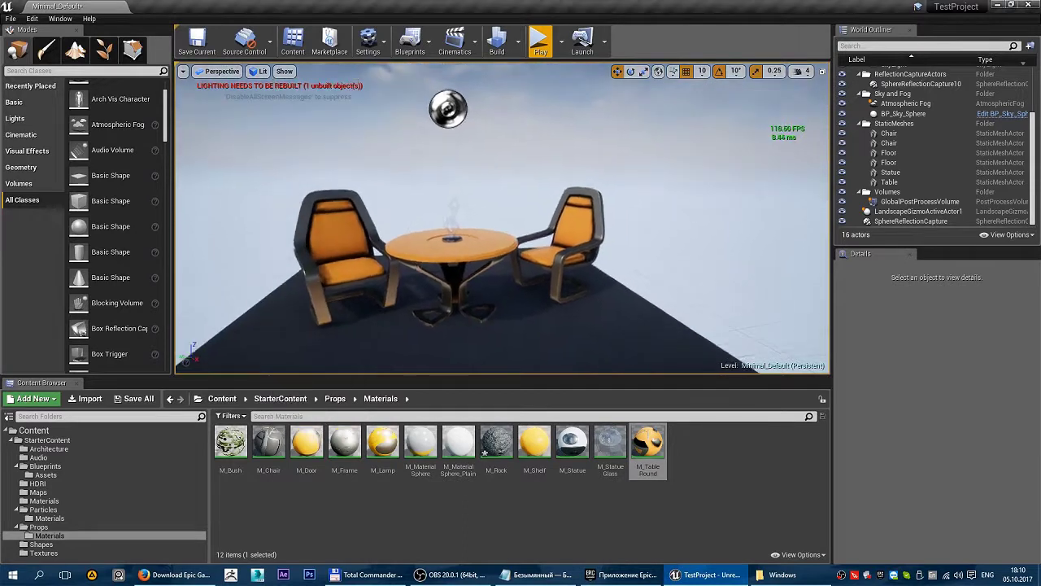
click(284, 72)
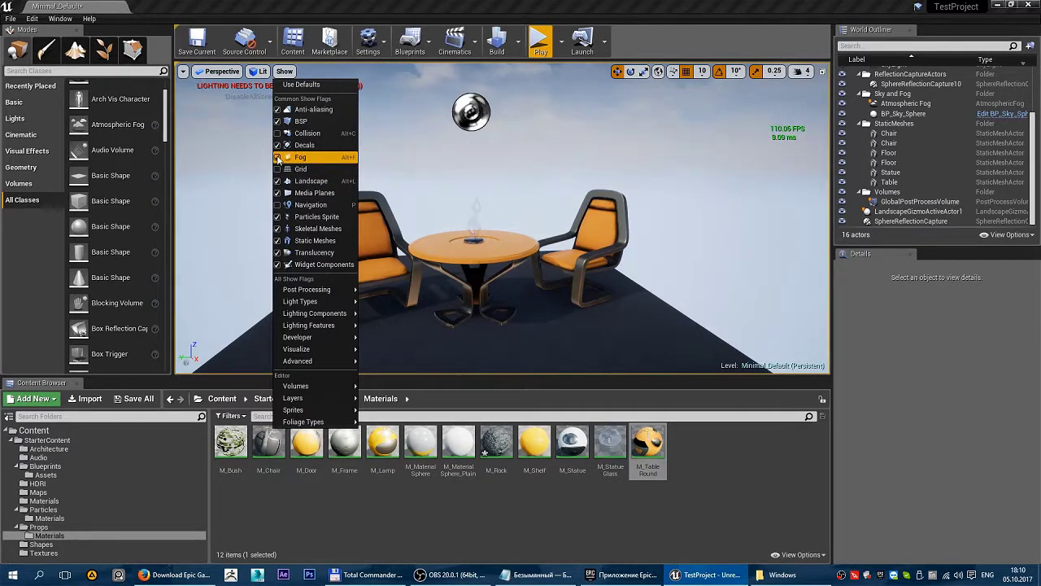
click(277, 241)
click(278, 240)
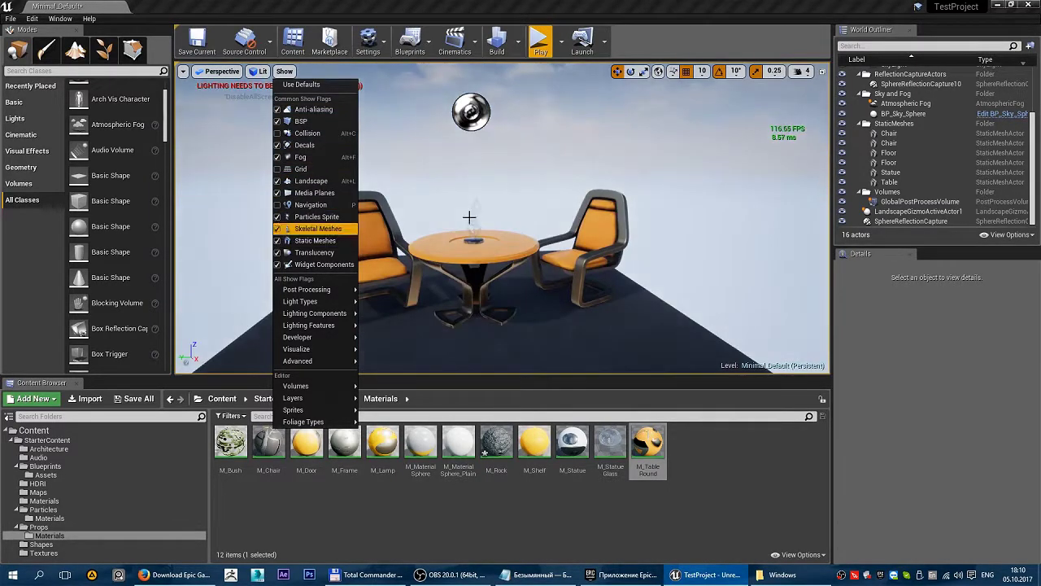
click(545, 150)
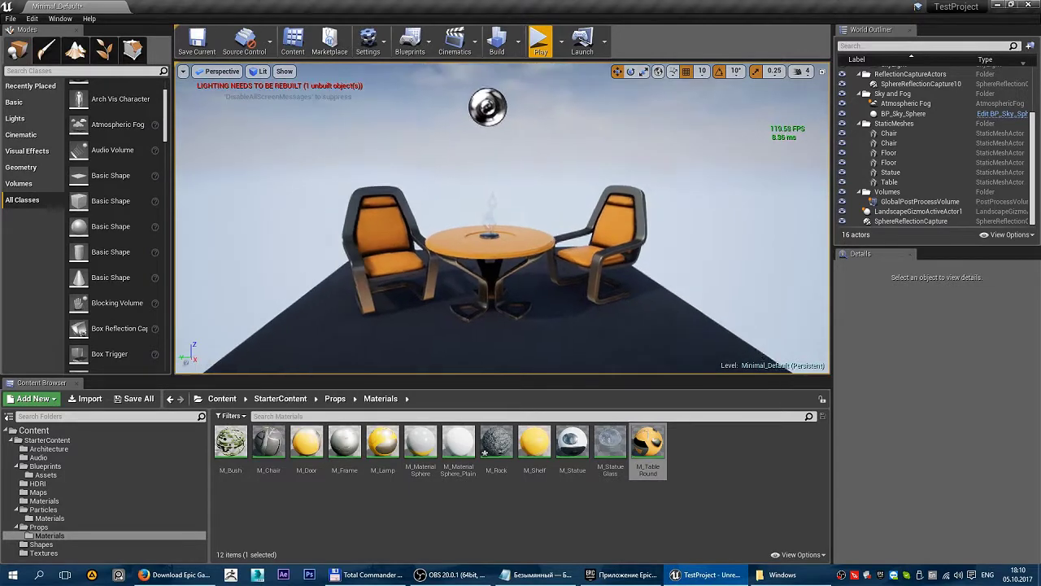
click(258, 71)
click(284, 71)
click(284, 71)
mouse_move(305, 337)
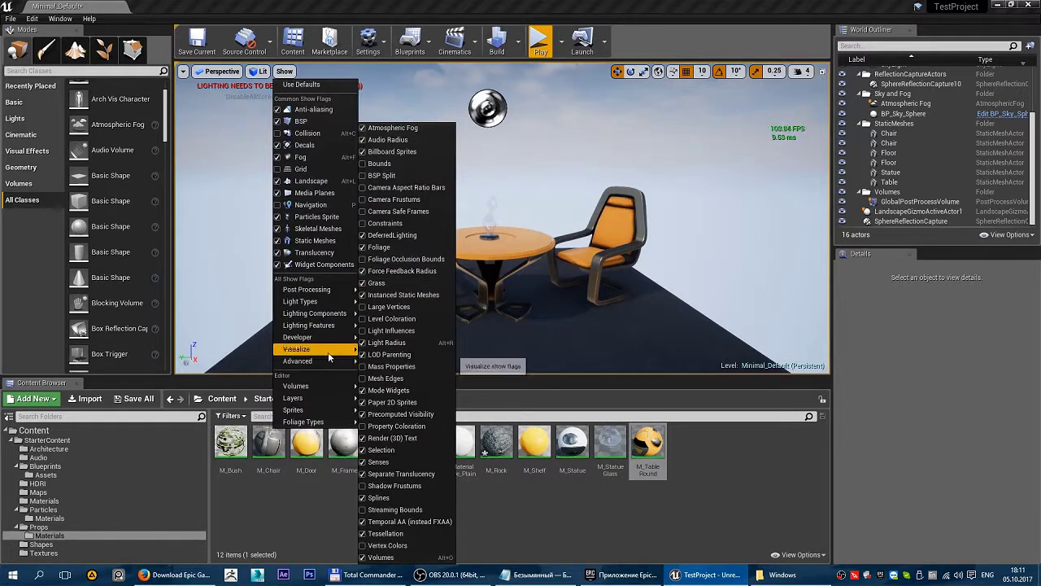
mouse_move(328, 355)
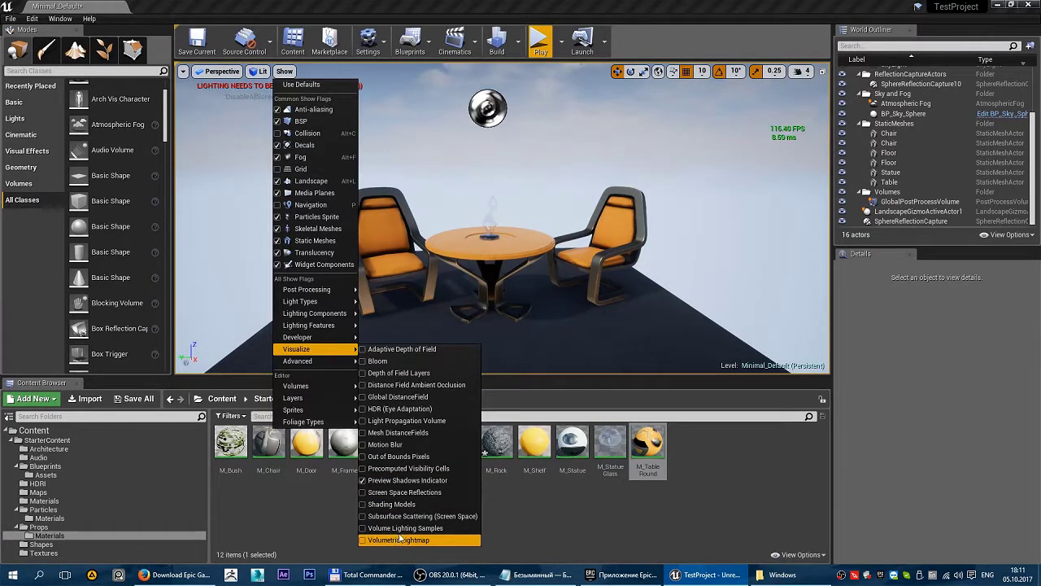
drag(425, 306, 516, 196)
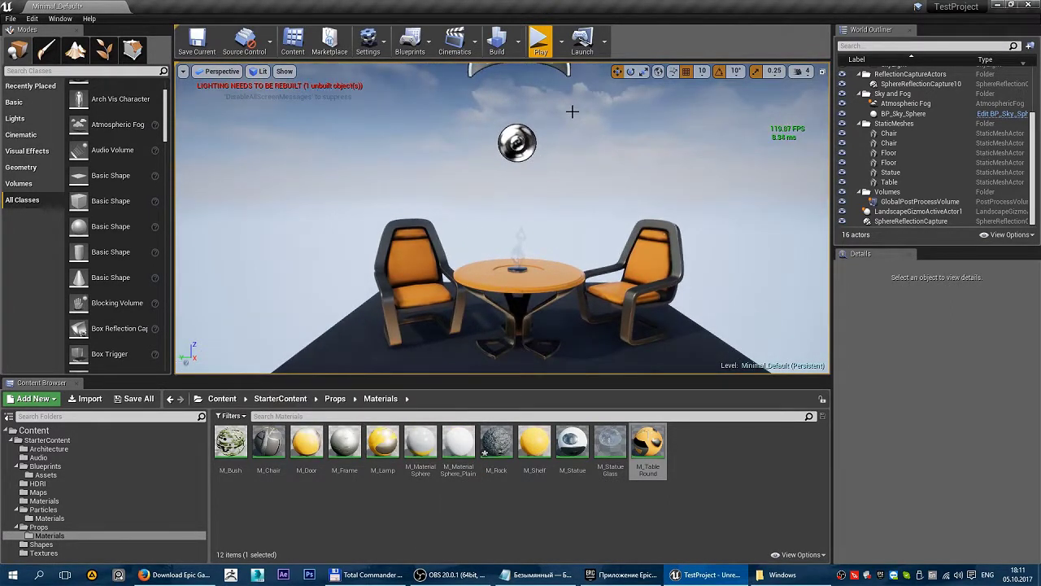
drag(570, 184, 532, 184)
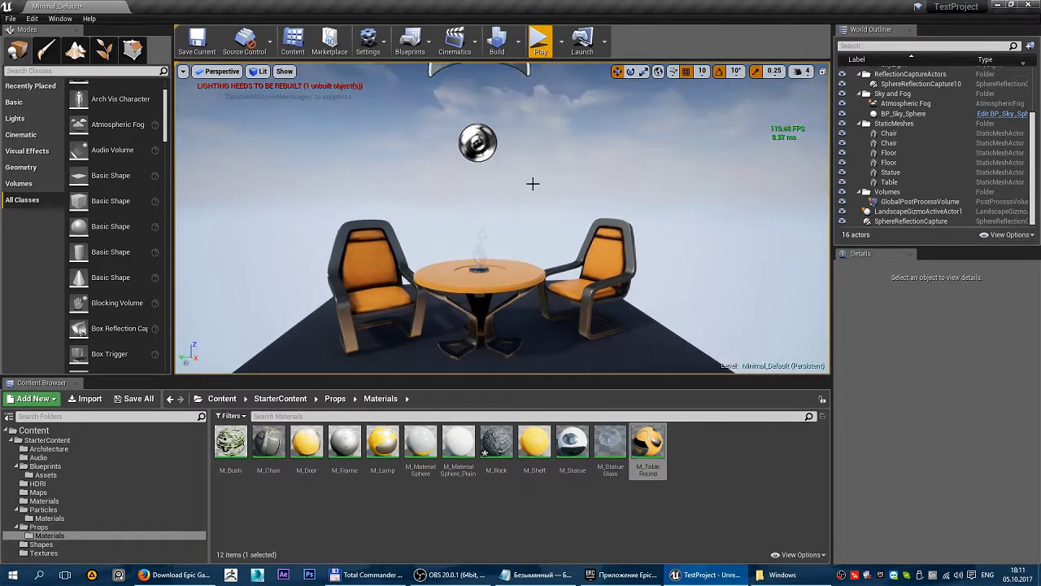
Select the left chair, try moving it along Y, and undo the move
click(364, 258)
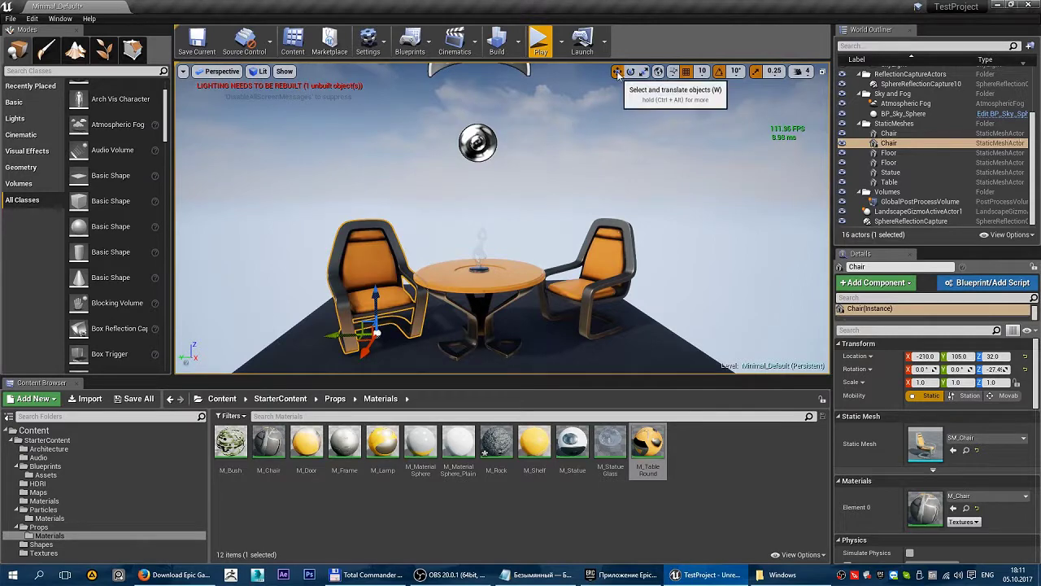
drag(567, 131, 521, 134)
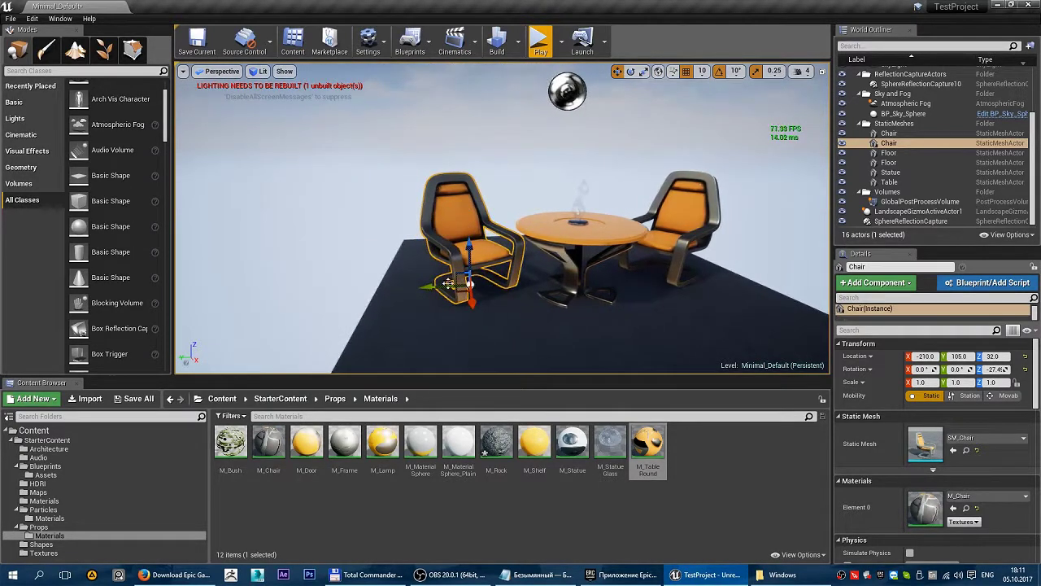
drag(441, 287, 281, 291)
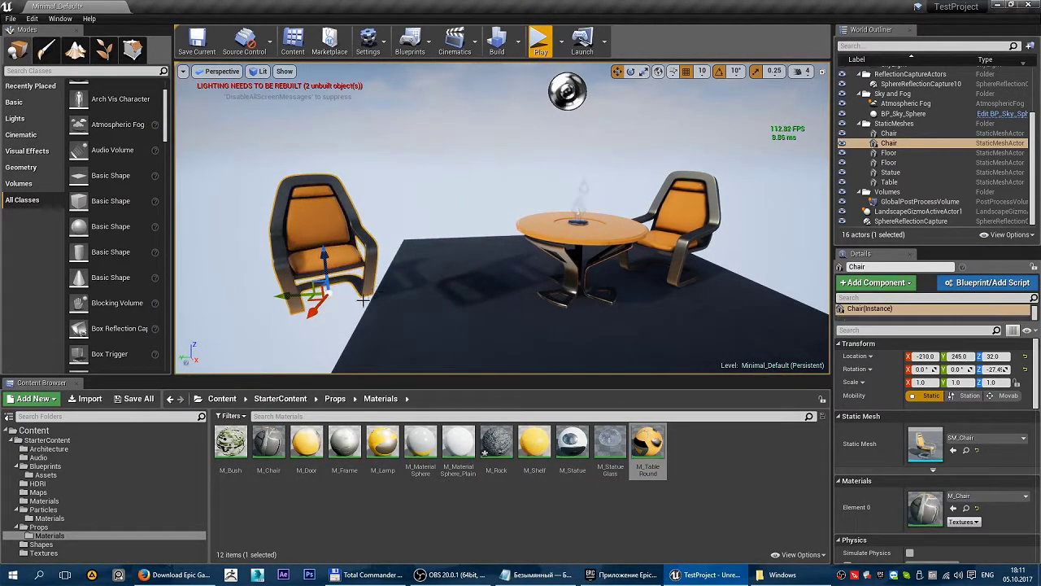
key(ctrl+z)
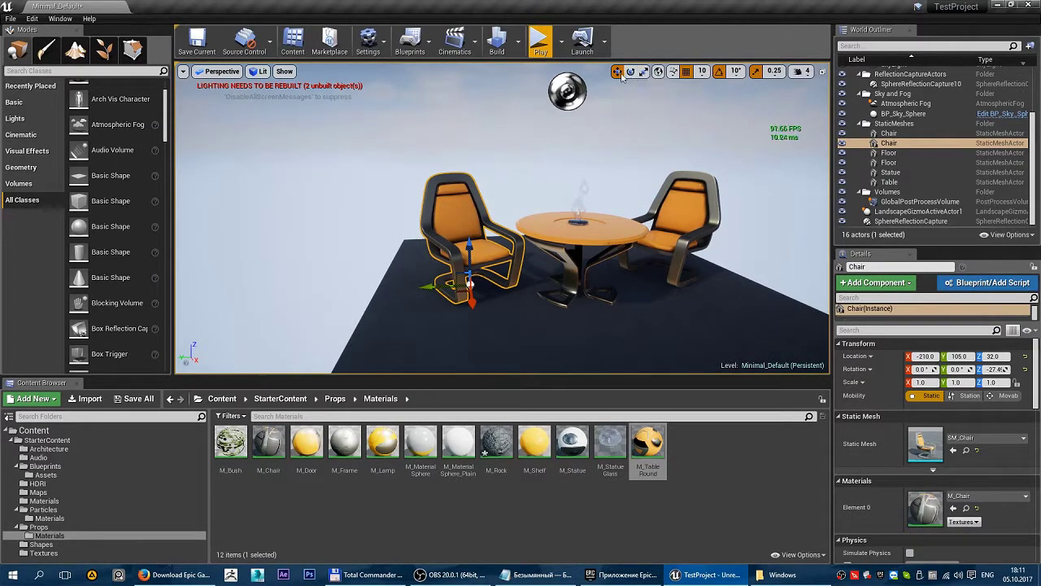
Try the rotate and scale gizmos on the chair, undoing each change
click(631, 72)
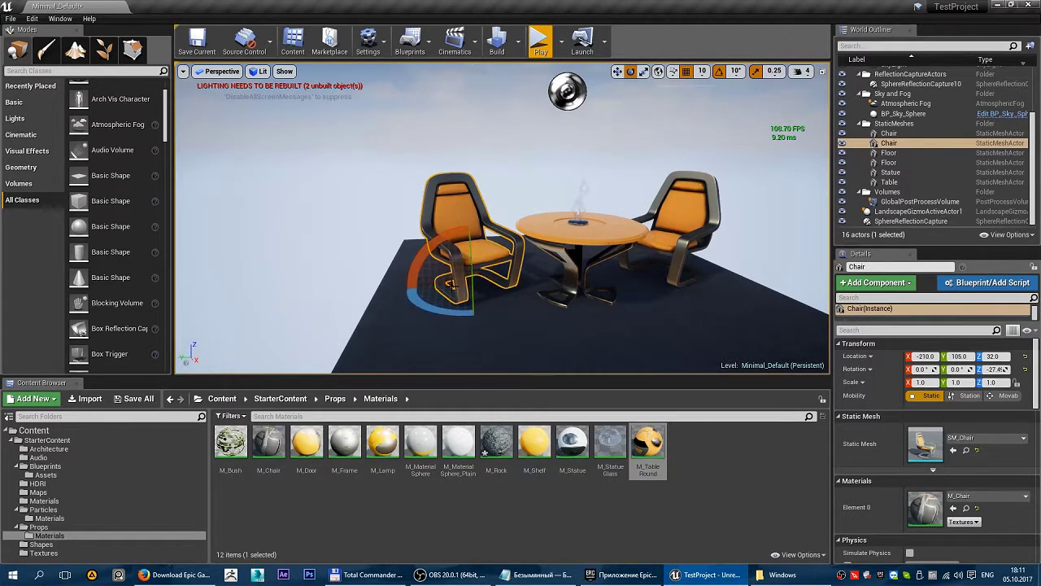
drag(435, 243, 562, 214)
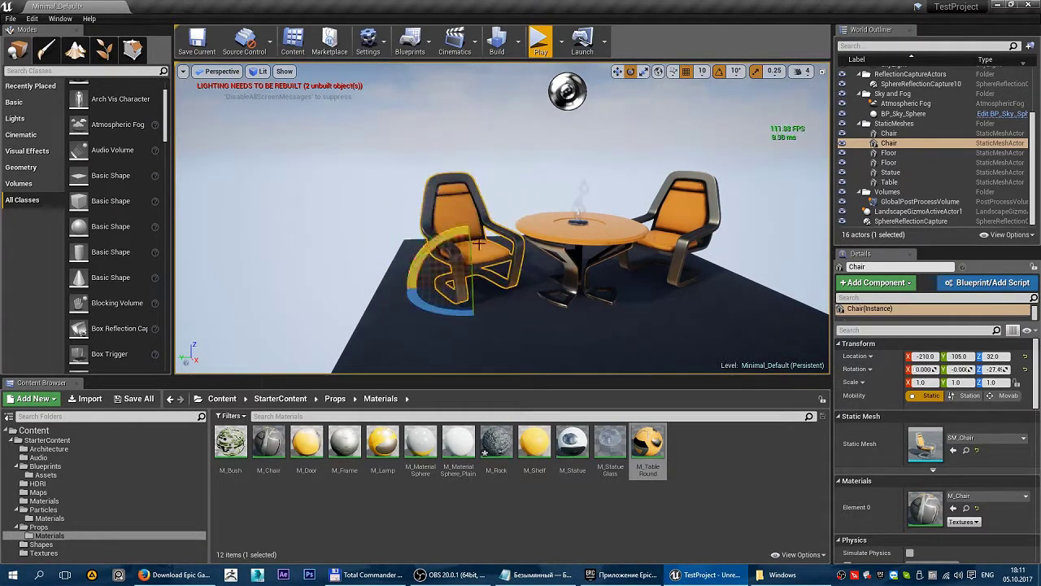
key(ctrl+z)
right_drag(561, 214, 565, 179)
key(r)
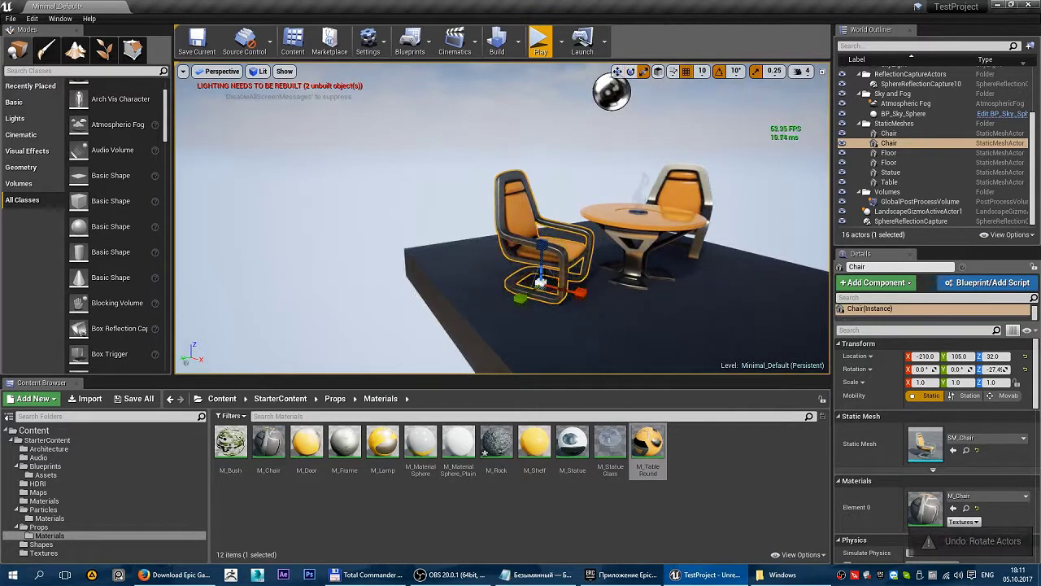
drag(541, 282, 578, 244)
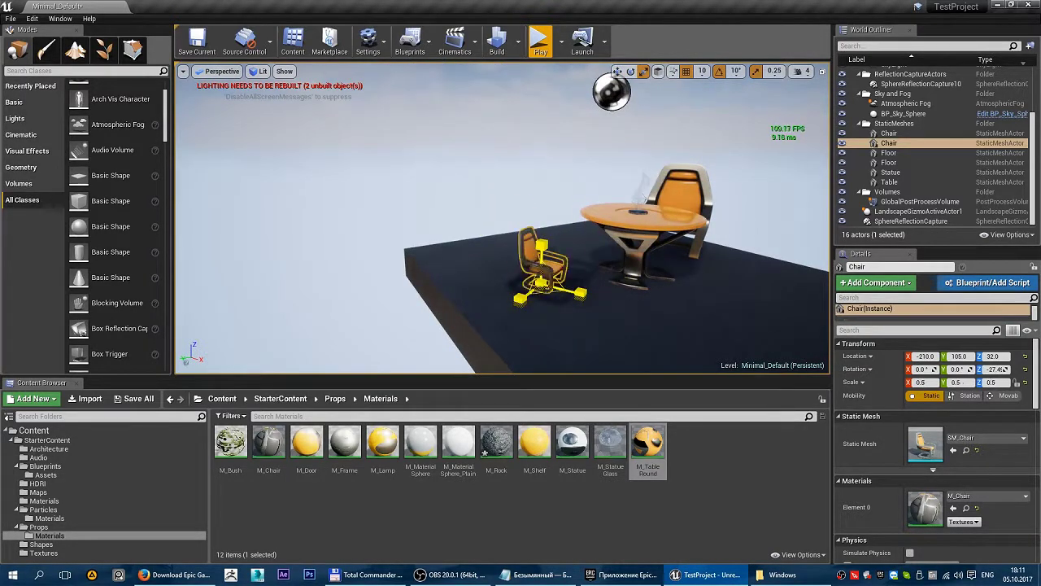
key(w)
right_drag(578, 244, 569, 232)
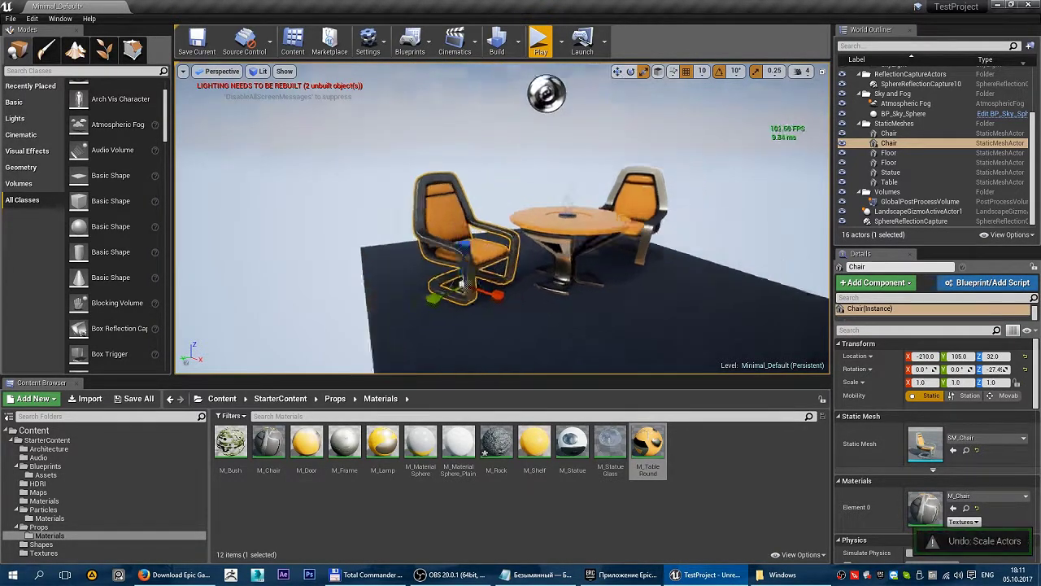
Toggle gizmo world/local space, tilt the chair 40° on X, and move it
click(659, 72)
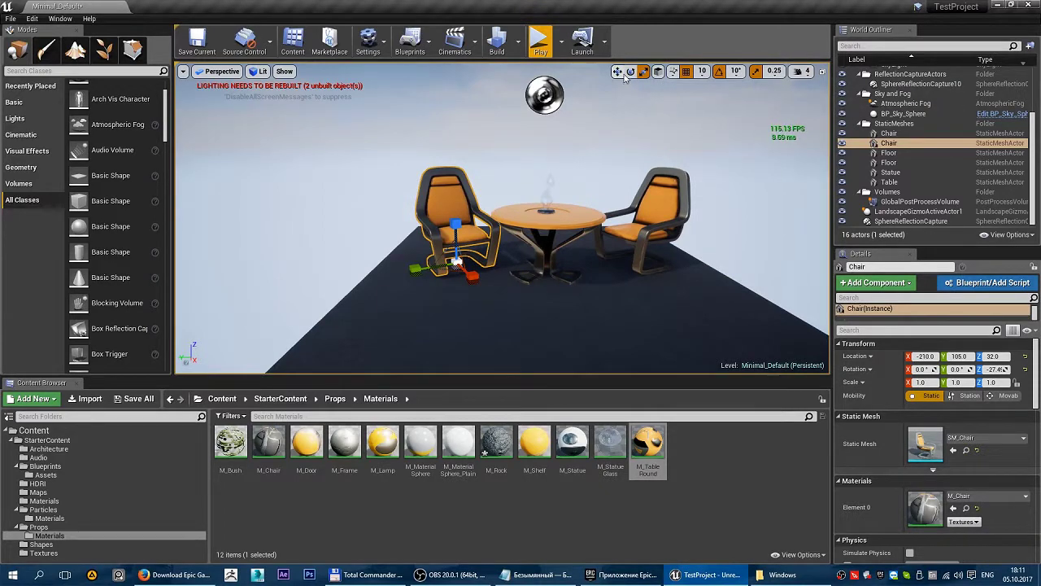
click(658, 73)
click(658, 72)
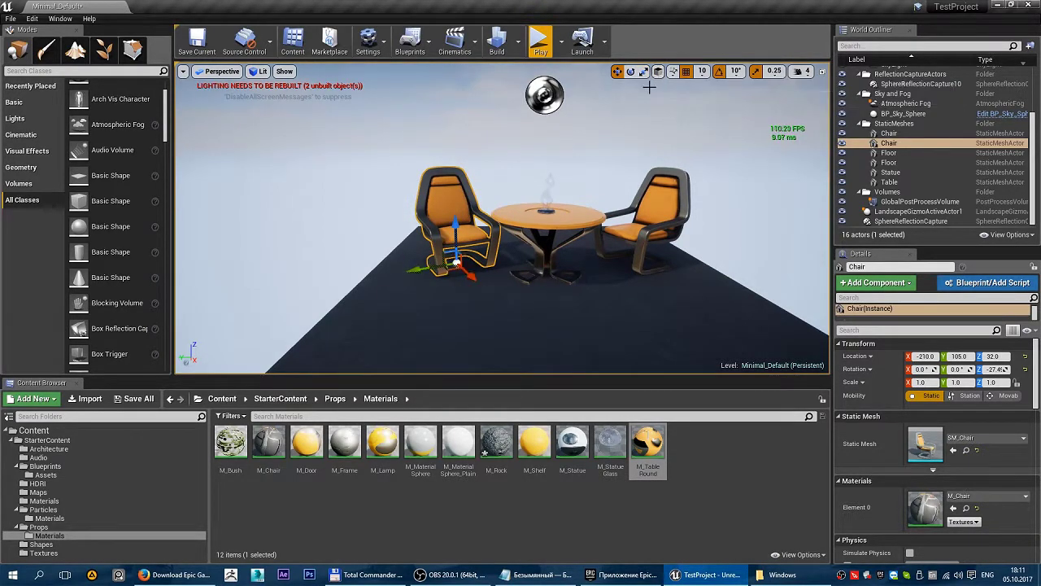
click(629, 71)
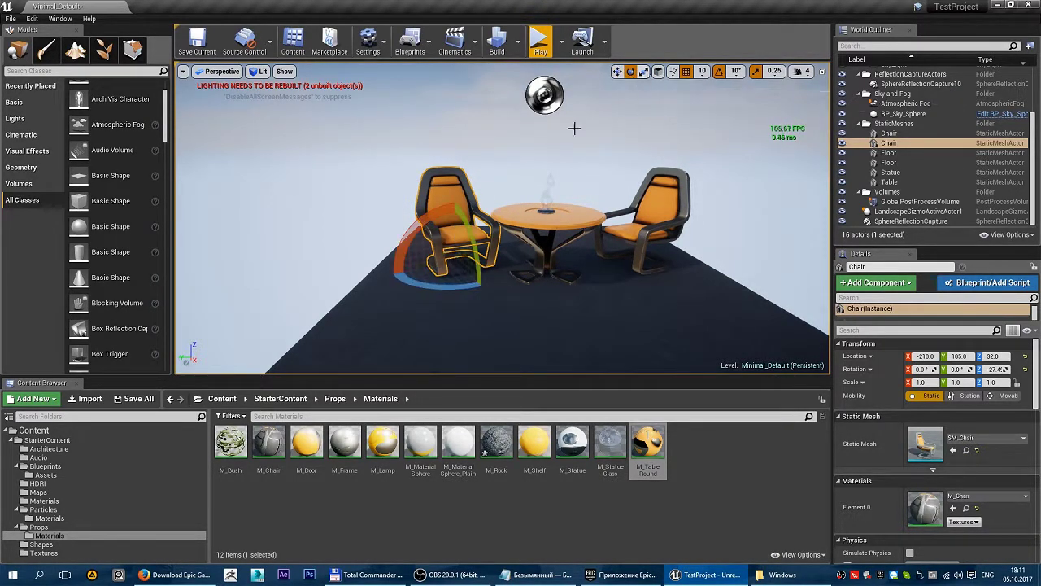
drag(416, 230, 607, 200)
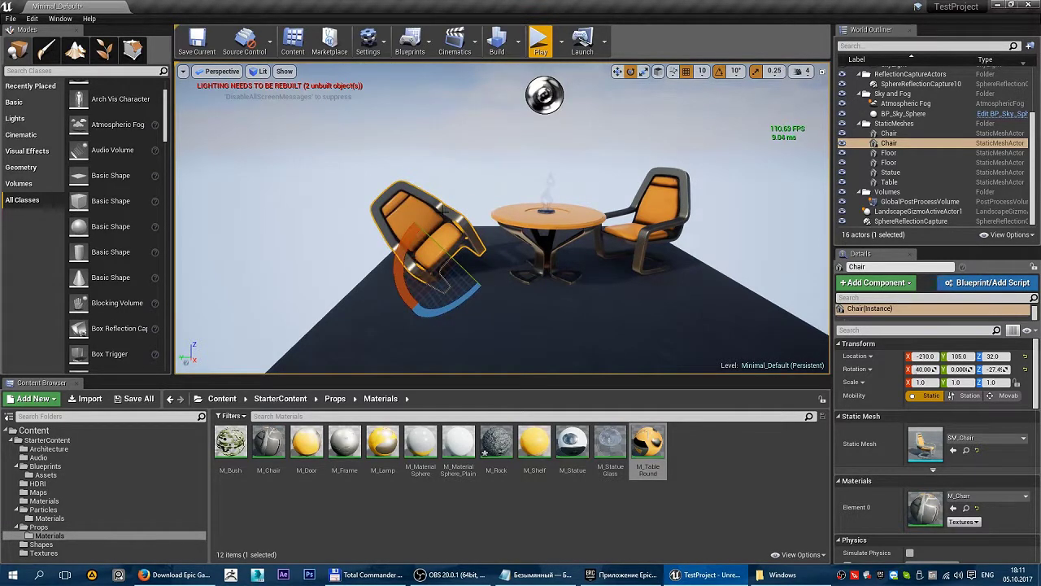
click(618, 72)
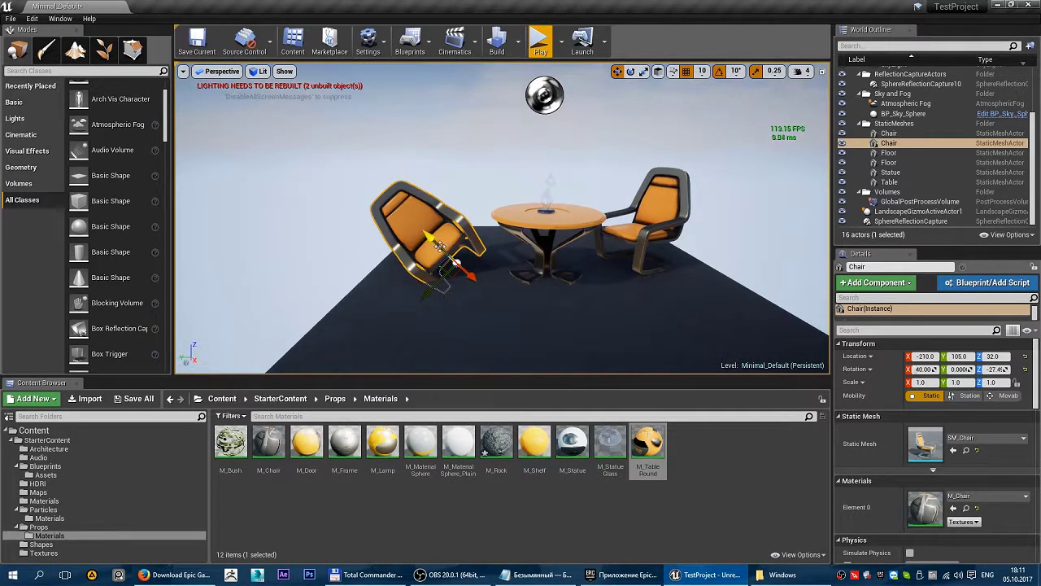
shift+drag(439, 246, 472, 271)
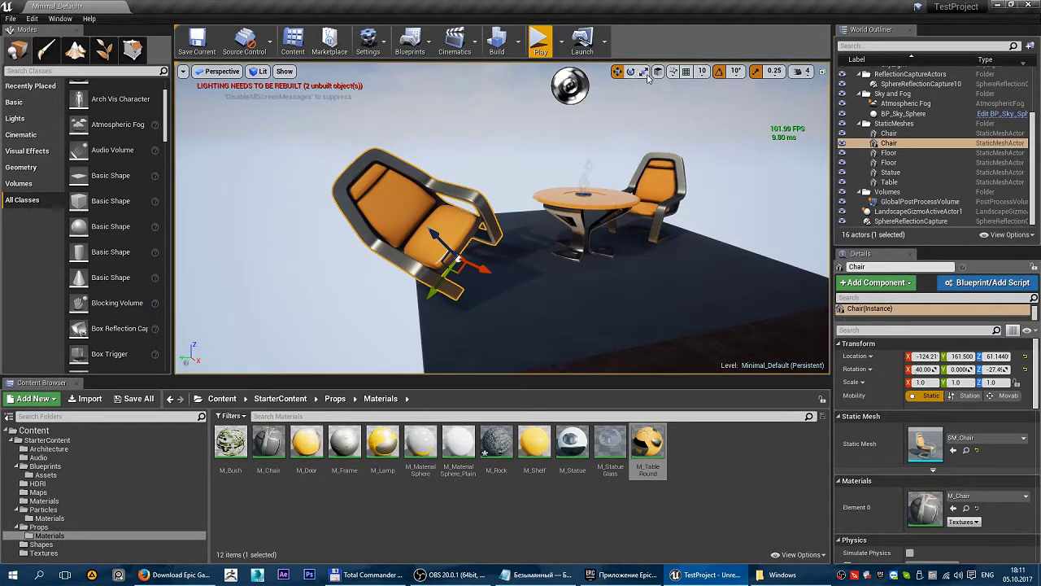
Shift the tilted chair along Y, then undo the move
drag(415, 262, 402, 263)
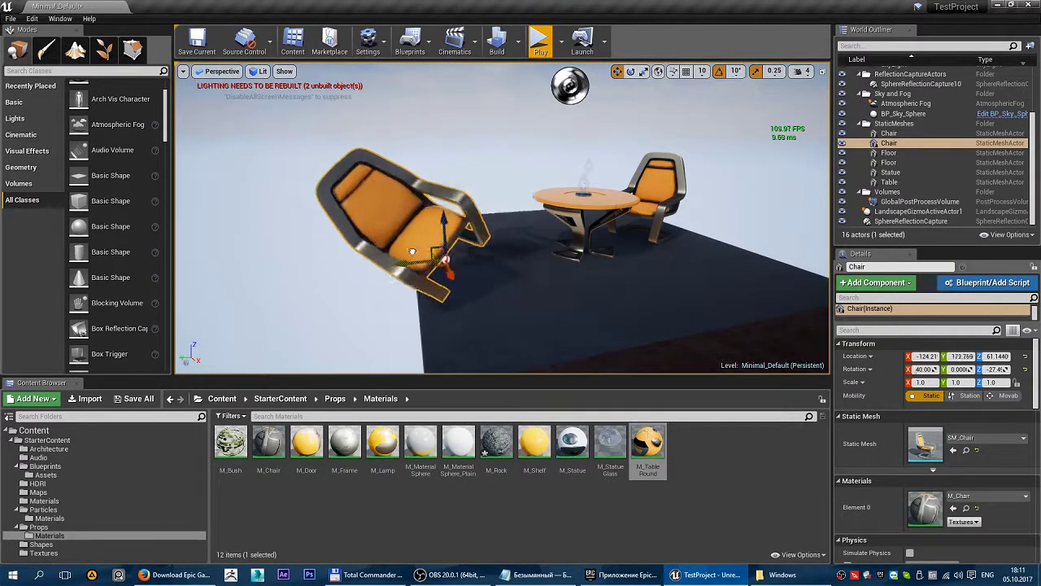
scroll(455, 244, up, 3)
alt+drag(484, 244, 553, 212)
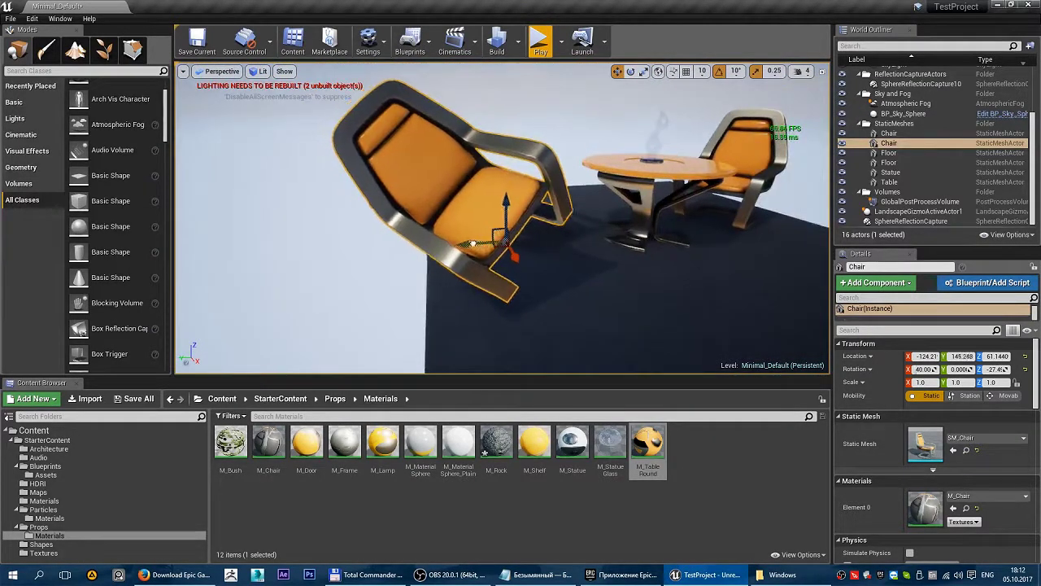
key(ctrl+z)
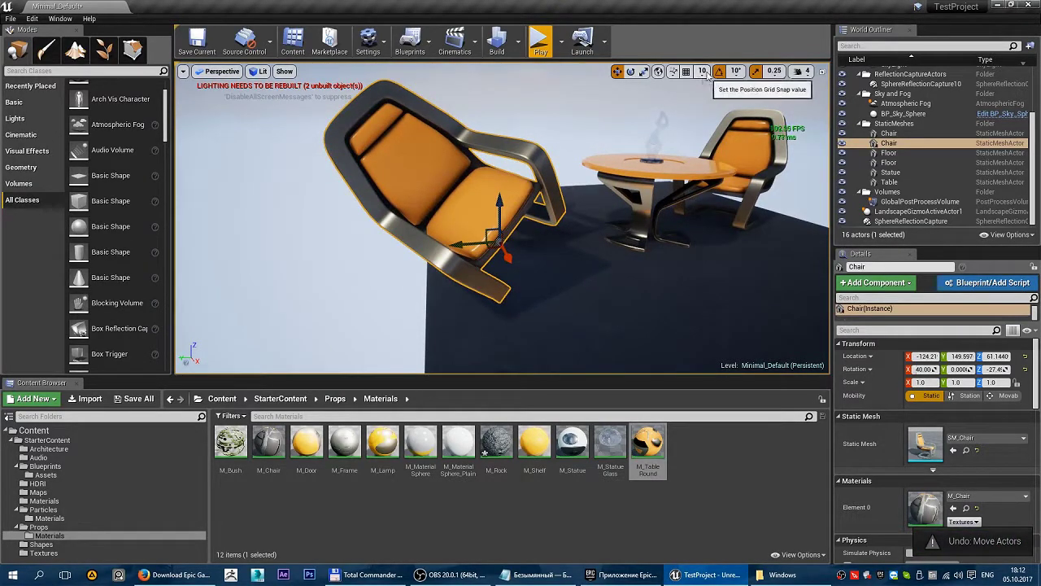
Try grid snap sizes 1 and 500, then settle on 100 and drag the chair
click(702, 72)
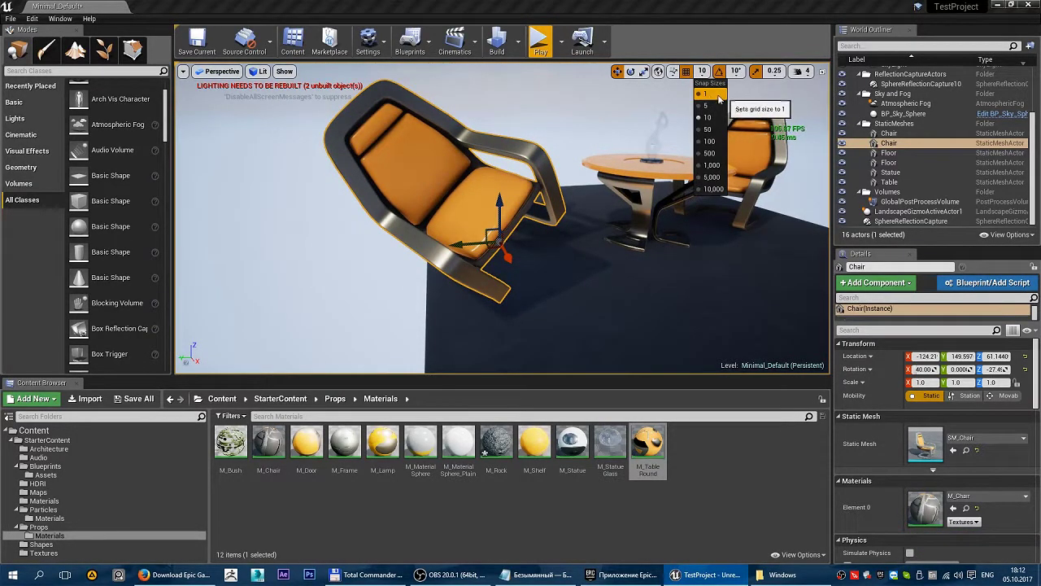
click(706, 94)
drag(470, 242, 666, 86)
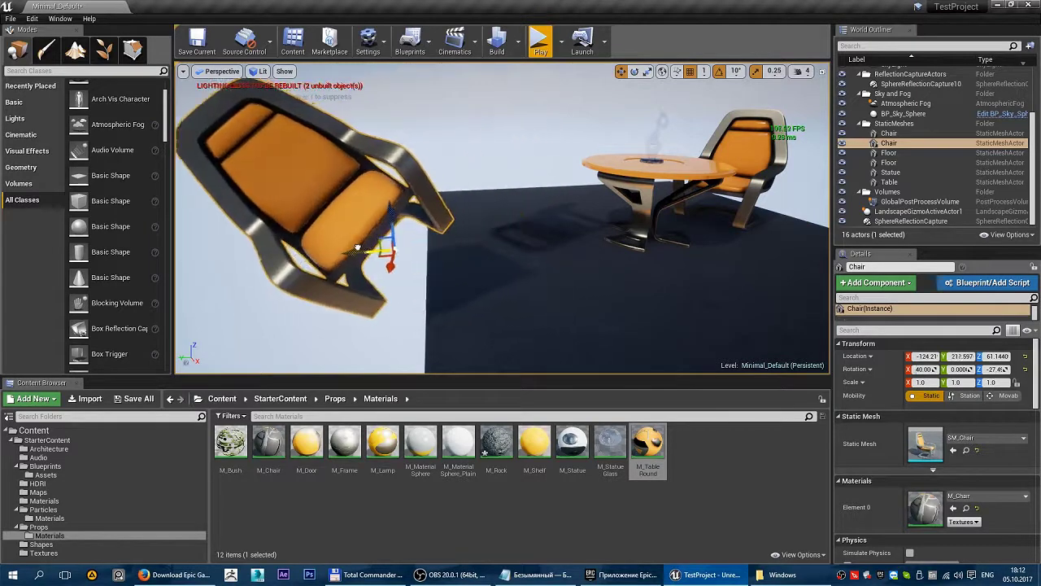
click(705, 71)
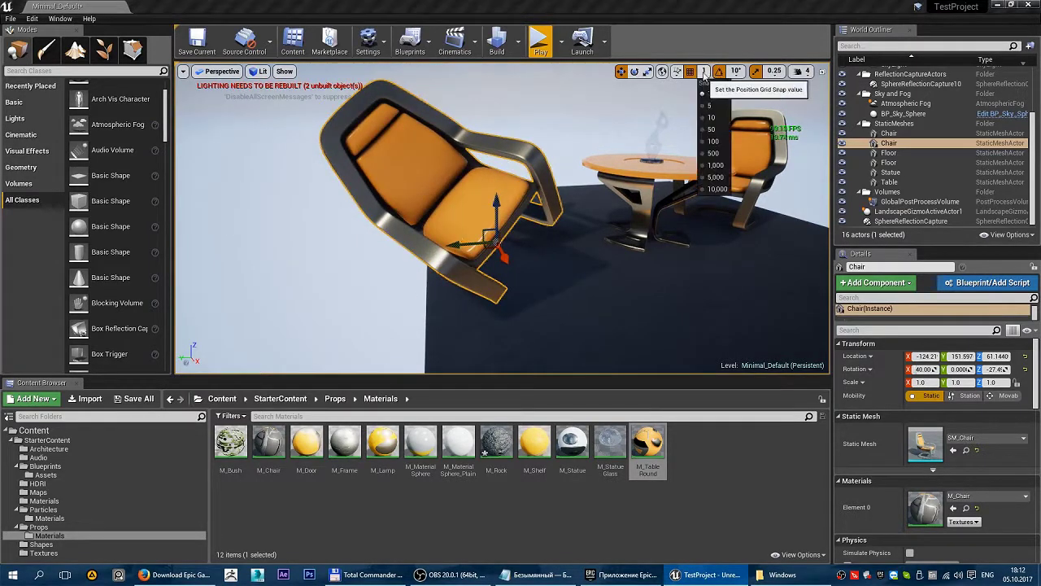
click(711, 159)
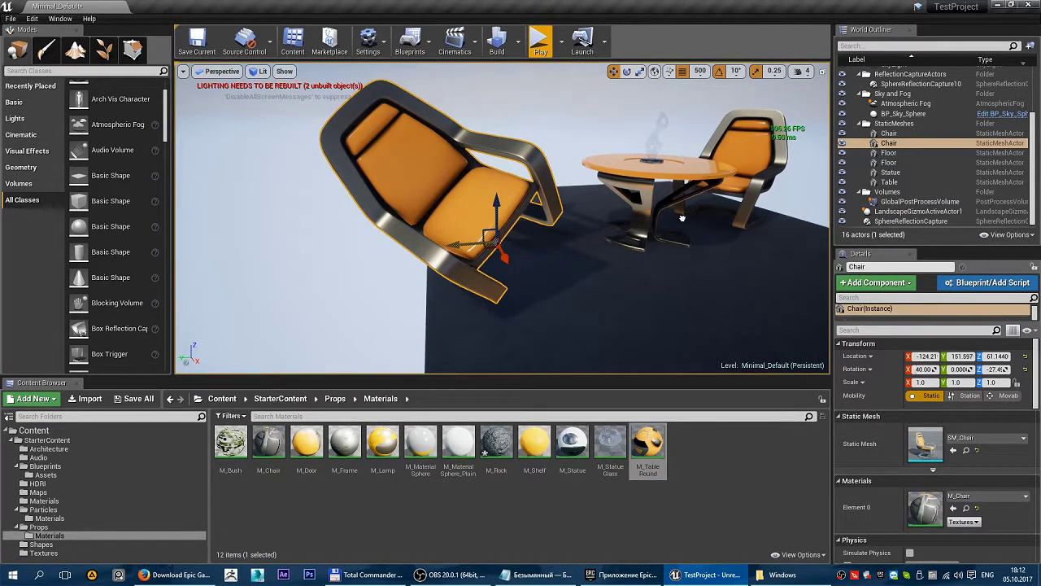
click(700, 72)
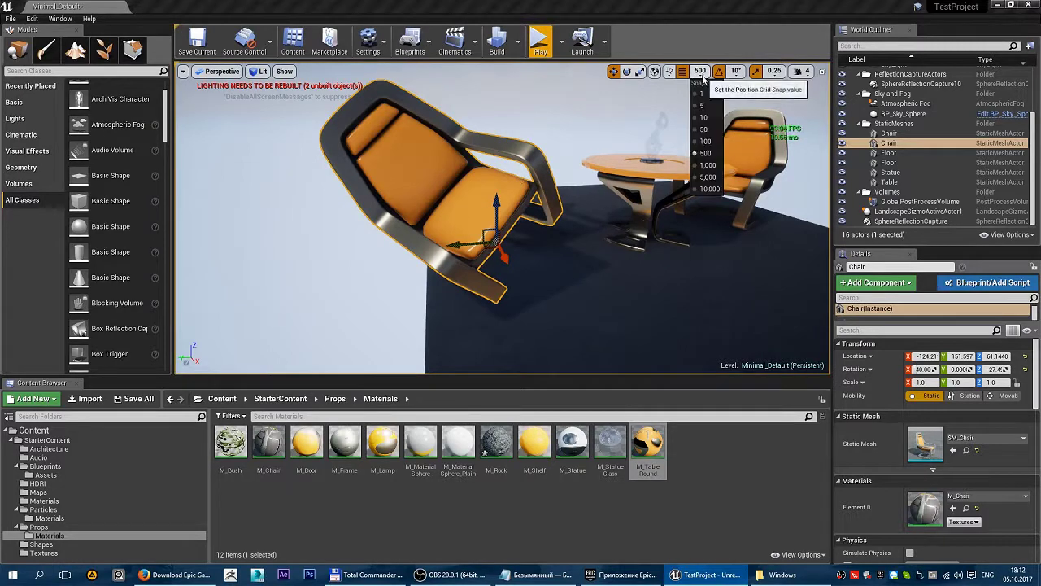
click(708, 150)
mouse_move(472, 244)
mouse_down()
mouse_move(612, 236)
mouse_move(472, 218)
mouse_up()
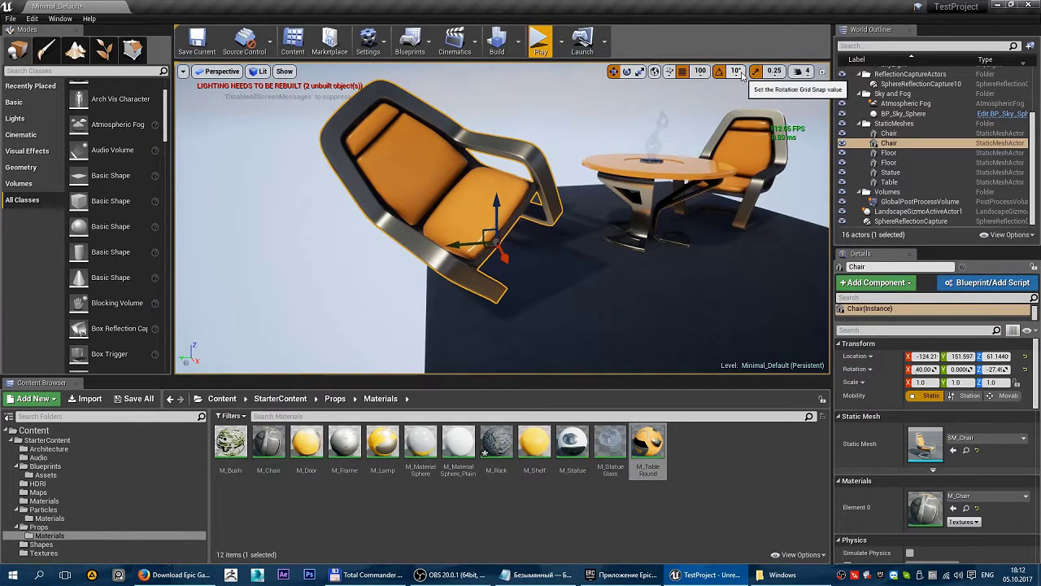
Rotate the chair in snapped angle steps and try a 0.125 scale snap
key(e)
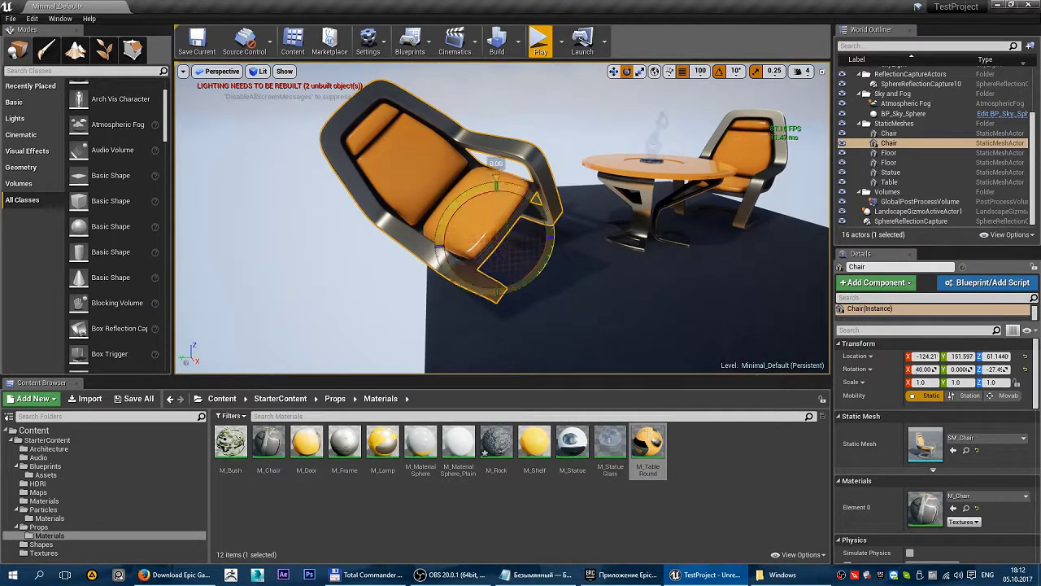
mouse_move(495, 174)
mouse_down()
mouse_move(553, 242)
mouse_move(618, 163)
mouse_up()
click(735, 71)
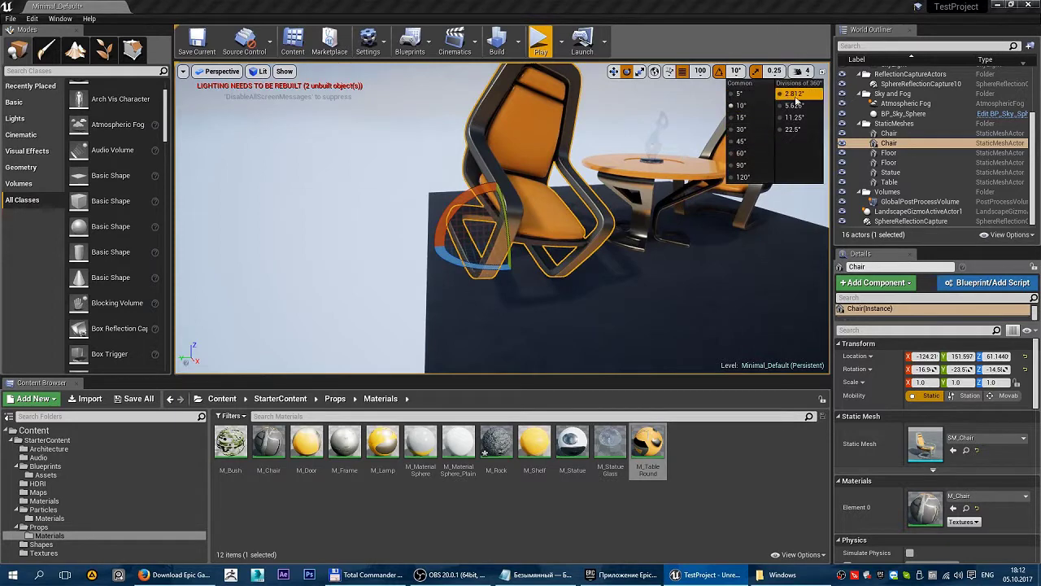
click(752, 72)
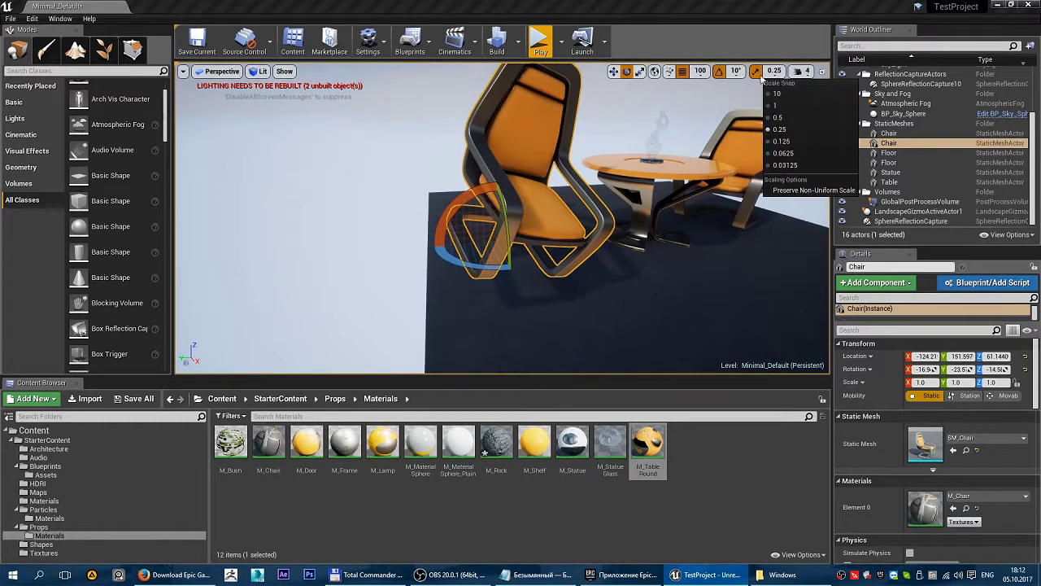
click(781, 141)
right_drag(781, 141, 807, 79)
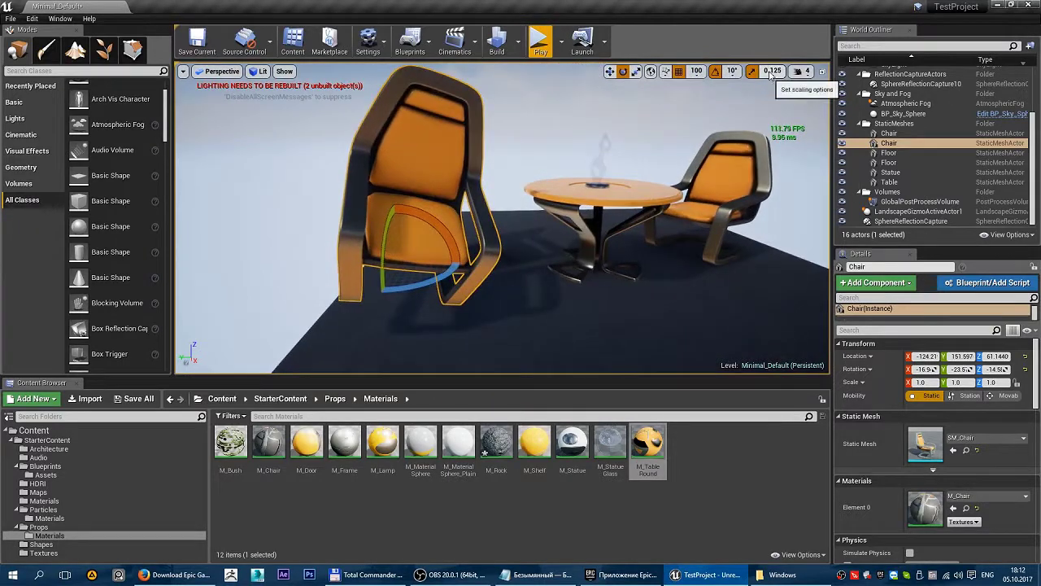
Set scale snap to 0.5, test shrinking the chair, undo it, and deselect
click(771, 72)
click(781, 115)
key(r)
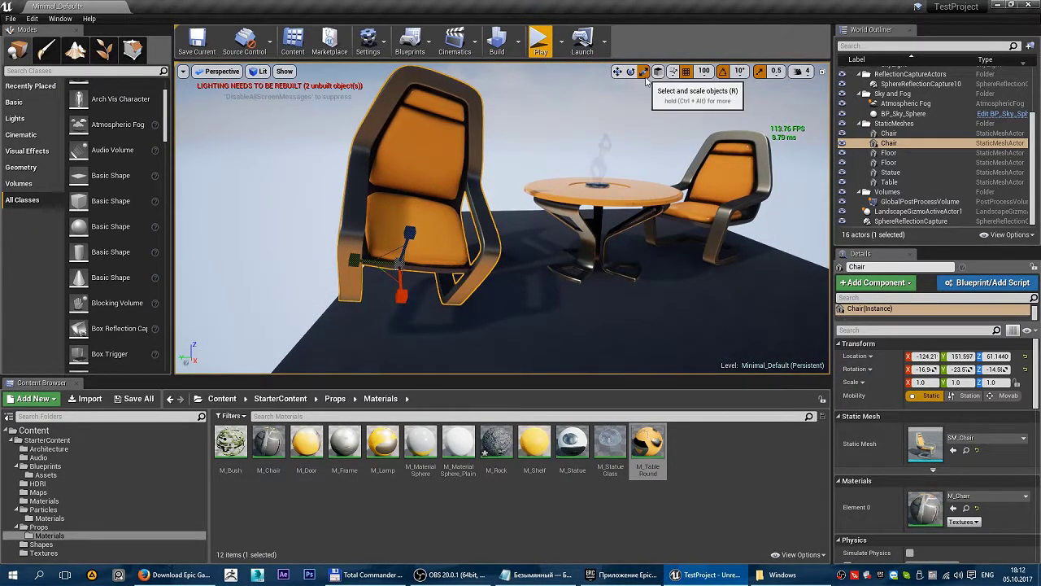
drag(398, 260, 390, 268)
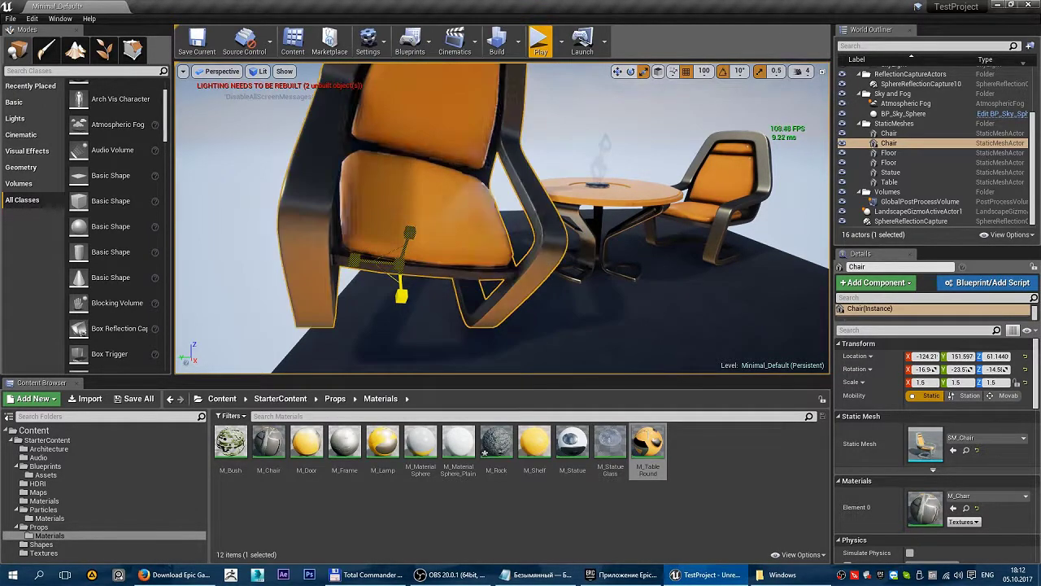
key(ctrl+z)
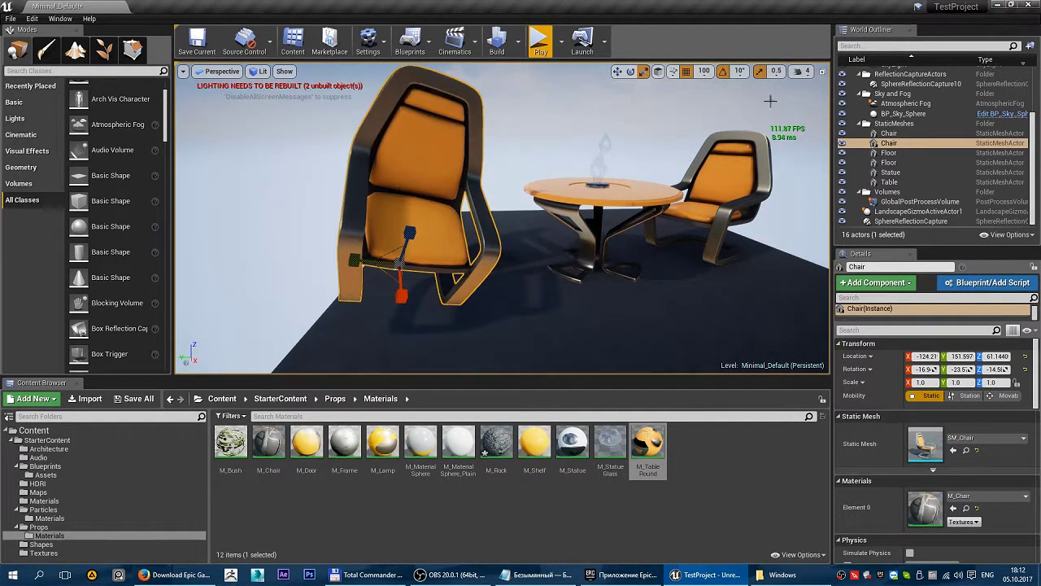
drag(560, 164, 555, 157)
click(555, 158)
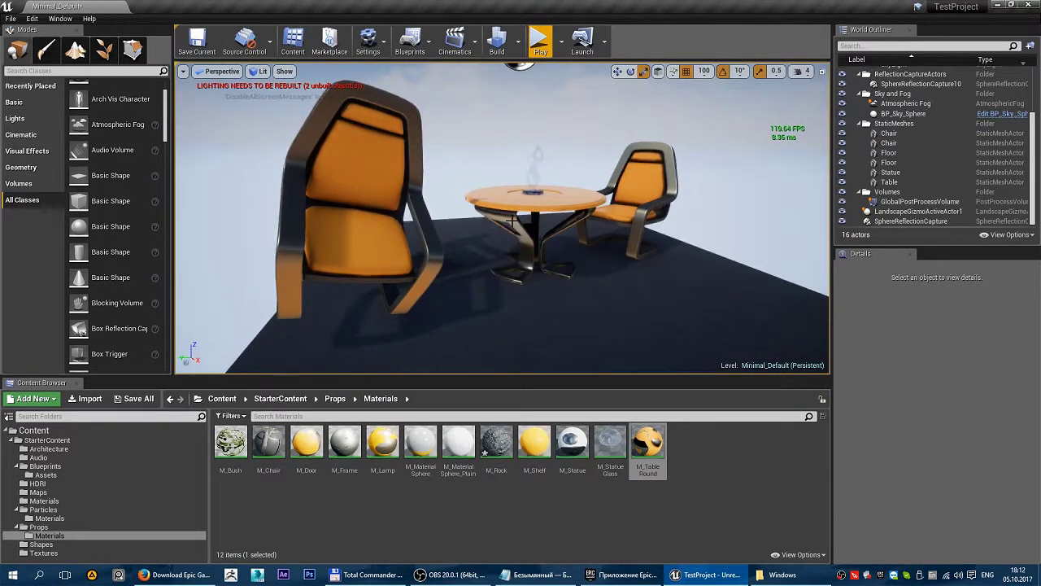